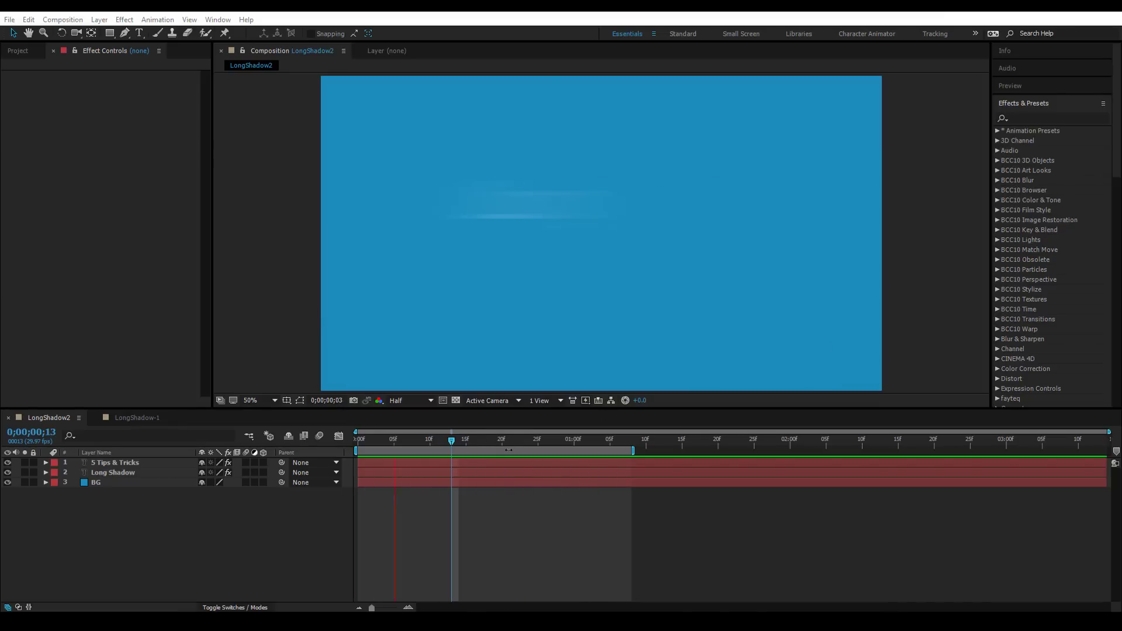
# Step: Preview the long-shadow title animation in LongShadow2 and scrub through it to 0;00;01;04
pyautogui.press('space')
pyautogui.click(573, 443)
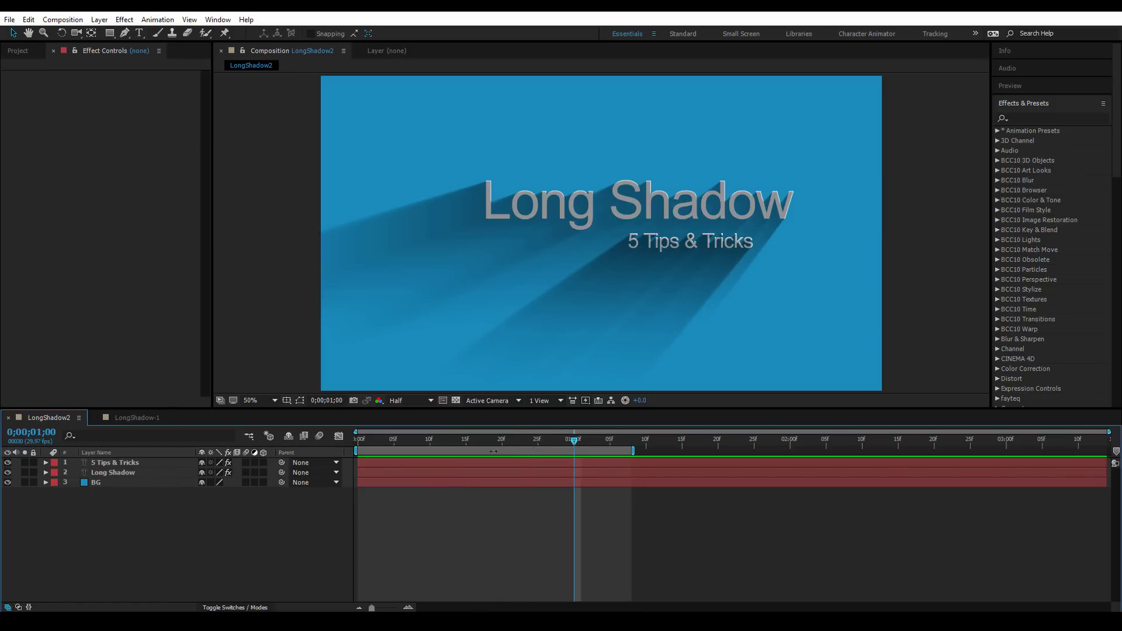
pyautogui.moveTo(577, 443); pyautogui.dragTo(602, 468)
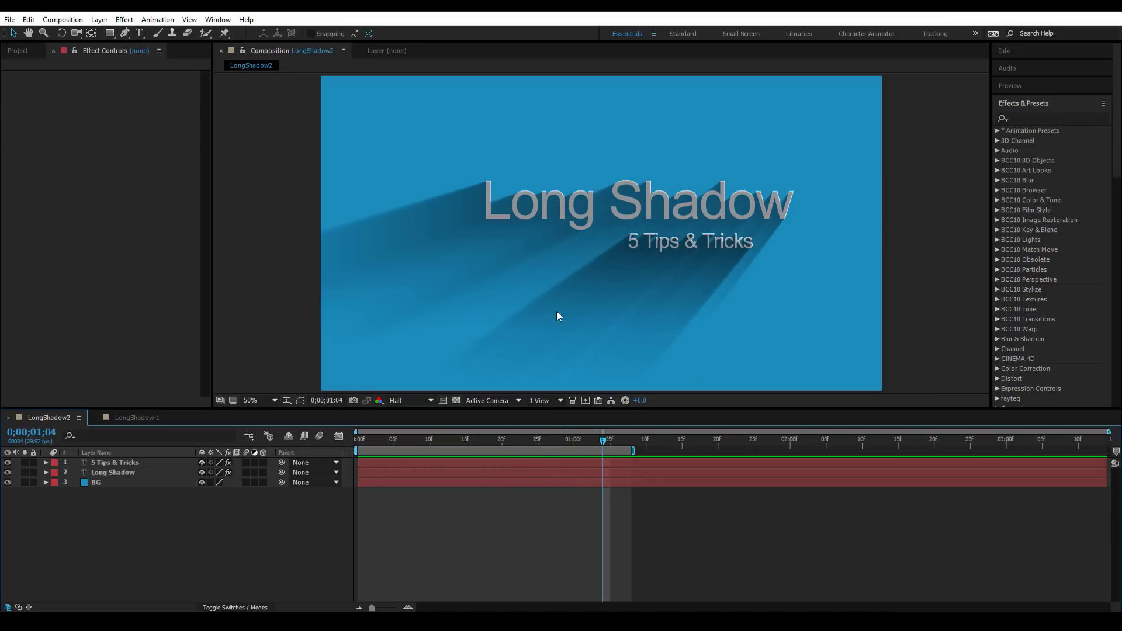
# Step: Apply the CC Radial Fast Blur effect to the Long Shadow text in the LongShadow-1 composition
pyautogui.click(126, 416)
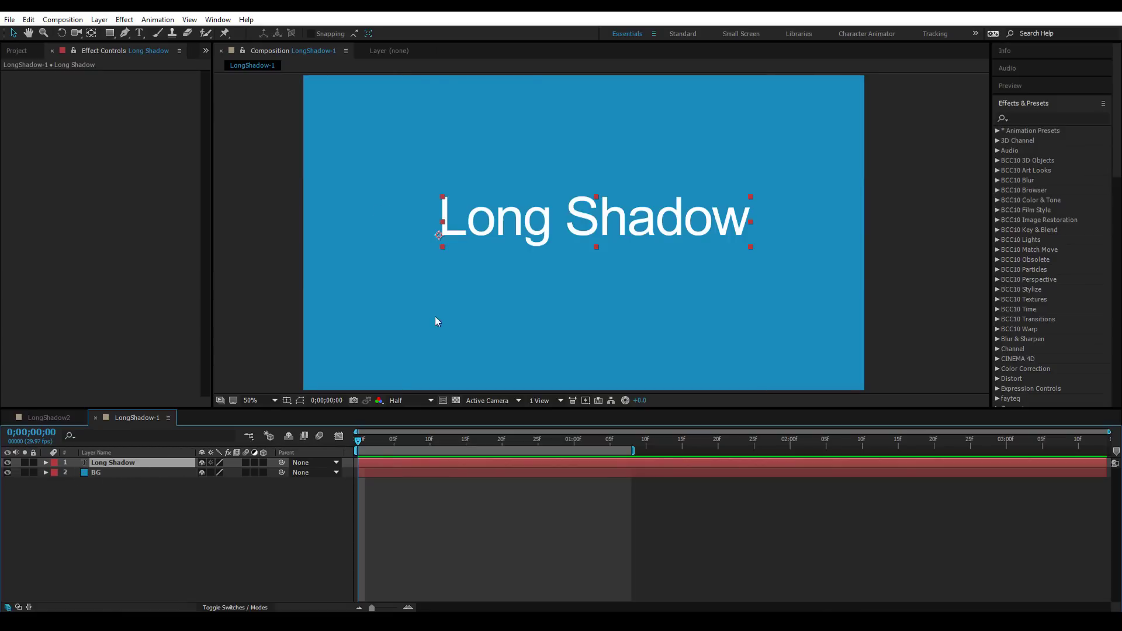
pyautogui.click(1027, 117)
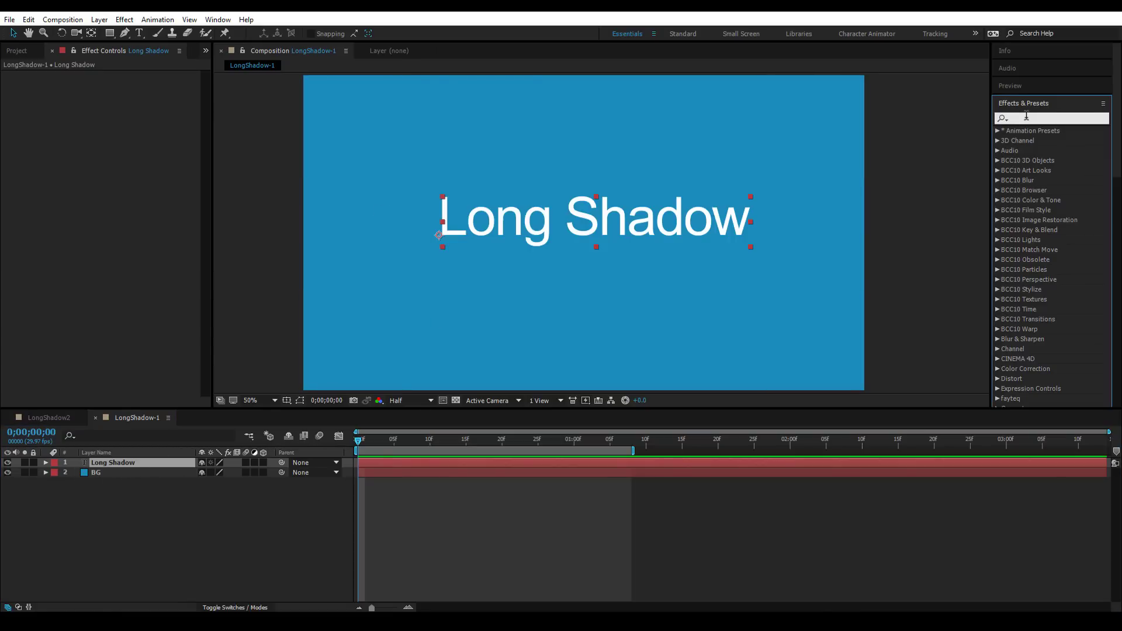
pyautogui.write('cc radia')
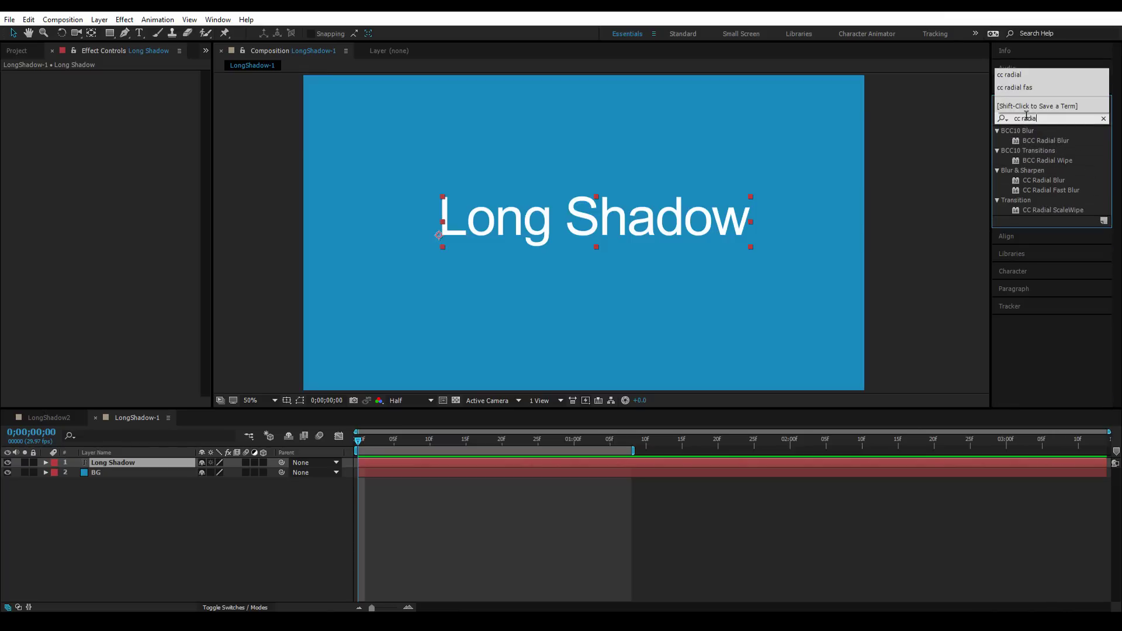
pyautogui.moveTo(1056, 194); pyautogui.dragTo(696, 208)
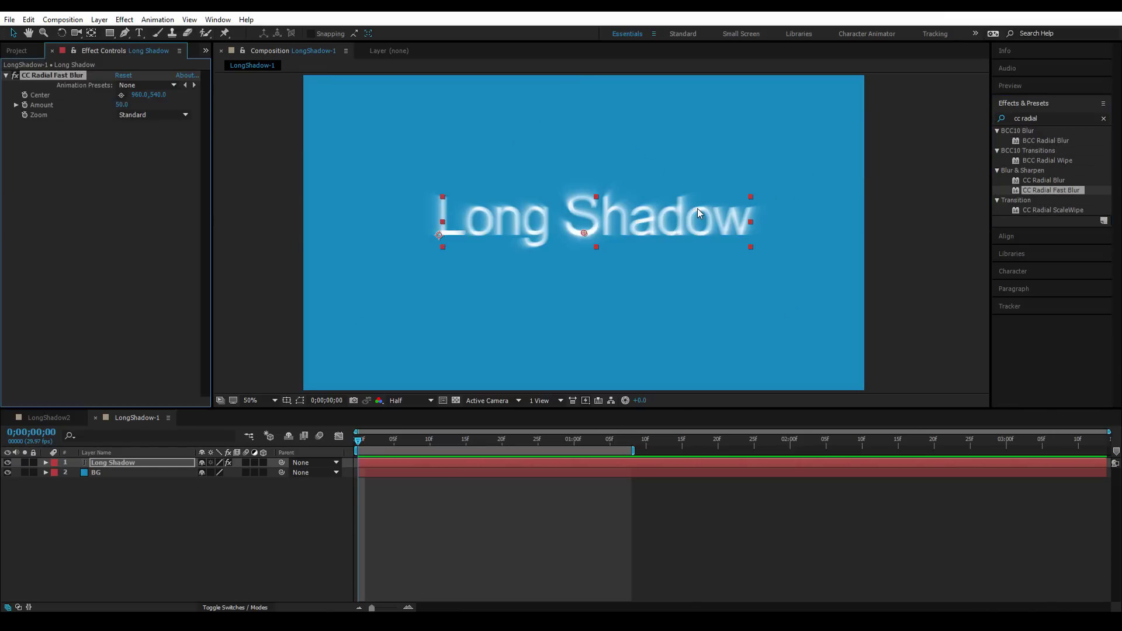
# Step: Set the radial fast blur's zoom to Brightest and amount to 100, with its center at about 1368, 32
pyautogui.click(174, 118)
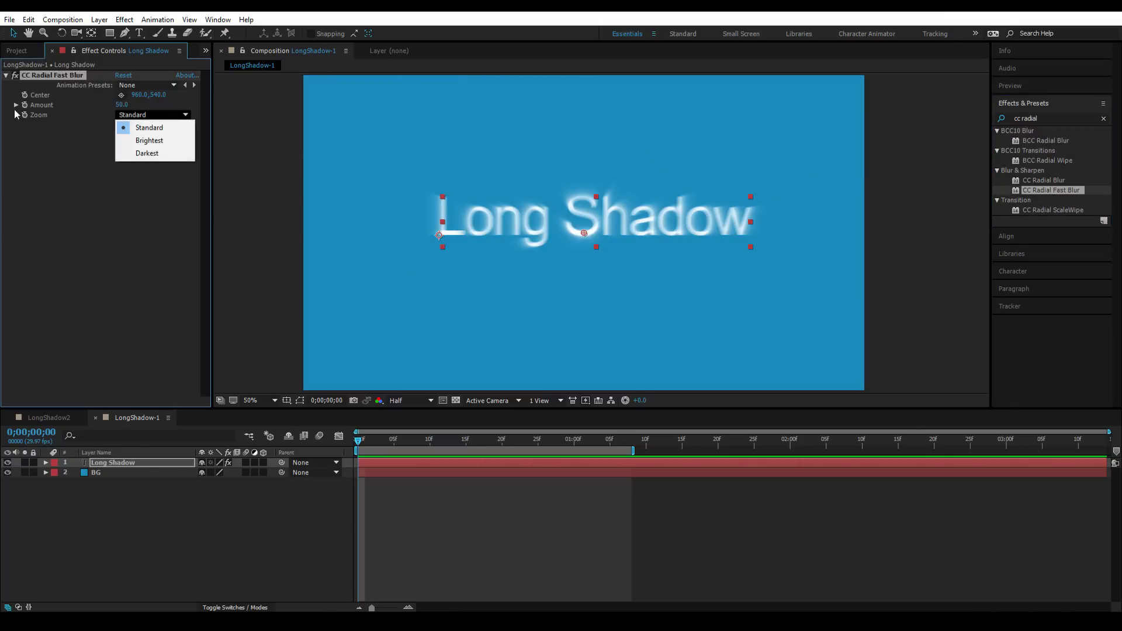
pyautogui.click(174, 142)
pyautogui.moveTo(121, 104); pyautogui.dragTo(281, 106)
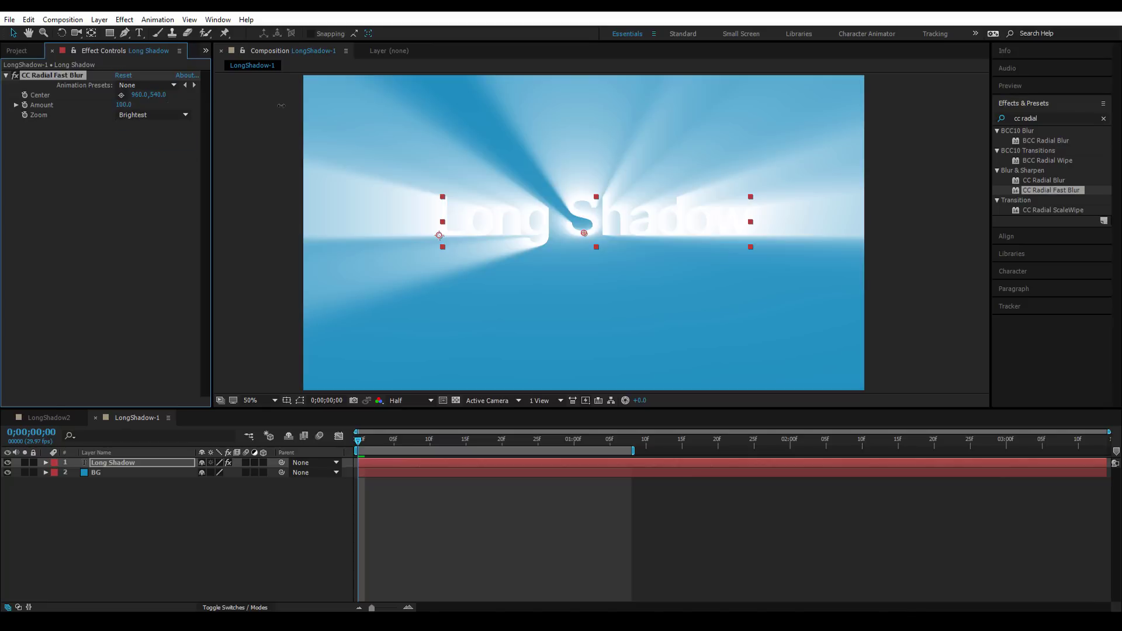
pyautogui.click(121, 94)
pyautogui.click(703, 84)
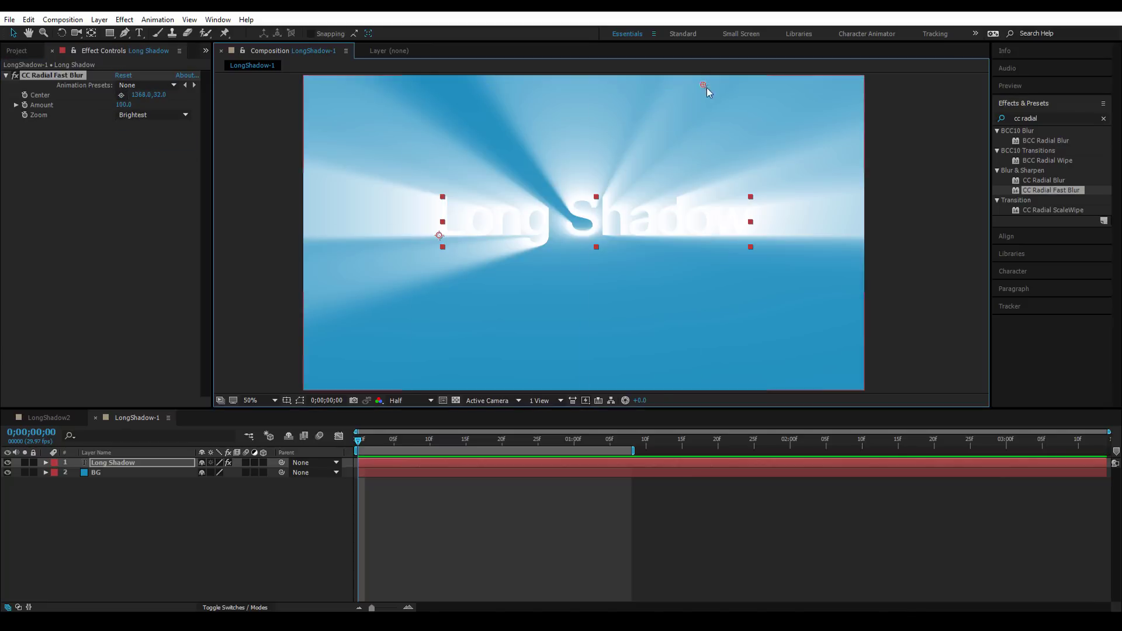
# Step: Lock the BG layer and reselect the Long Shadow text layer
pyautogui.click(650, 83)
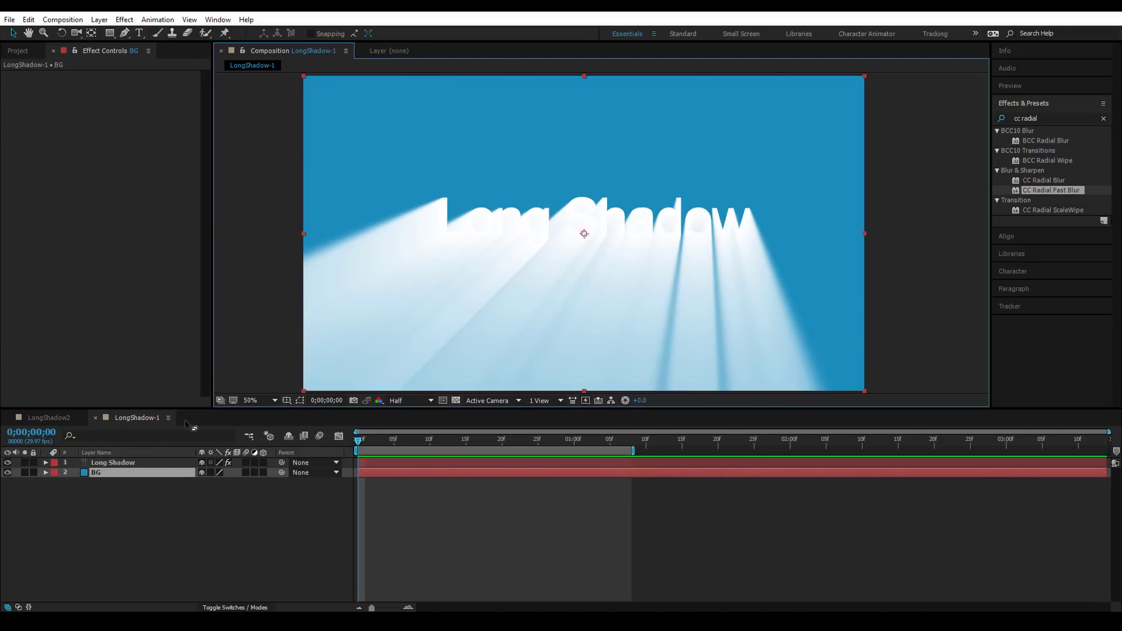
pyautogui.click(34, 472)
pyautogui.click(108, 462)
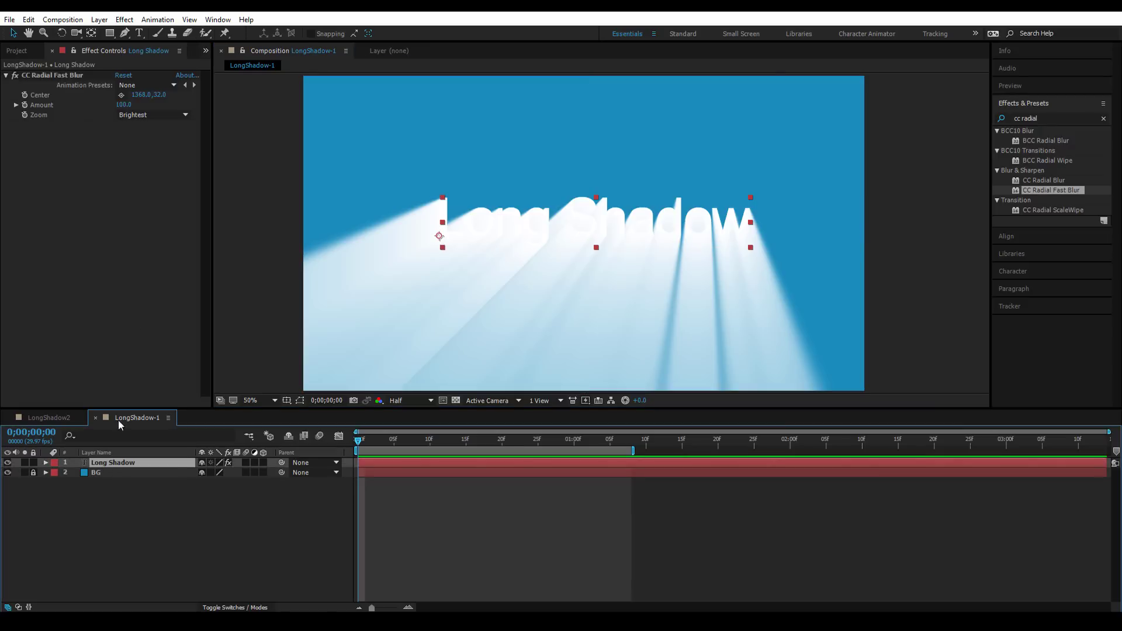
# Step: Try different blur center positions around the text, ending near the composition's upper-right corner at about 1894, 44
pyautogui.click(121, 94)
pyautogui.click(493, 120)
pyautogui.click(121, 95)
pyautogui.click(263, 102)
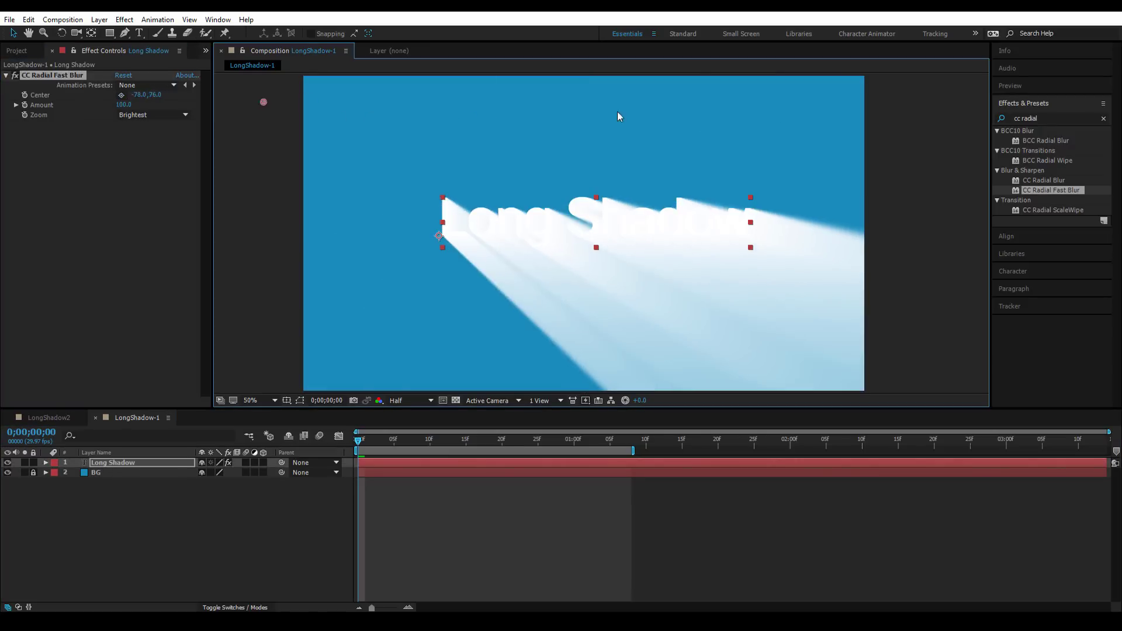
pyautogui.click(122, 95)
pyautogui.click(857, 88)
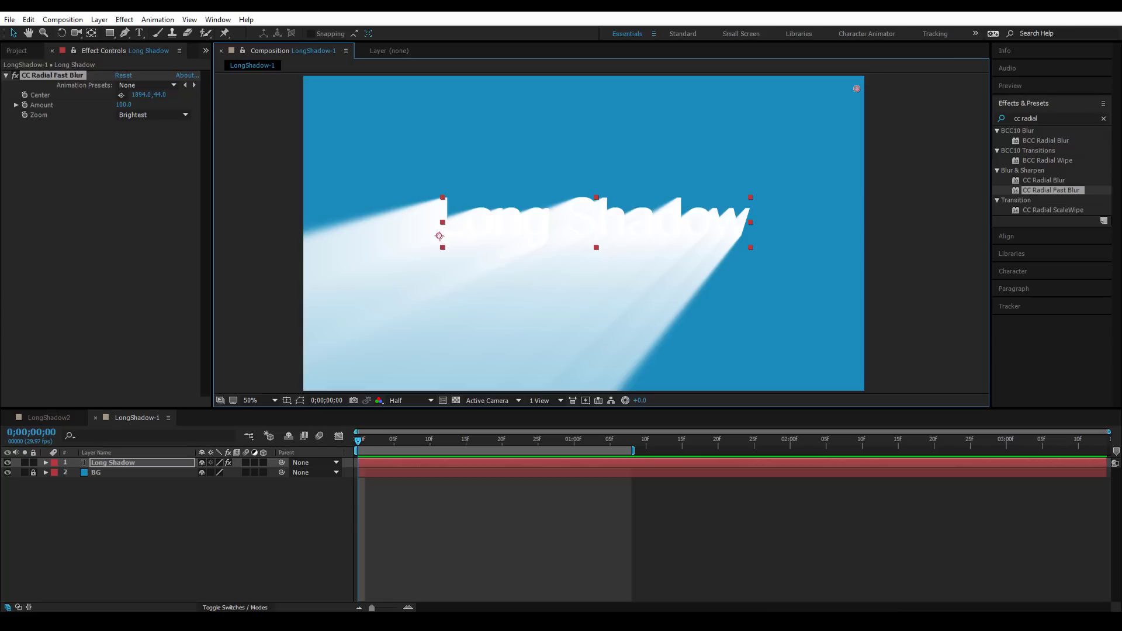
# Step: Add a Fill effect to the Long Shadow text and set its color to black (000000)
pyautogui.click(1076, 116)
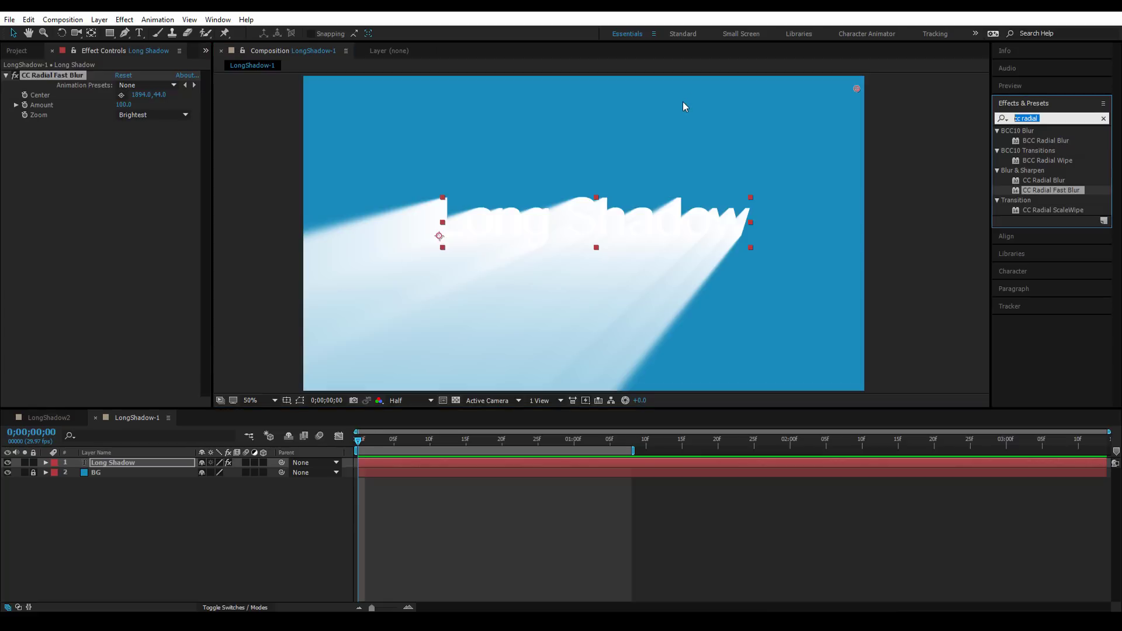
pyautogui.write('fill')
pyautogui.moveTo(1025, 190); pyautogui.dragTo(514, 228)
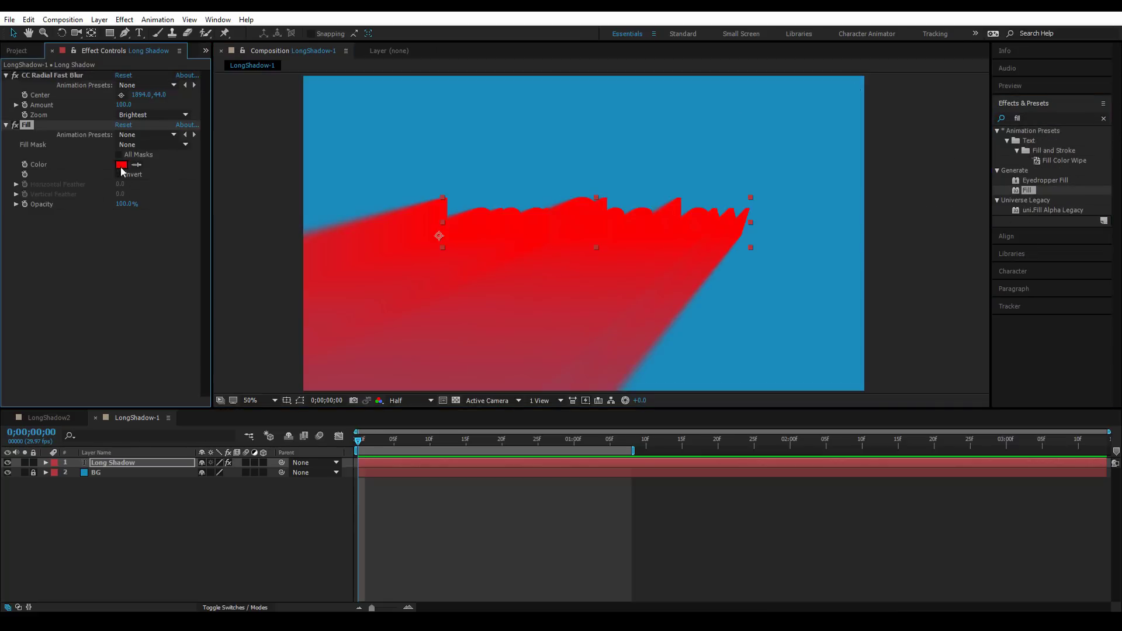
pyautogui.click(121, 164)
pyautogui.click(16, 177)
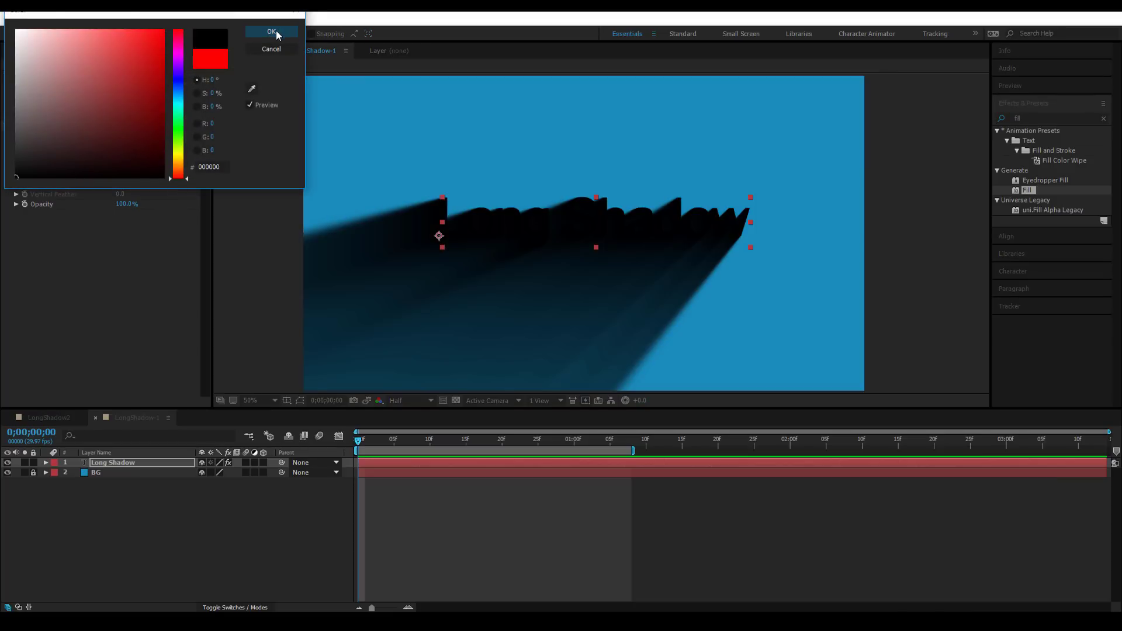
pyautogui.click(275, 33)
pyautogui.click(262, 289)
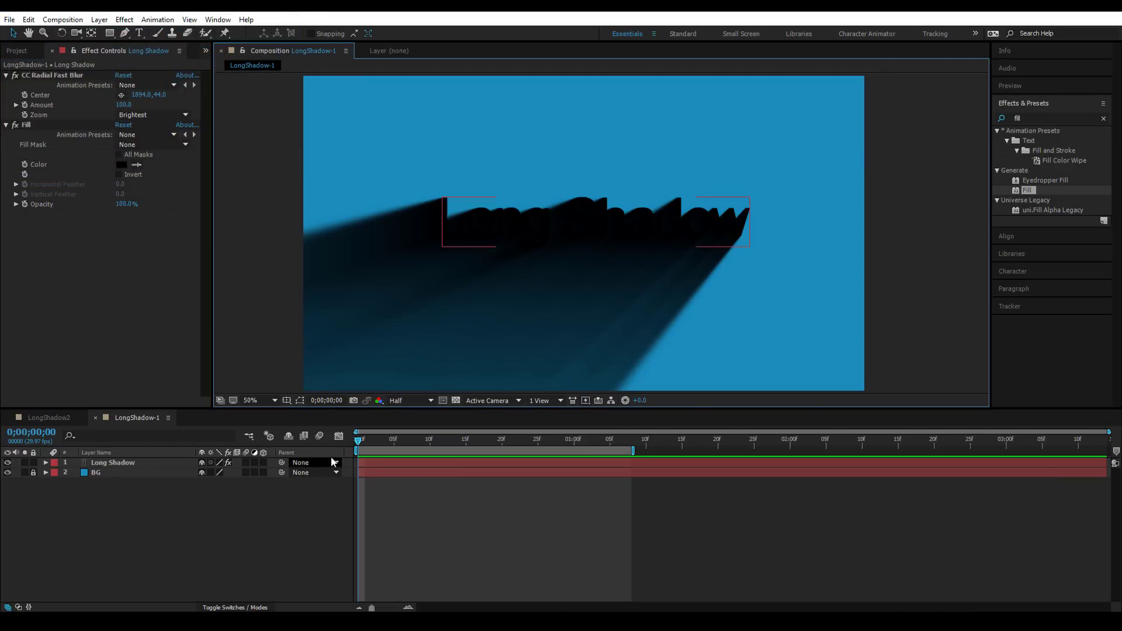
# Step: Find the CC Composite effect and apply it to the Long Shadow text after the Fill effect
pyautogui.click(1032, 116)
pyautogui.press('BackSpace')
pyautogui.press('BackSpace')
pyautogui.press('BackSpace')
pyautogui.press('BackSpace')
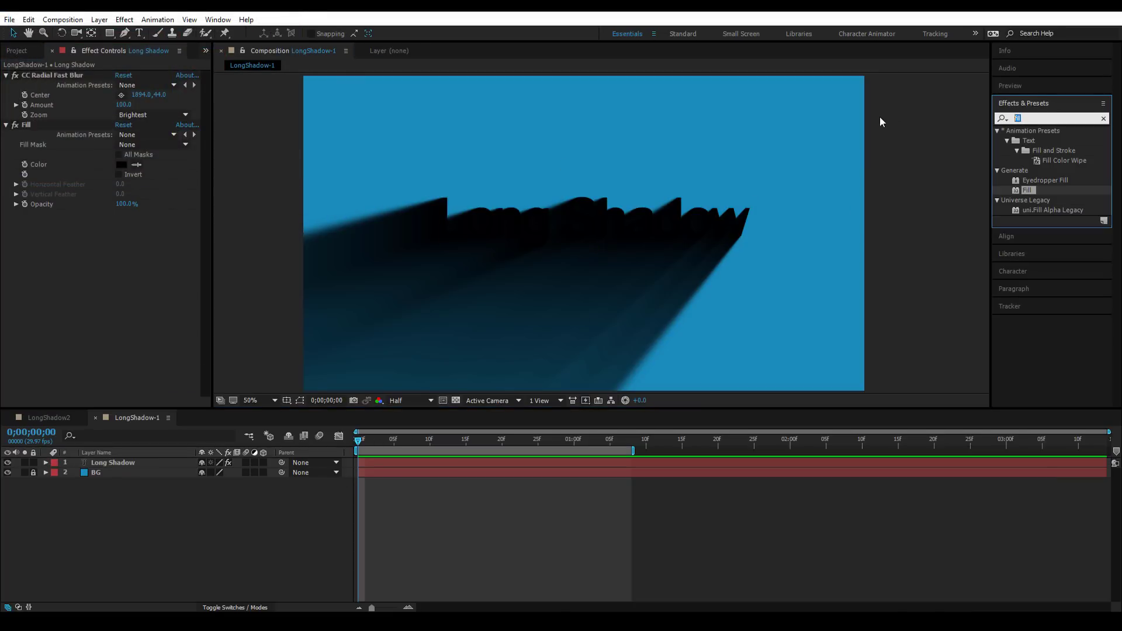
pyautogui.write('cc compo')
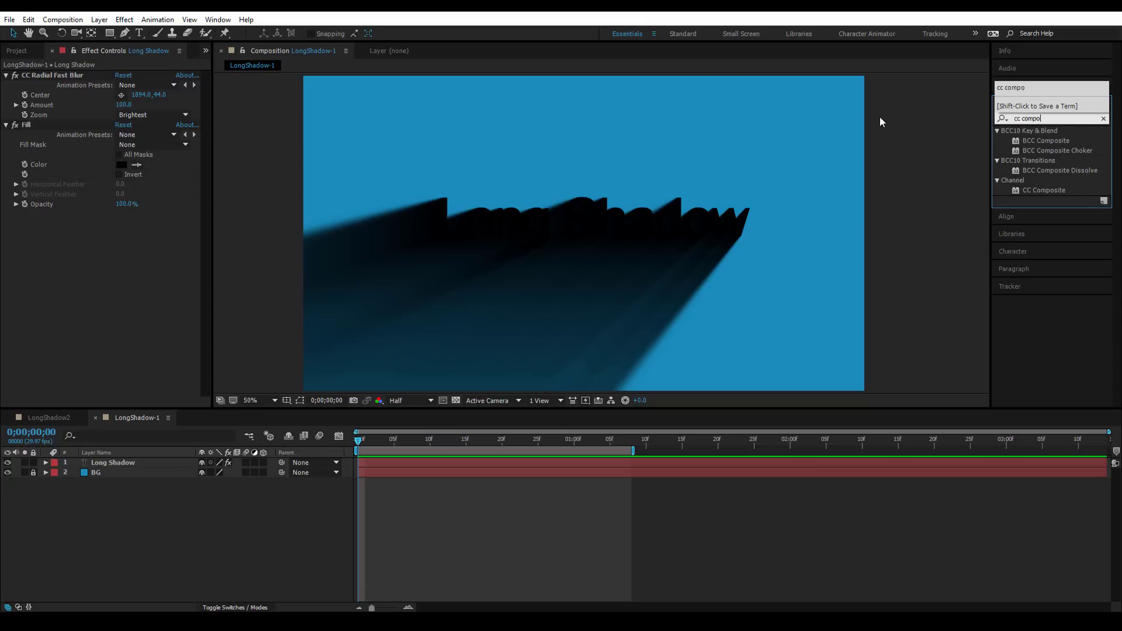
pyautogui.moveTo(1050, 193); pyautogui.dragTo(618, 215)
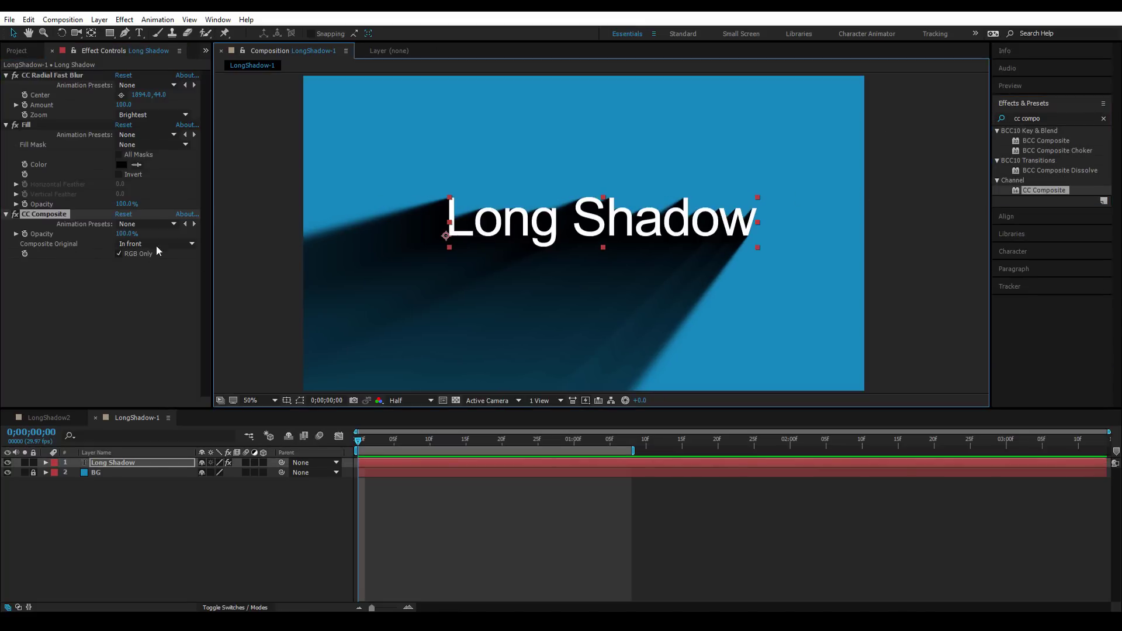
# Step: Turn off RGB Only in CC Composite and set the Fill effect's opacity to 59%
pyautogui.click(119, 254)
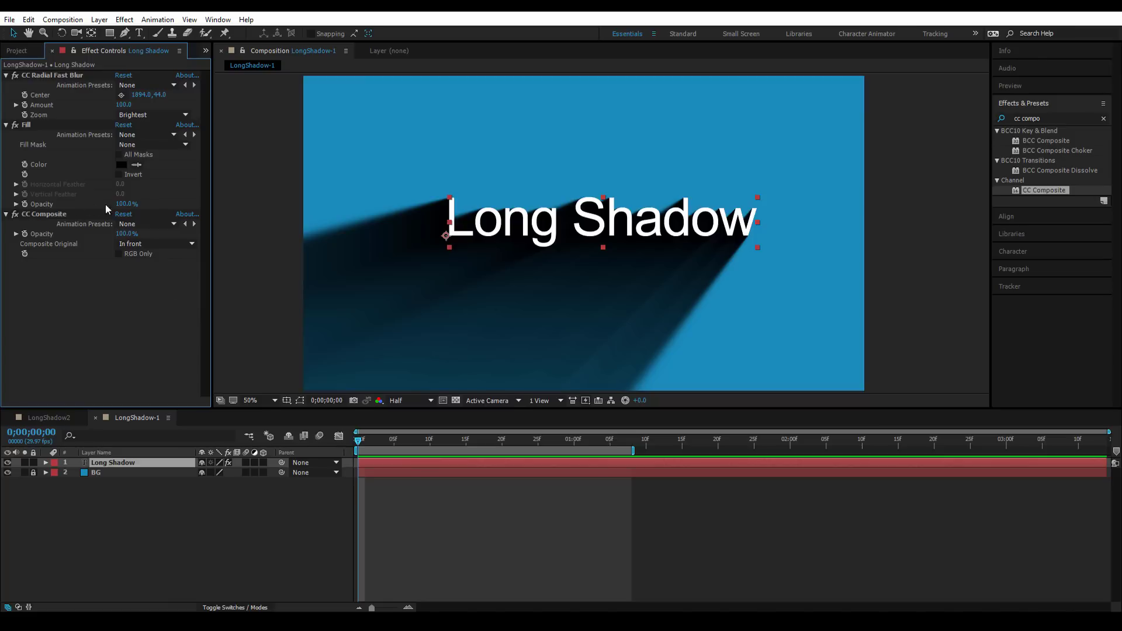
pyautogui.moveTo(128, 207); pyautogui.dragTo(103, 201)
pyautogui.click(120, 318)
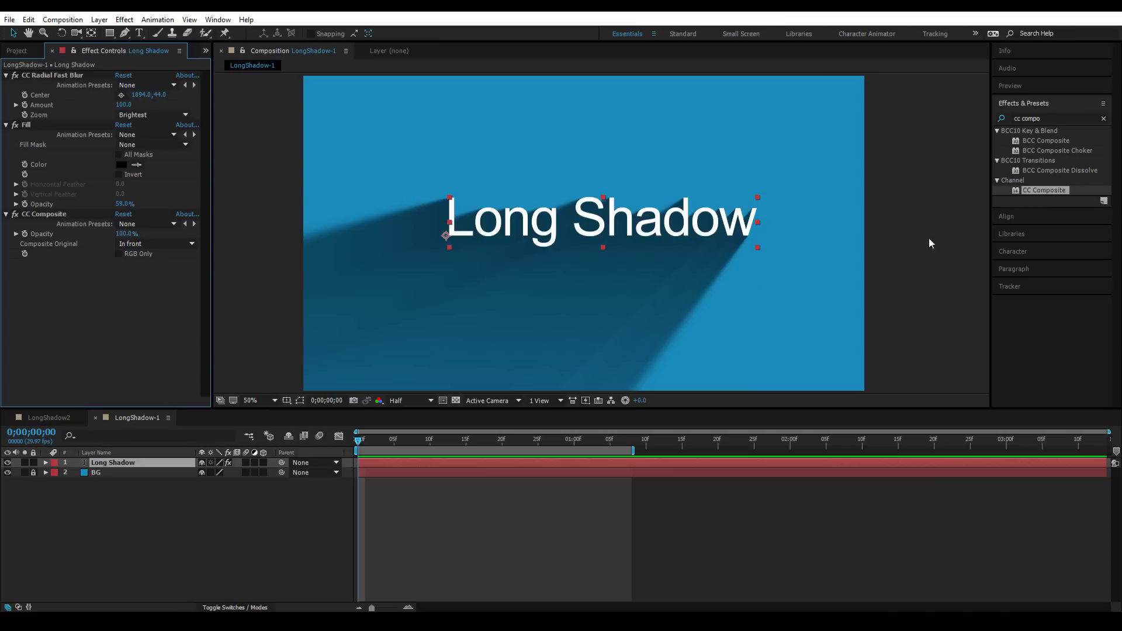
# Step: Add Simple Choker between CC Radial Fast Blur and Fill, and set its Choke Matte to -5.70
pyautogui.click(1051, 118)
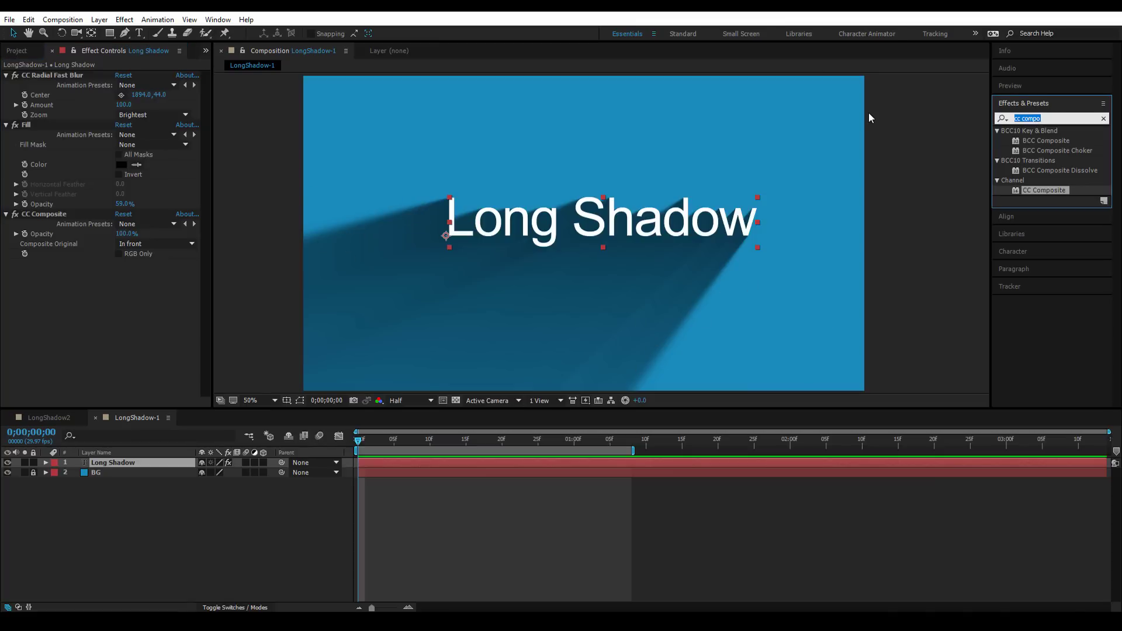
pyautogui.write('simple')
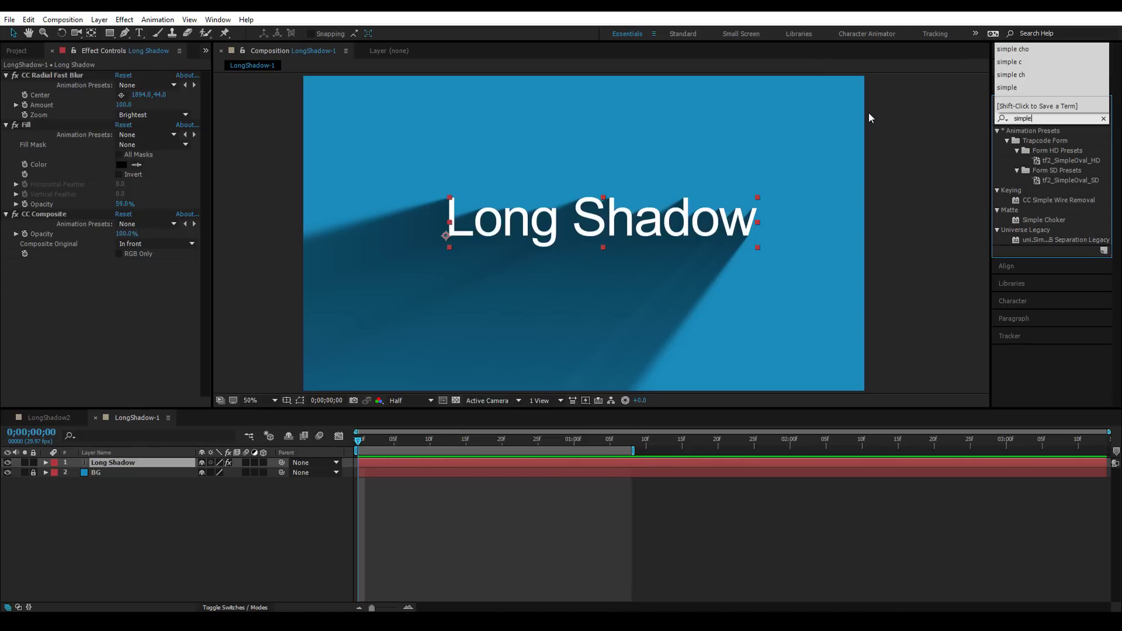
pyautogui.write(' ch')
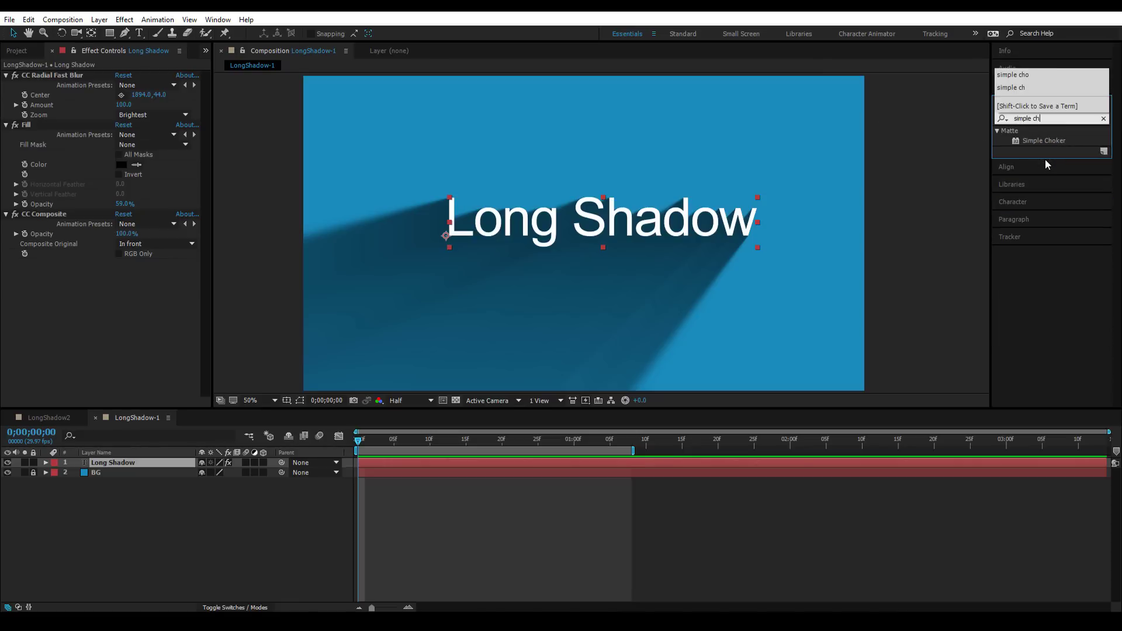
pyautogui.moveTo(1034, 140); pyautogui.dragTo(28, 117)
pyautogui.moveTo(119, 155); pyautogui.dragTo(102, 156)
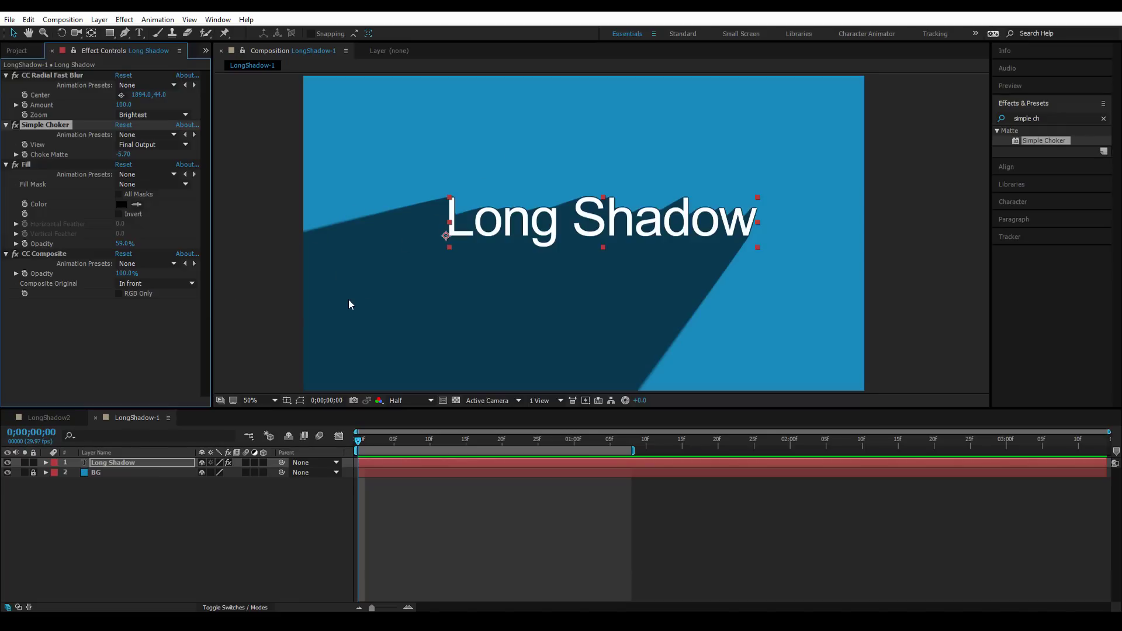
# Step: Check LongShadow2 for reference and set Composite Original to Behind in the CC Composite effect of LongShadow-1
pyautogui.click(61, 418)
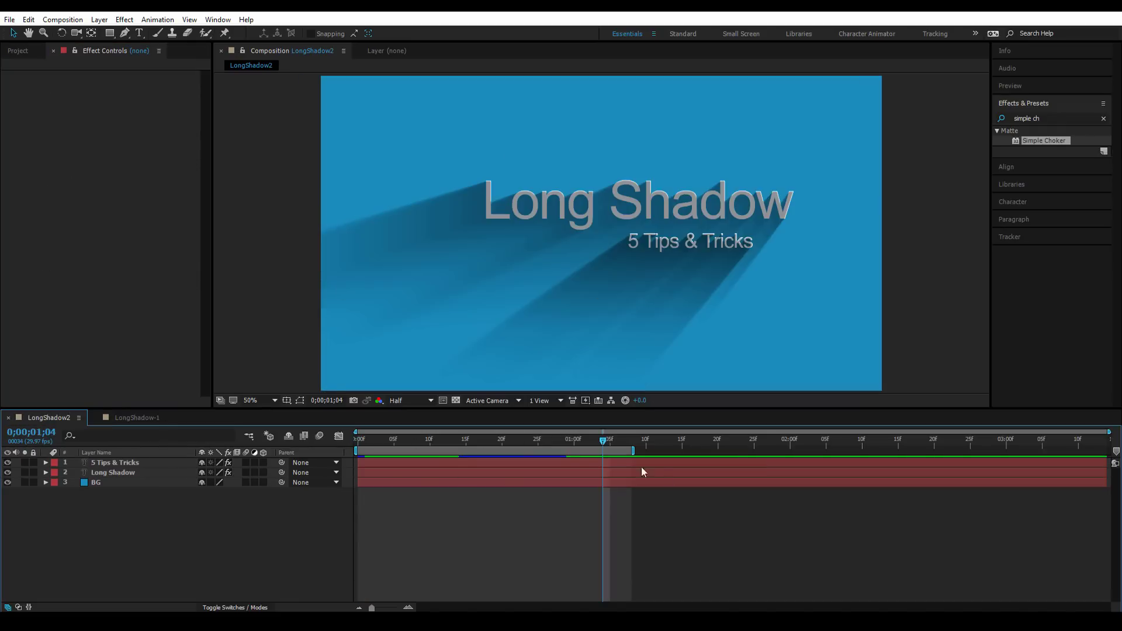
pyautogui.click(135, 418)
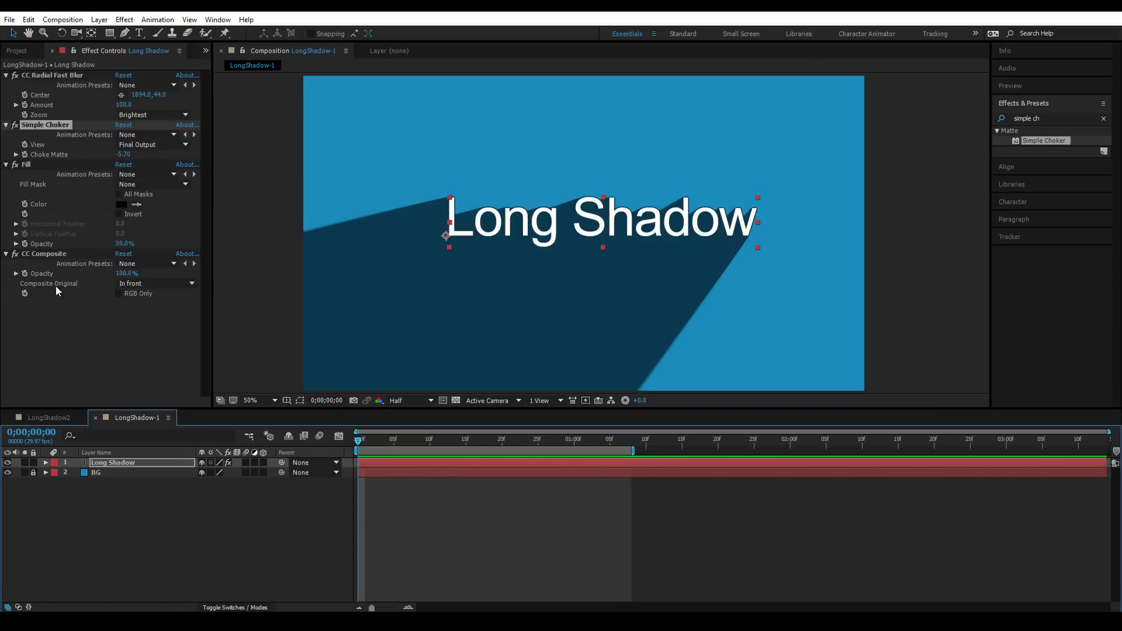
pyautogui.click(160, 286)
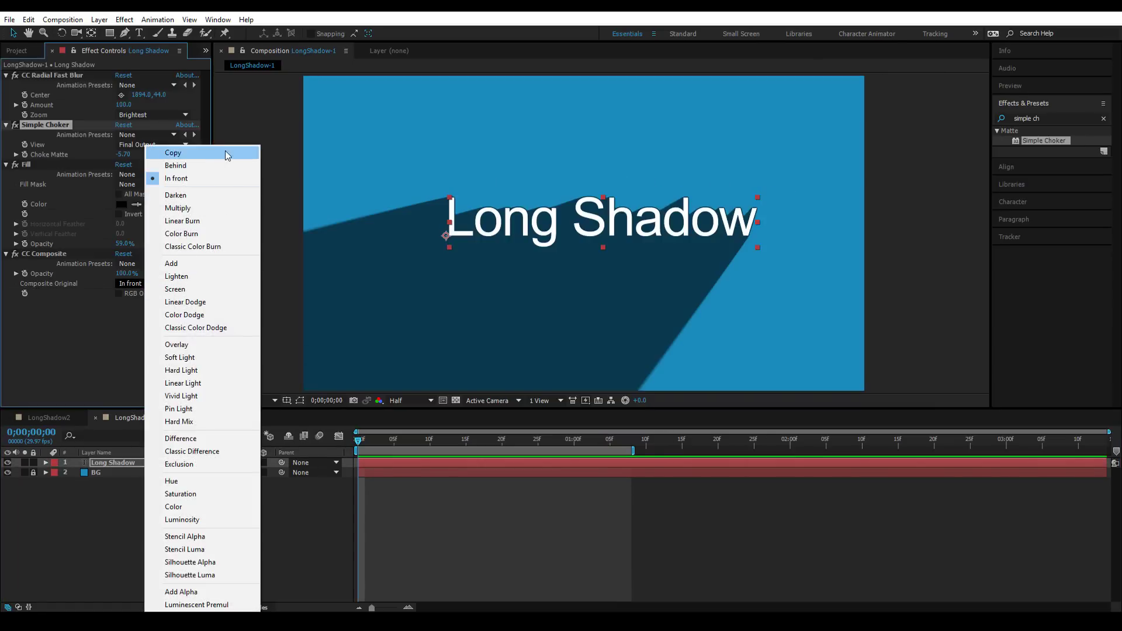
pyautogui.click(213, 163)
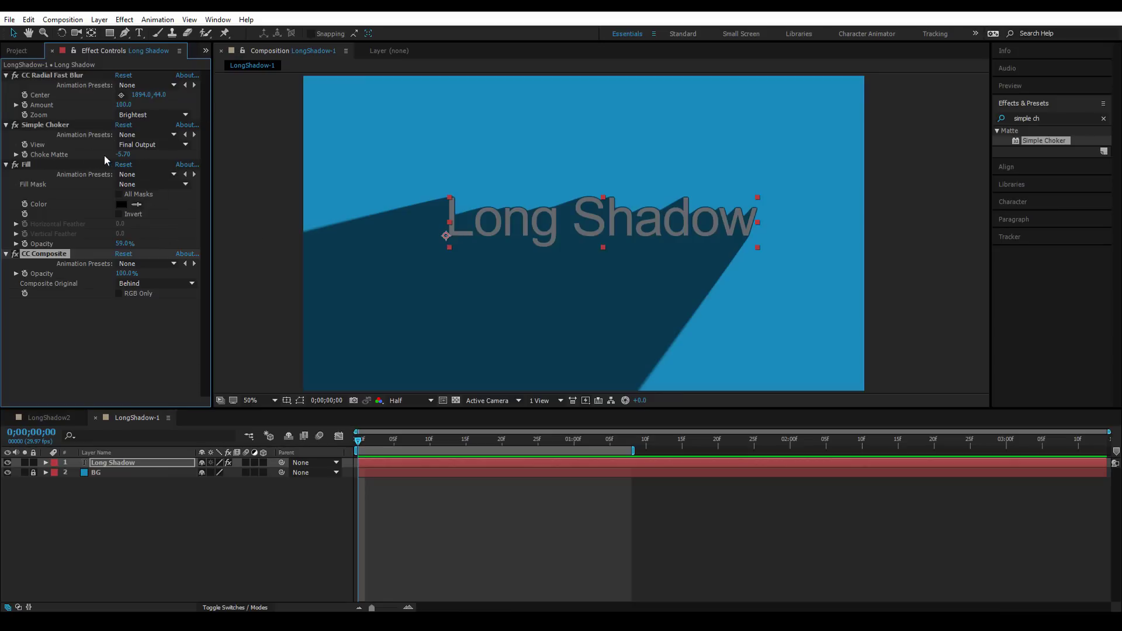
# Step: Set the Simple Choker's Choke Matte to 4.30 to shorten the text's shadow
pyautogui.moveTo(125, 156); pyautogui.dragTo(190, 151)
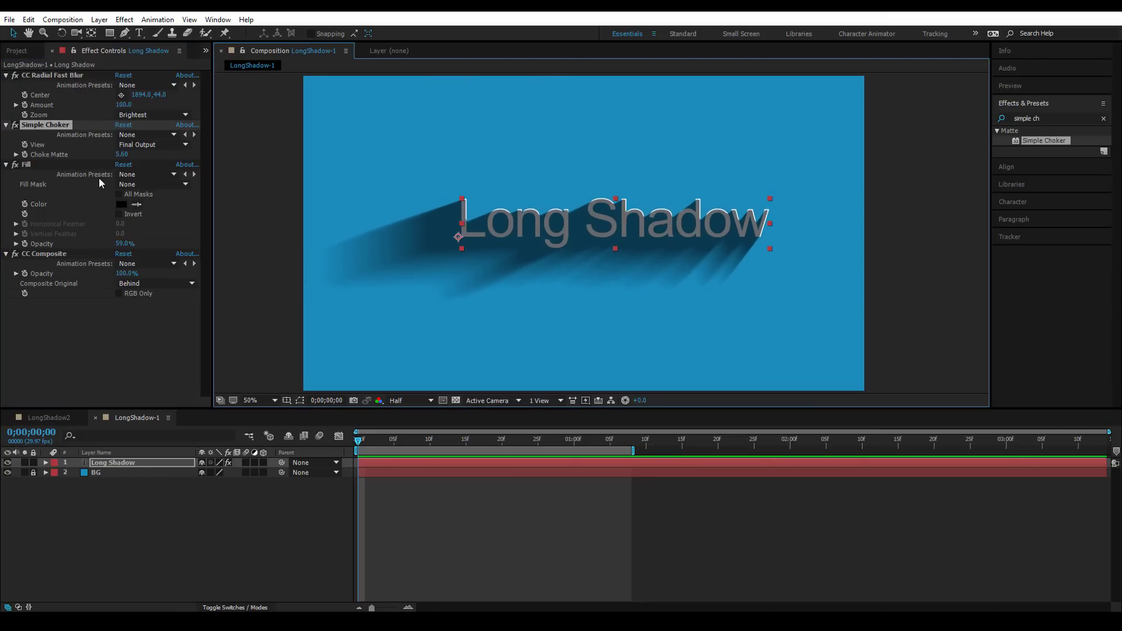
pyautogui.moveTo(123, 154); pyautogui.dragTo(115, 153)
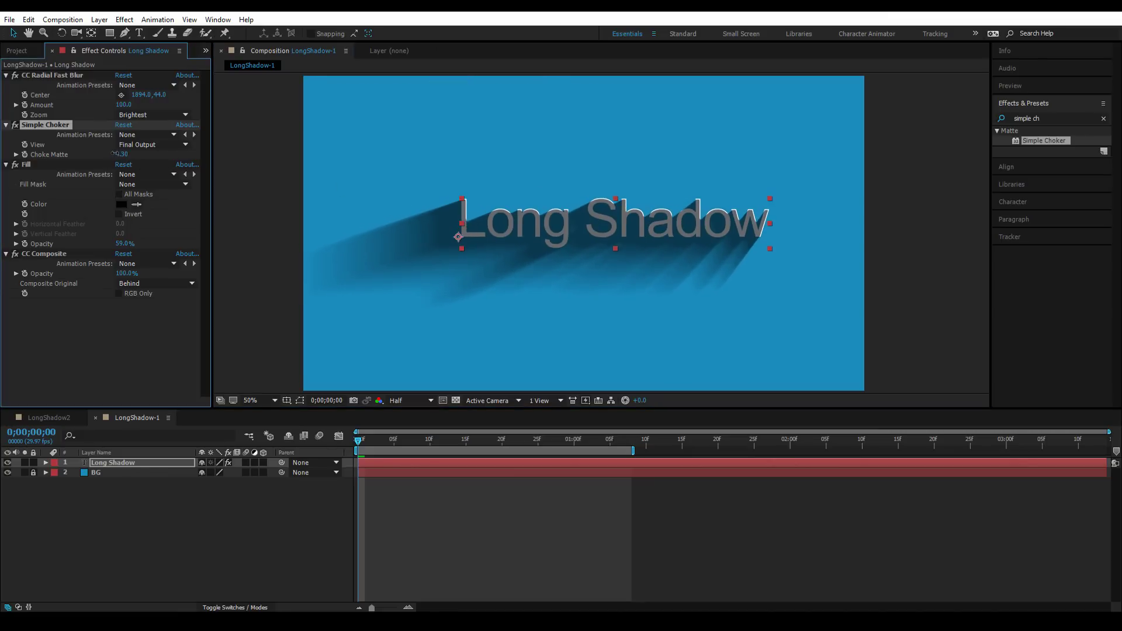
# Step: Move the radial fast blur's center outside the frame, from the upper right across to about -272, -712 at the upper left
pyautogui.scroll(-2, 651, 183)
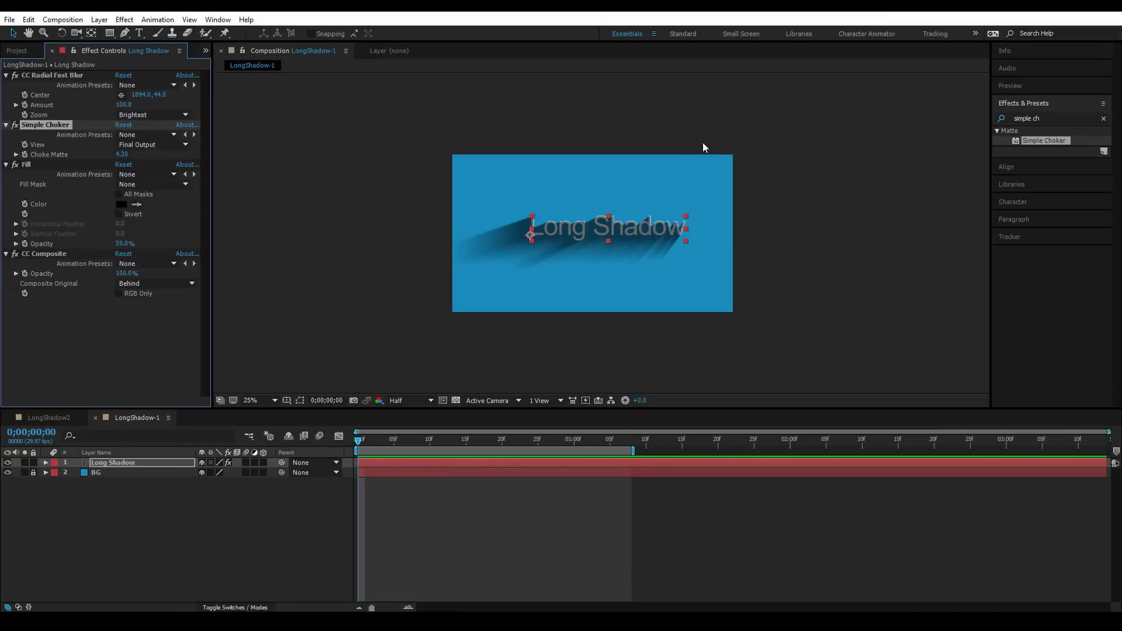
pyautogui.click(121, 95)
pyautogui.click(775, 121)
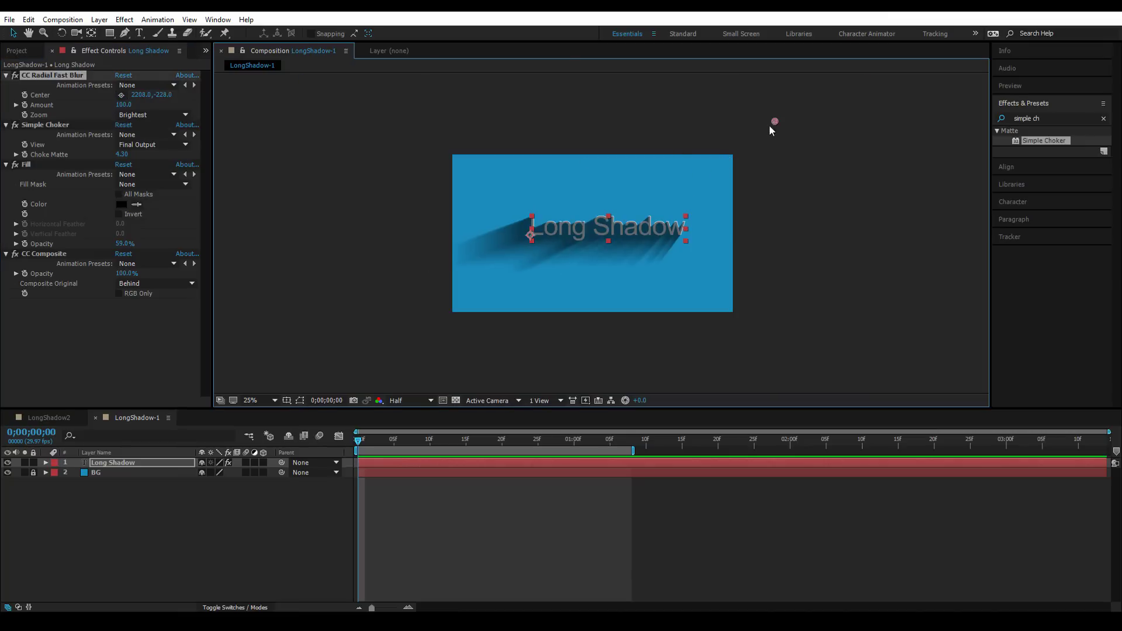
pyautogui.moveTo(917, 46); pyautogui.dragTo(841, 75)
pyautogui.moveTo(462, 55); pyautogui.dragTo(411, 55)
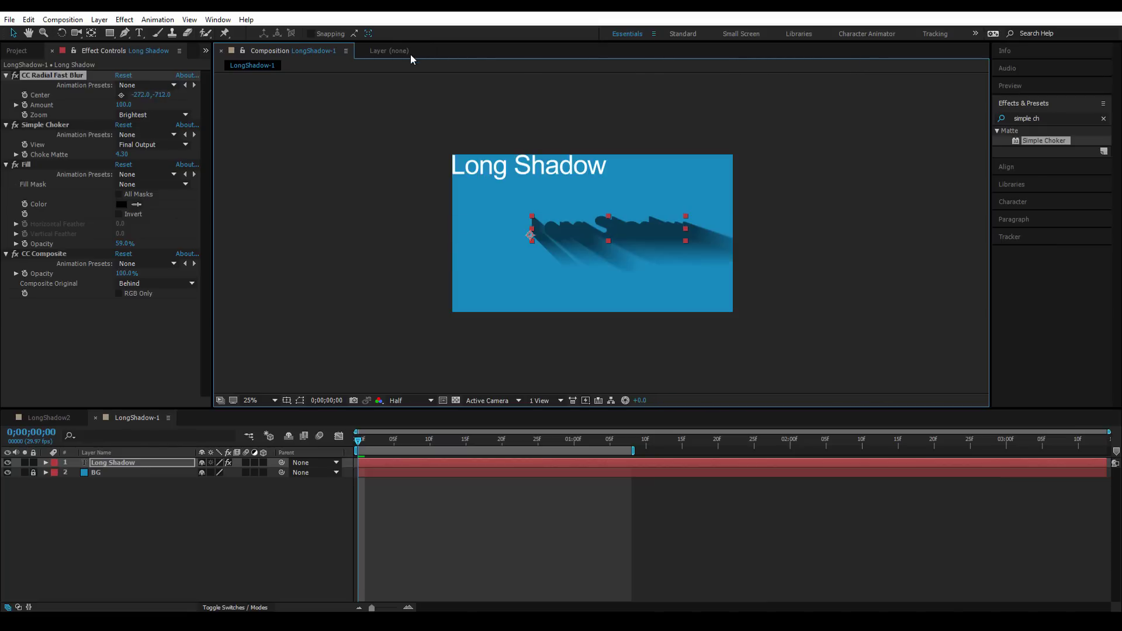
# Step: Move the radial fast blur's center to -160, -240 and reposition the title near the middle of the frame
pyautogui.moveTo(462, 125); pyautogui.dragTo(429, 119)
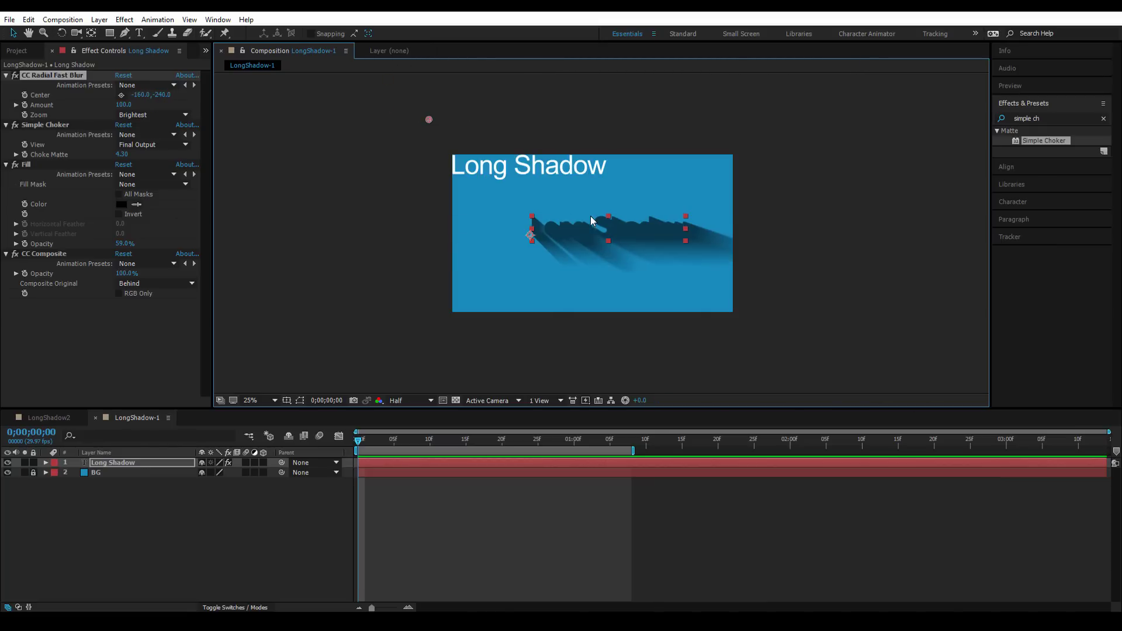
pyautogui.click(85, 252)
pyautogui.moveTo(614, 221); pyautogui.dragTo(610, 221)
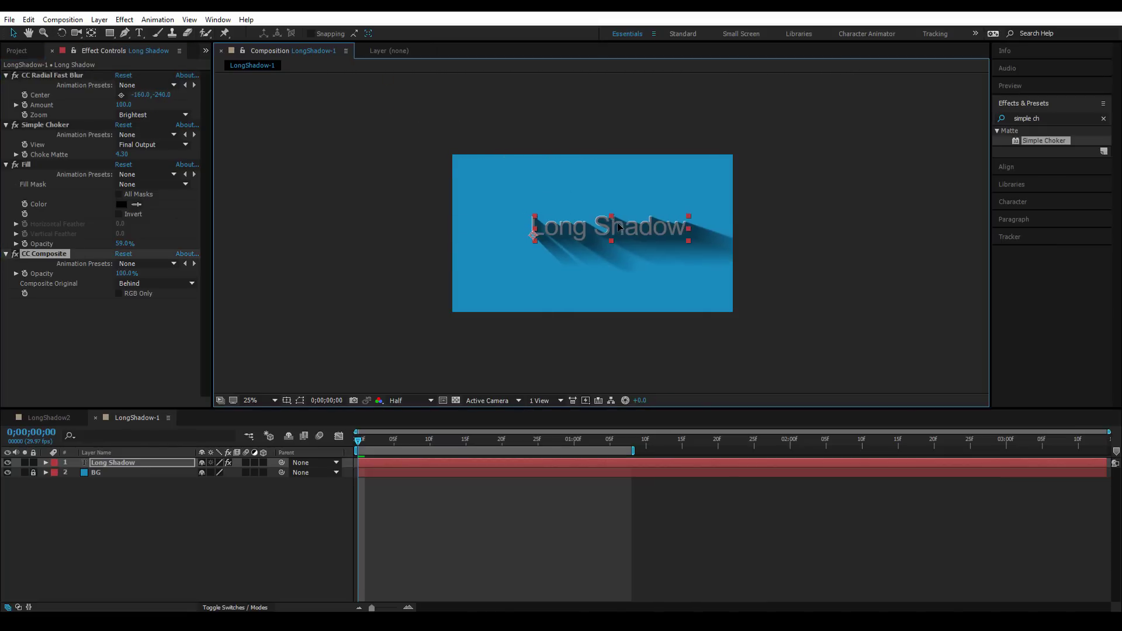
pyautogui.press('.')
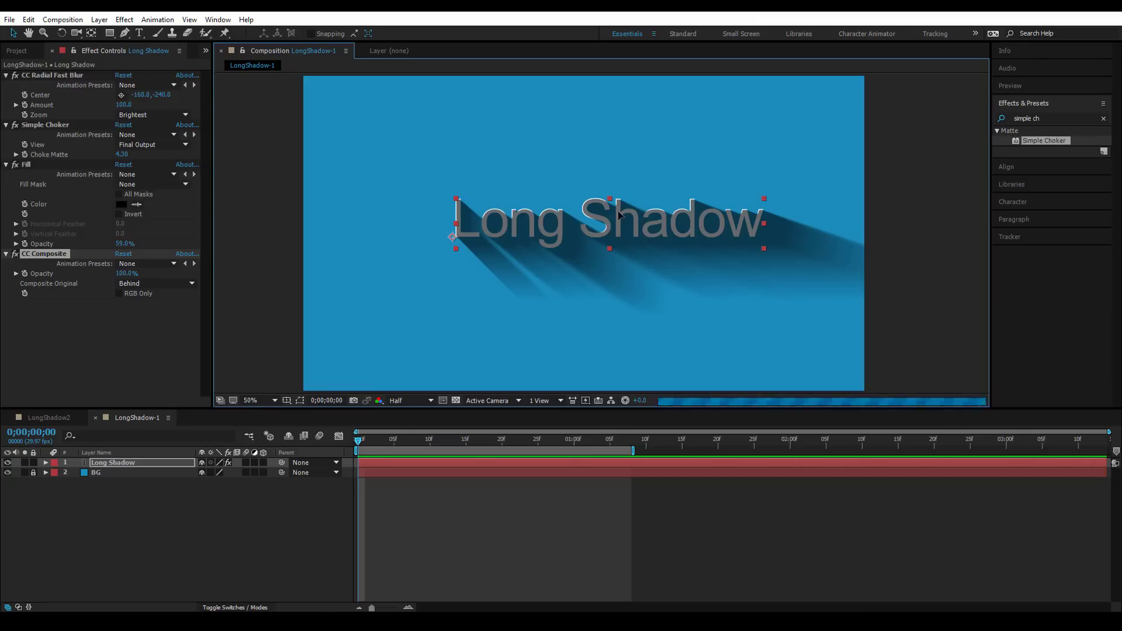
pyautogui.moveTo(647, 219); pyautogui.dragTo(622, 218)
# Step: Set the Simple Choker's Choke Matte to -0.40 and CC Composite's Composite Original to In front, leaving the layer deselected
pyautogui.moveTo(120, 157); pyautogui.dragTo(115, 157)
pyautogui.click(114, 283)
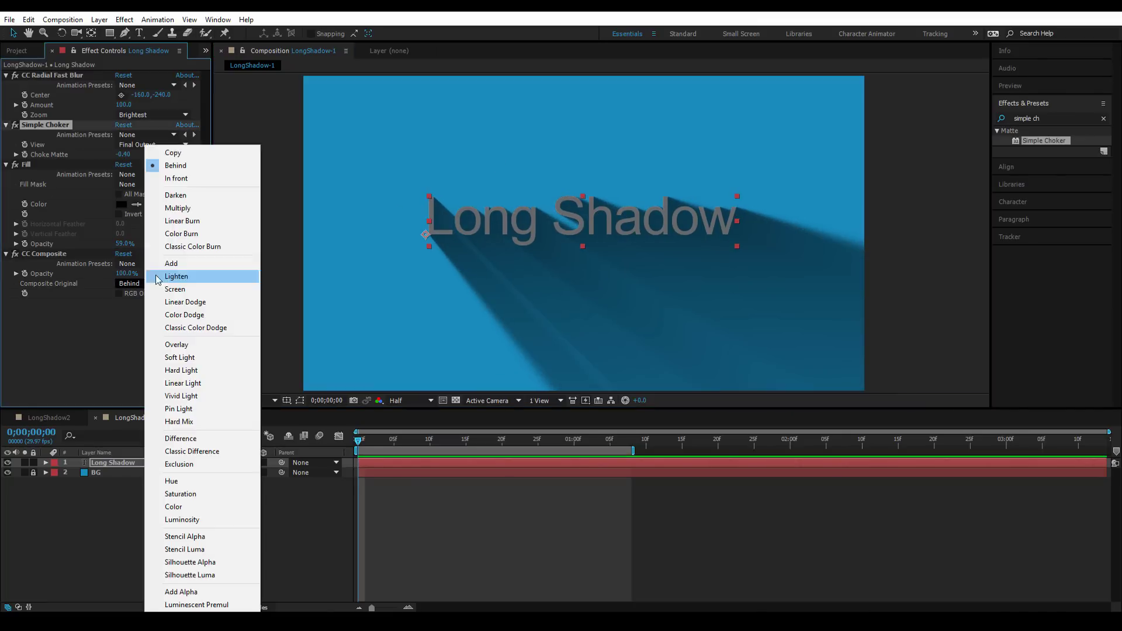
pyautogui.click(175, 176)
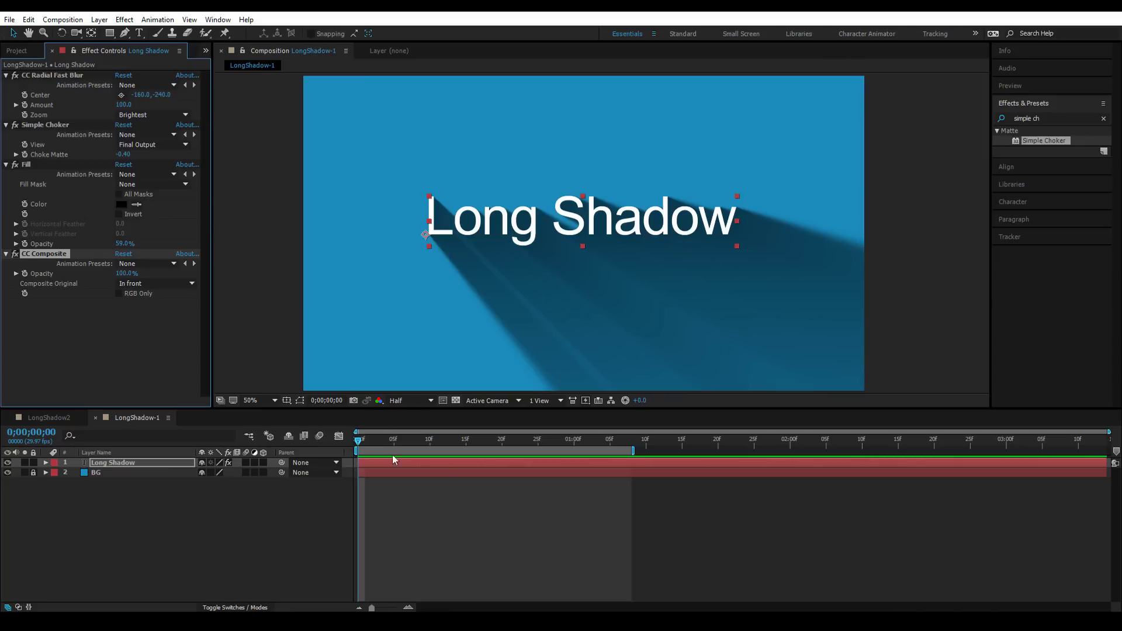
pyautogui.click(522, 530)
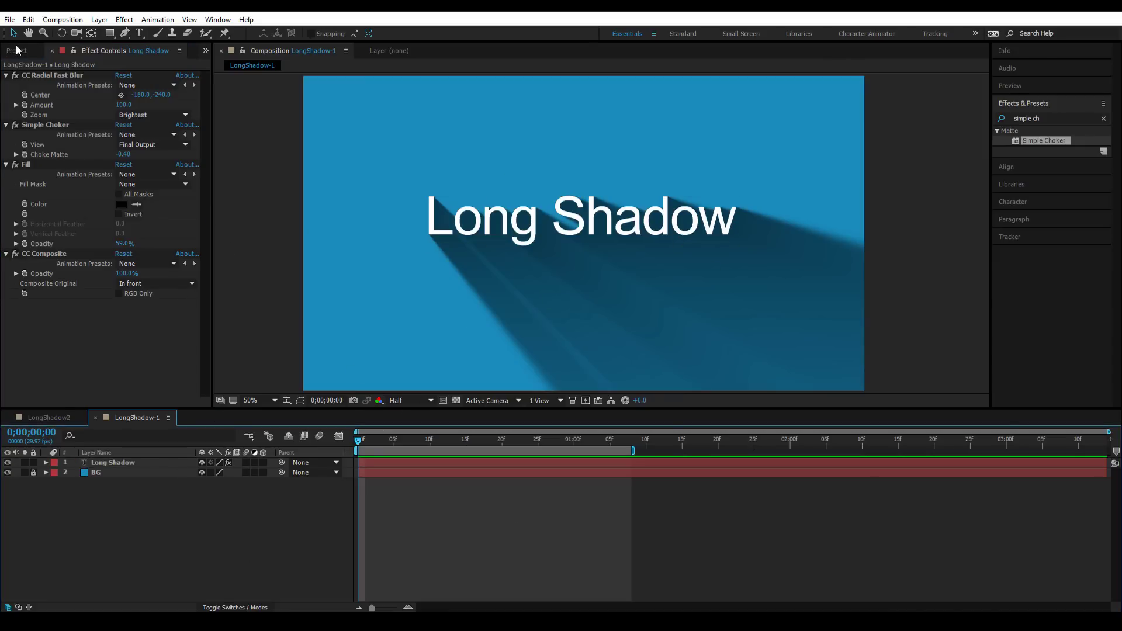
# Step: Open the LongShadow-2 composition and move its title slightly toward the horizontal center of the frame
pyautogui.click(16, 51)
pyautogui.doubleClick(54, 190)
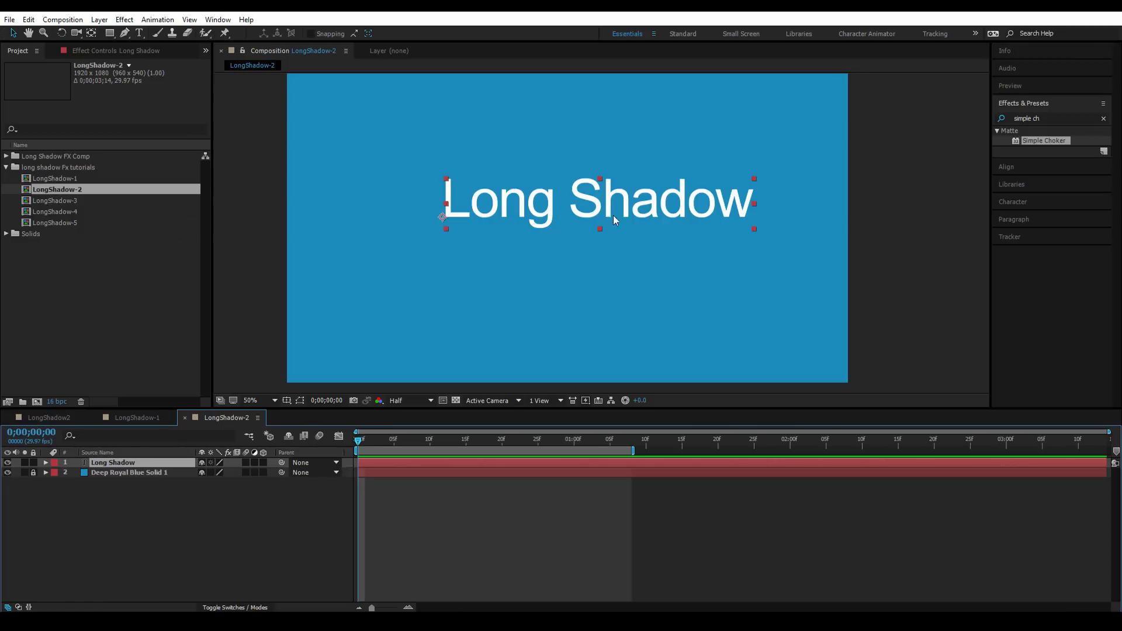
pyautogui.moveTo(620, 210); pyautogui.dragTo(602, 216)
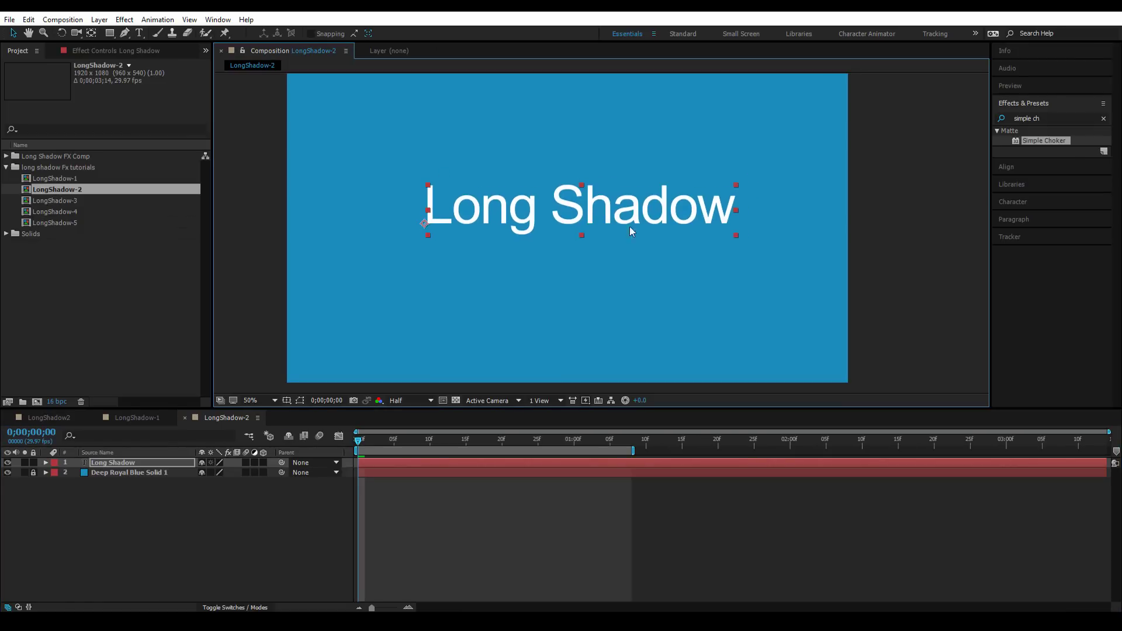
# Step: Apply CC Radial Blur to the title in LongShadow-2, with Type set to Straight Zoom and Amount to 143
pyautogui.click(1046, 115)
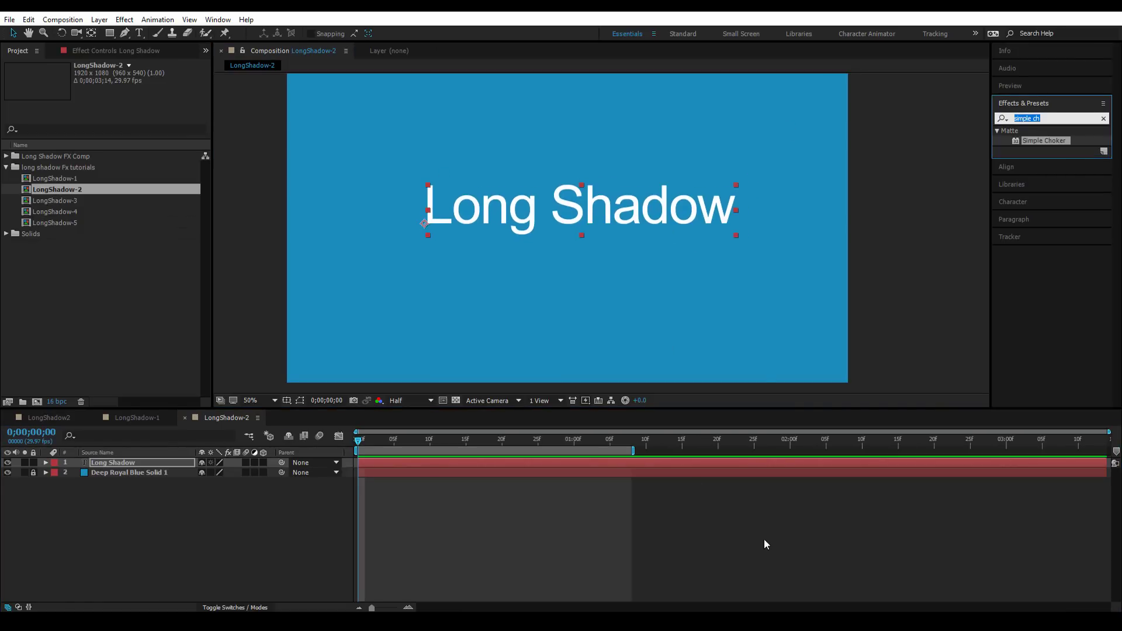
pyautogui.write('cc radia')
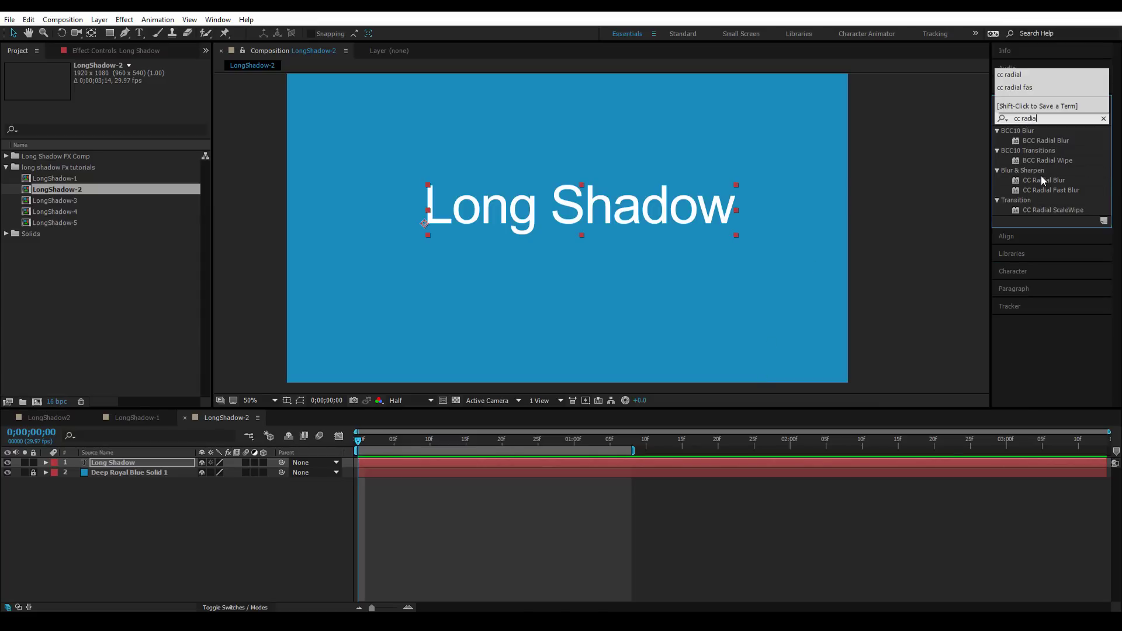
pyautogui.moveTo(1043, 180); pyautogui.dragTo(493, 212)
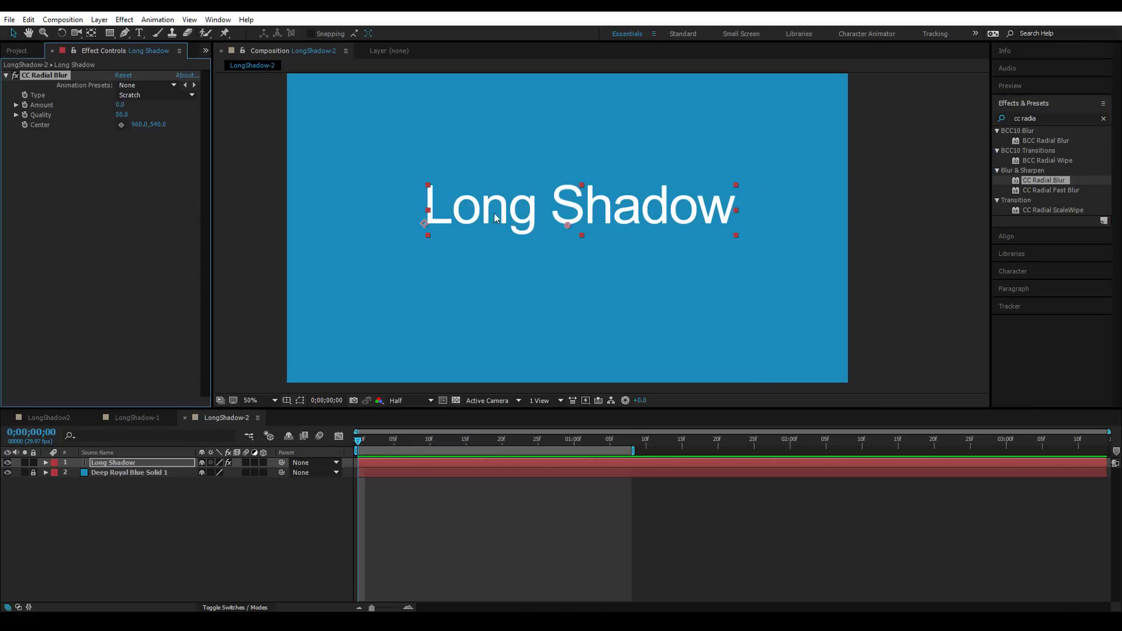
pyautogui.click(155, 94)
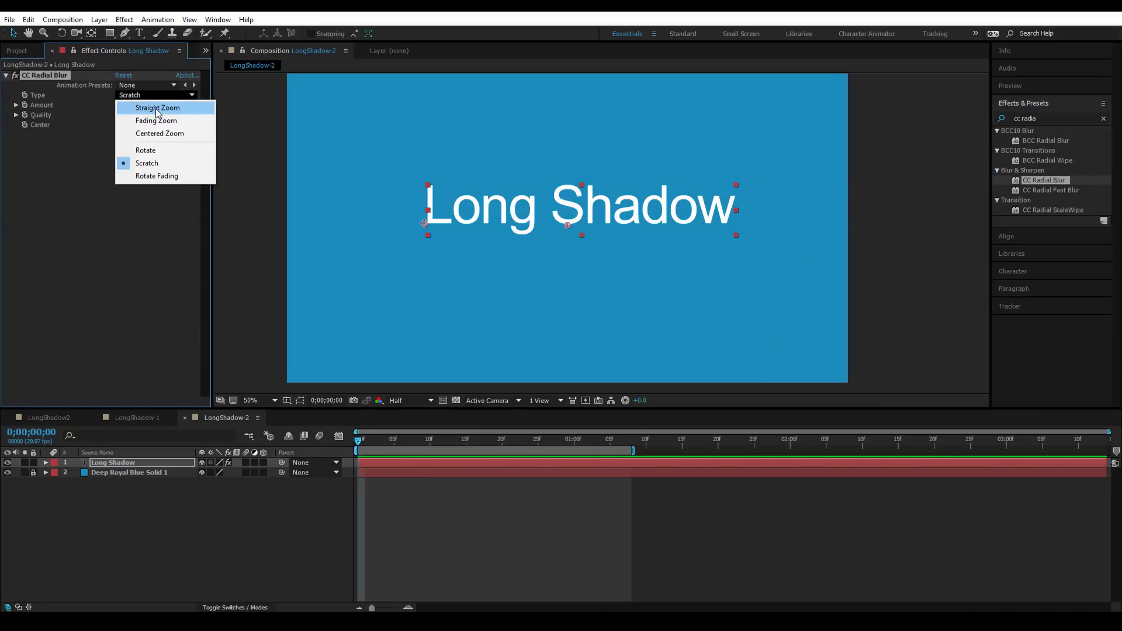
pyautogui.click(158, 109)
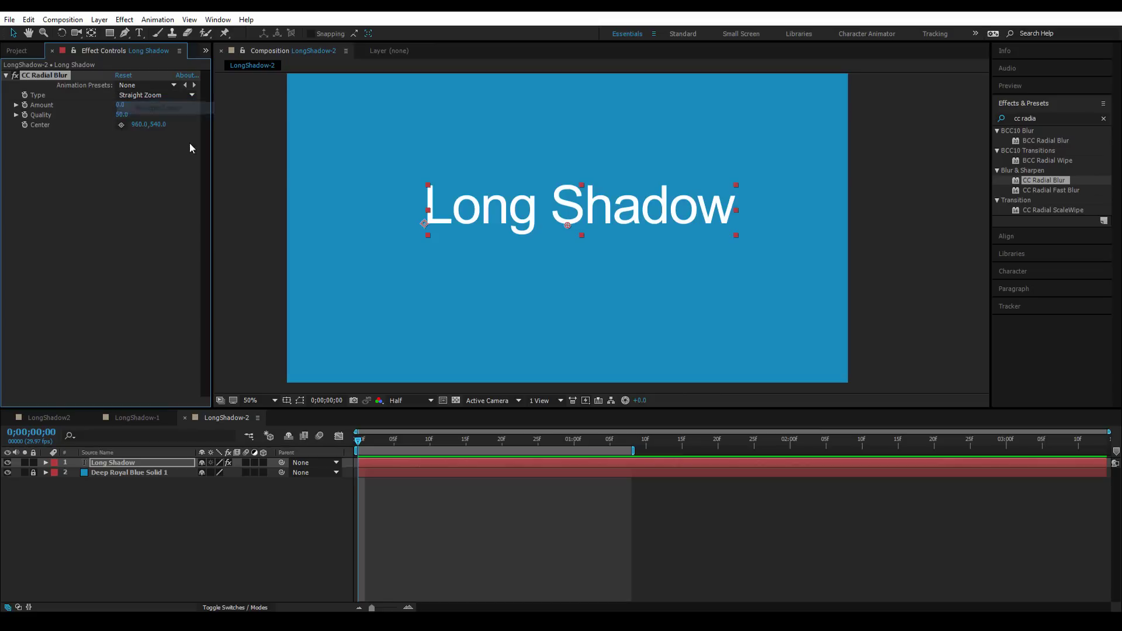
pyautogui.moveTo(146, 105); pyautogui.dragTo(207, 108)
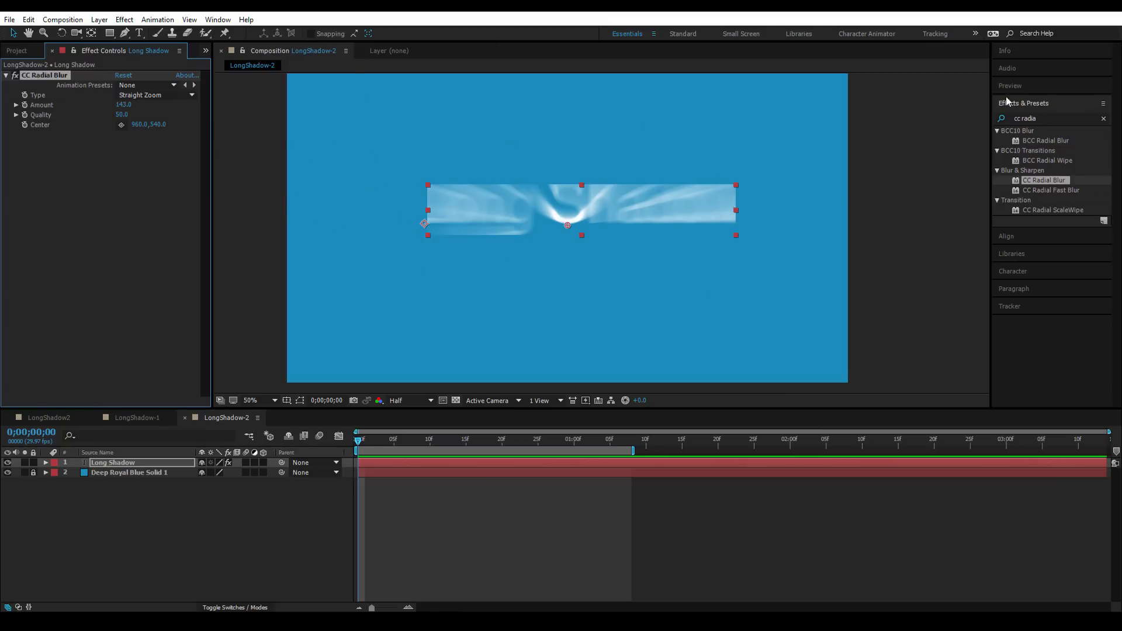
# Step: Add the RGS Grow Bounds effect to the title and place it above CC Radial Blur
pyautogui.click(1059, 119)
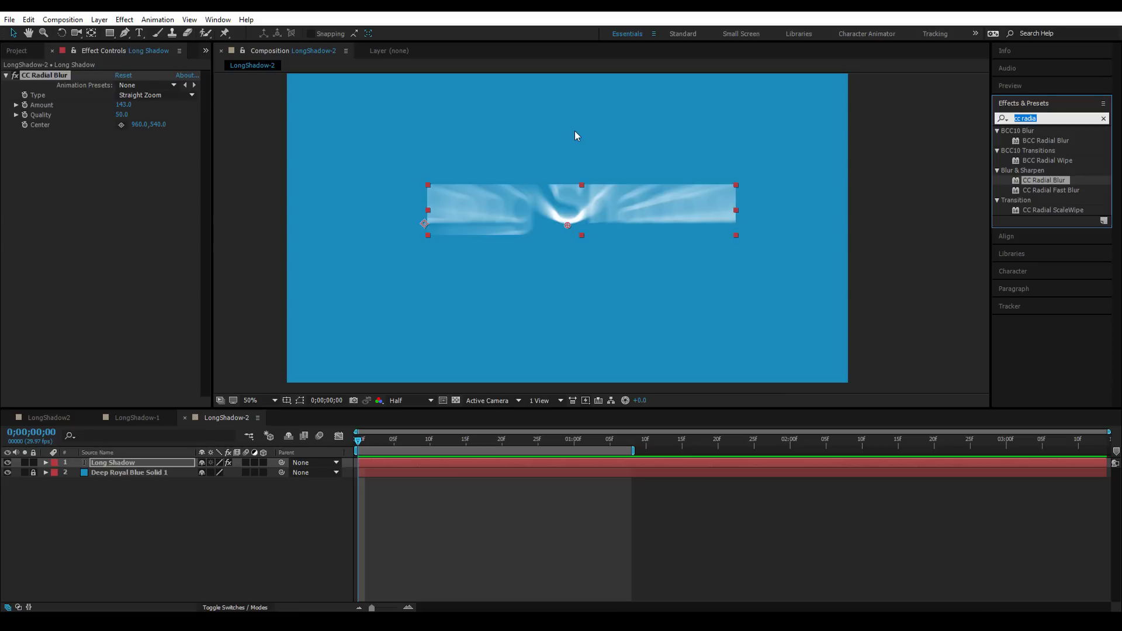
pyautogui.write('grow')
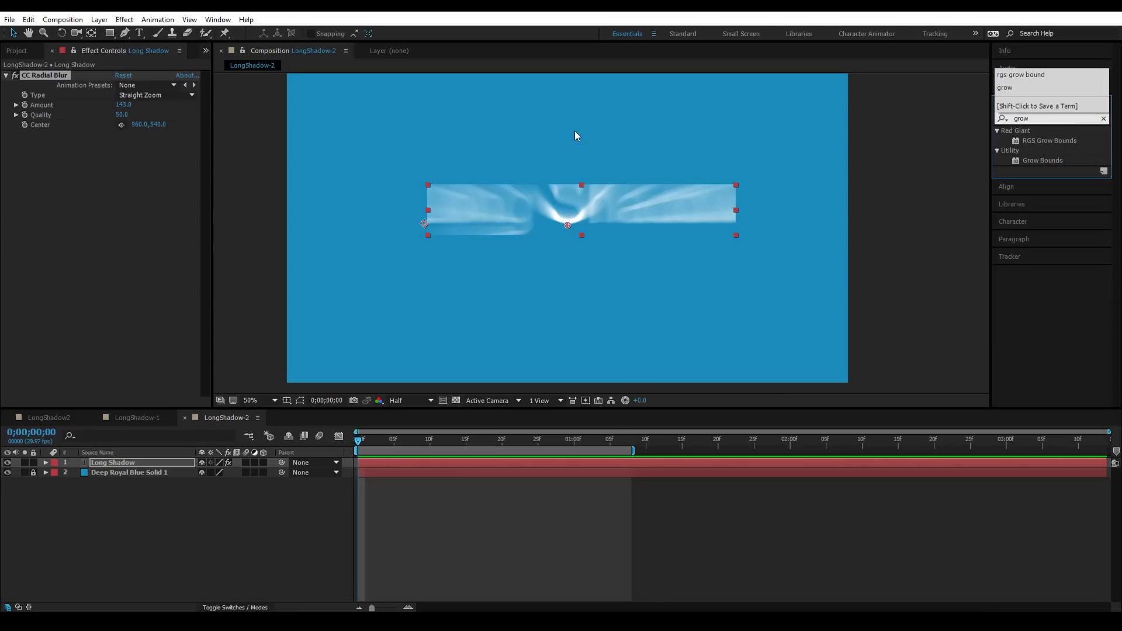
pyautogui.moveTo(1050, 140); pyautogui.dragTo(493, 207)
pyautogui.moveTo(58, 136); pyautogui.dragTo(52, 75)
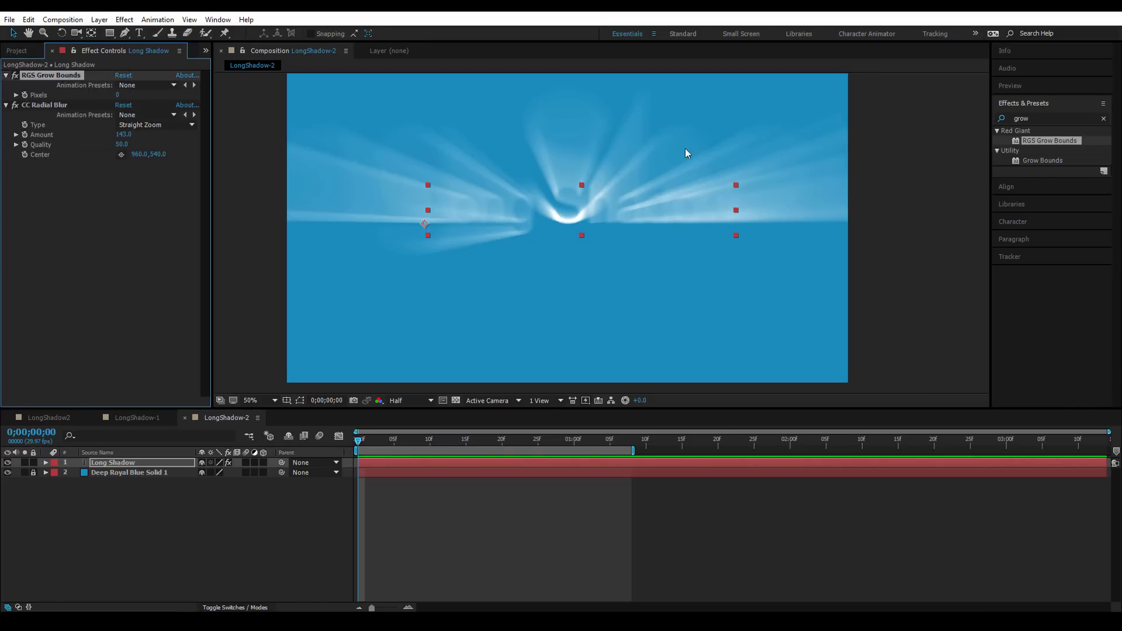
# Step: Move the CC Radial Blur center to 120, 186, near the frame's upper-left corner
pyautogui.click(121, 154)
pyautogui.click(570, 90)
pyautogui.moveTo(669, 111)
pyautogui.mouseDown()
pyautogui.moveTo(836, 115)
pyautogui.moveTo(323, 123)
pyautogui.mouseUp()
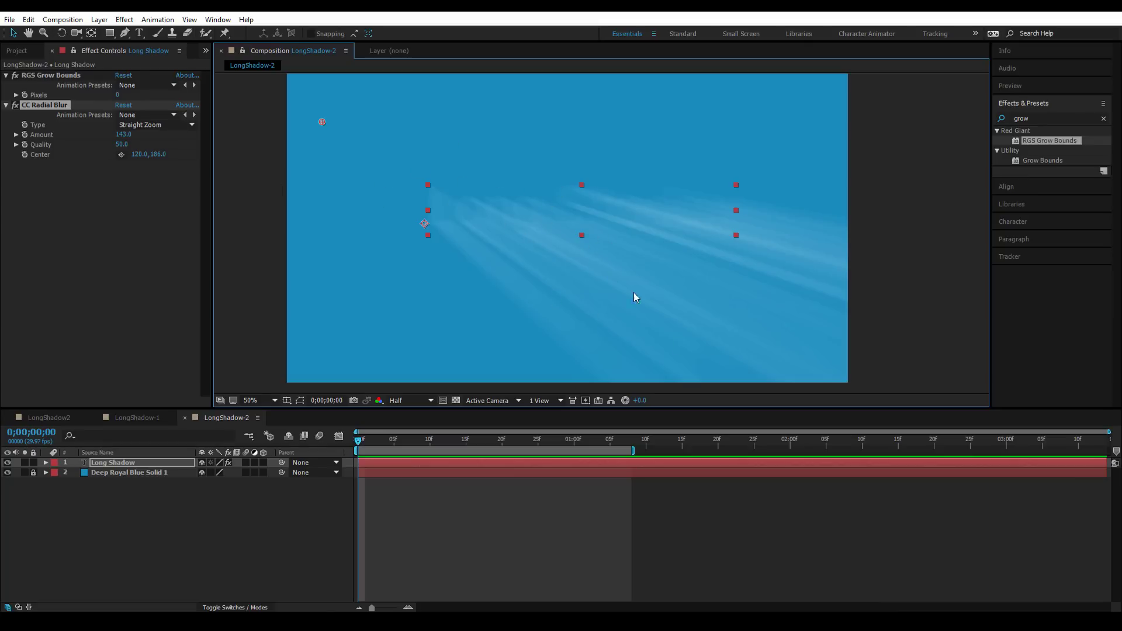
# Step: Apply the Fill effect to the title after CC Radial Blur and set its color to black
pyautogui.click(1055, 118)
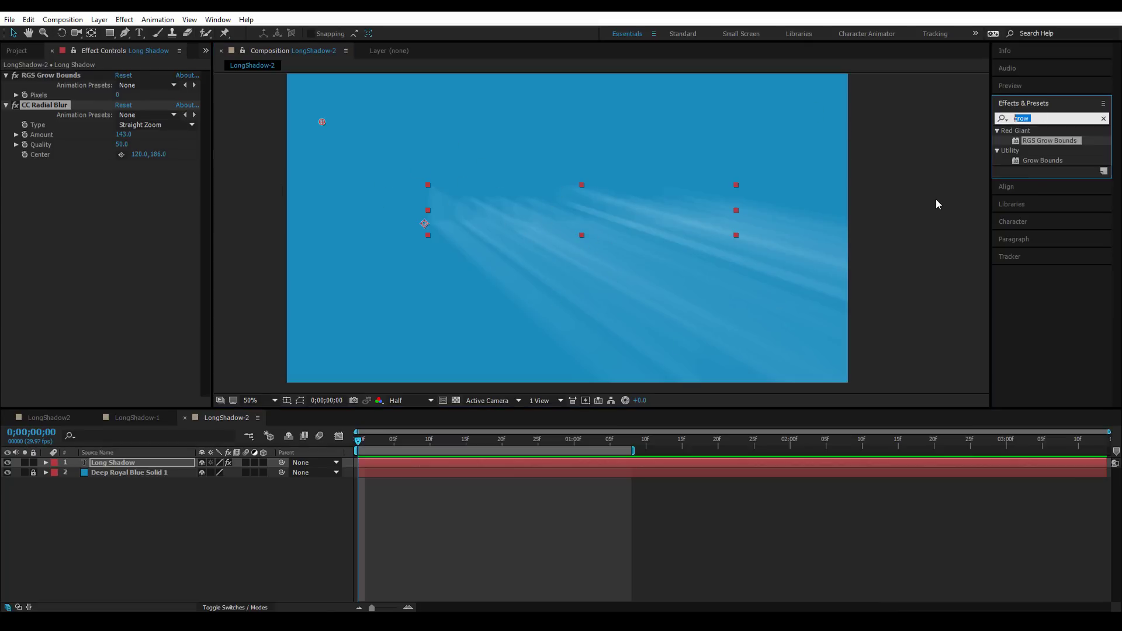
pyautogui.write('fill')
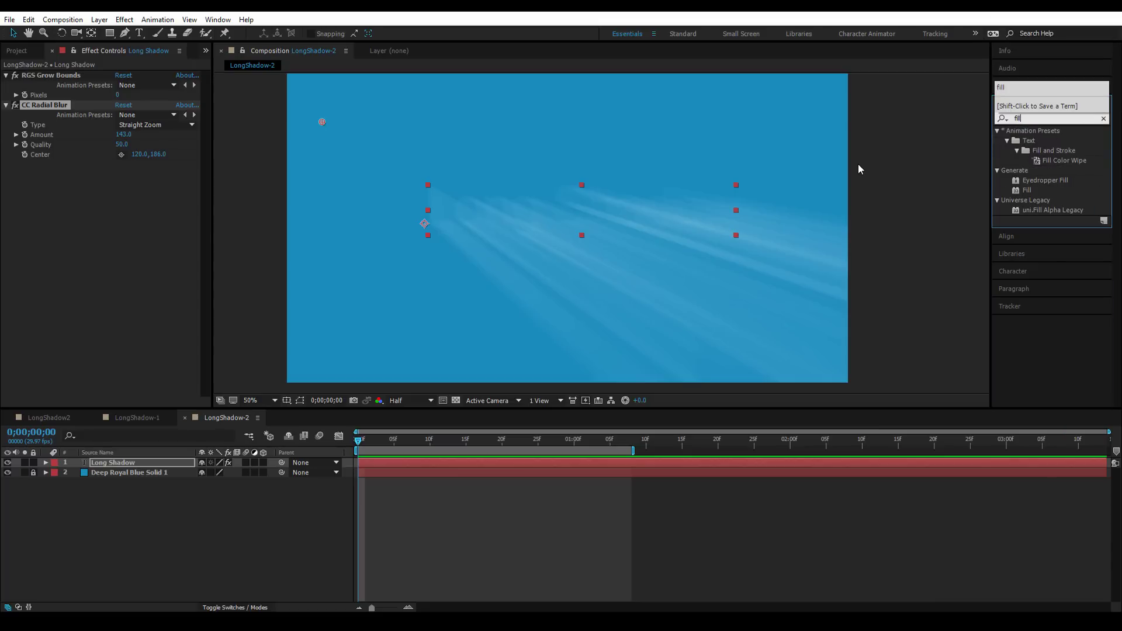
pyautogui.moveTo(1027, 191); pyautogui.dragTo(629, 230)
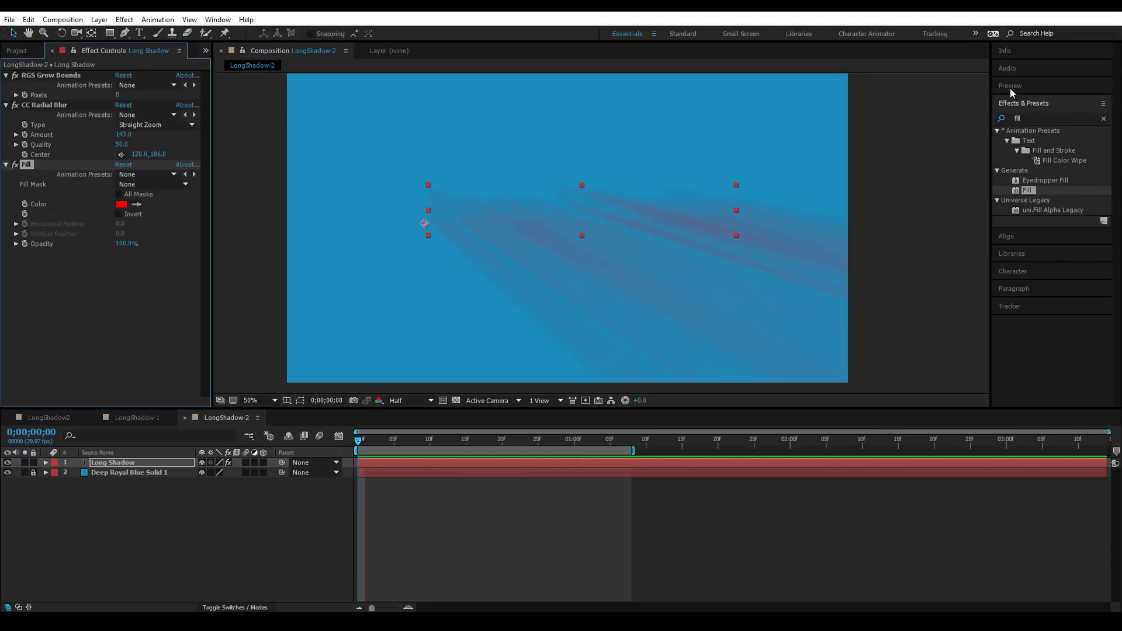
pyautogui.click(121, 204)
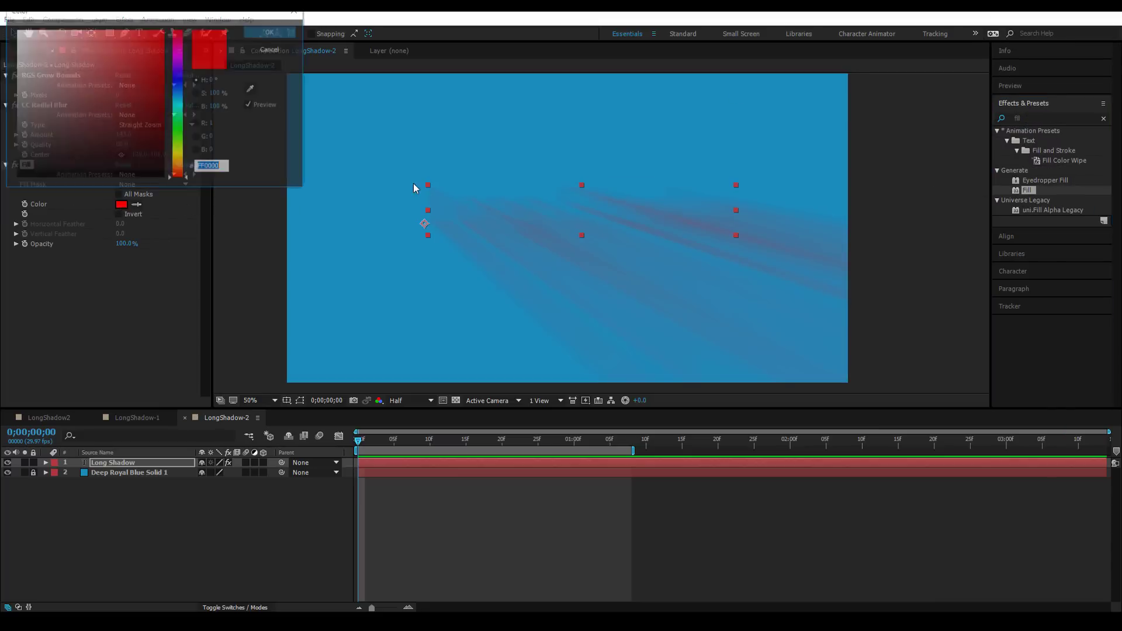
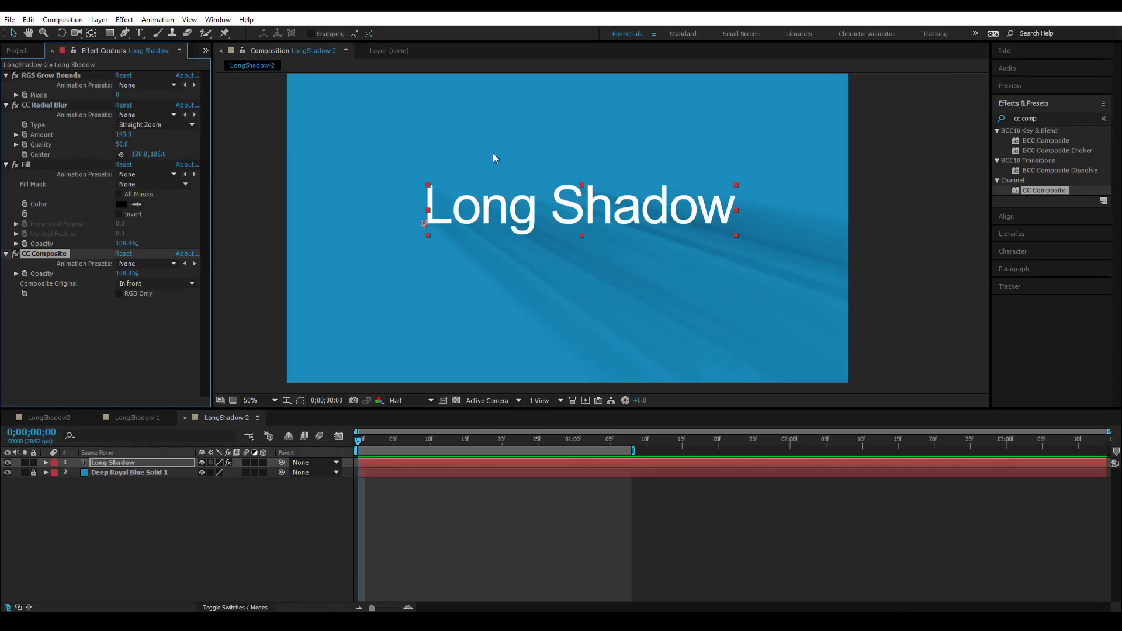
# Step: Find the Levels effect and apply it to the title below CC Composite
pyautogui.click(1044, 117)
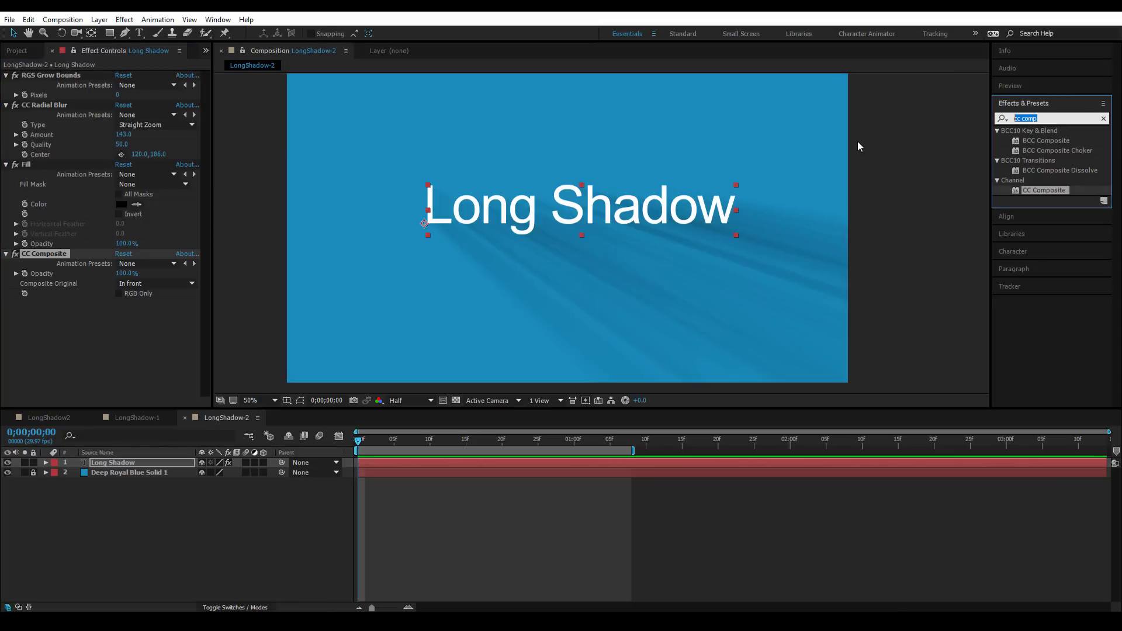
pyautogui.write('le')
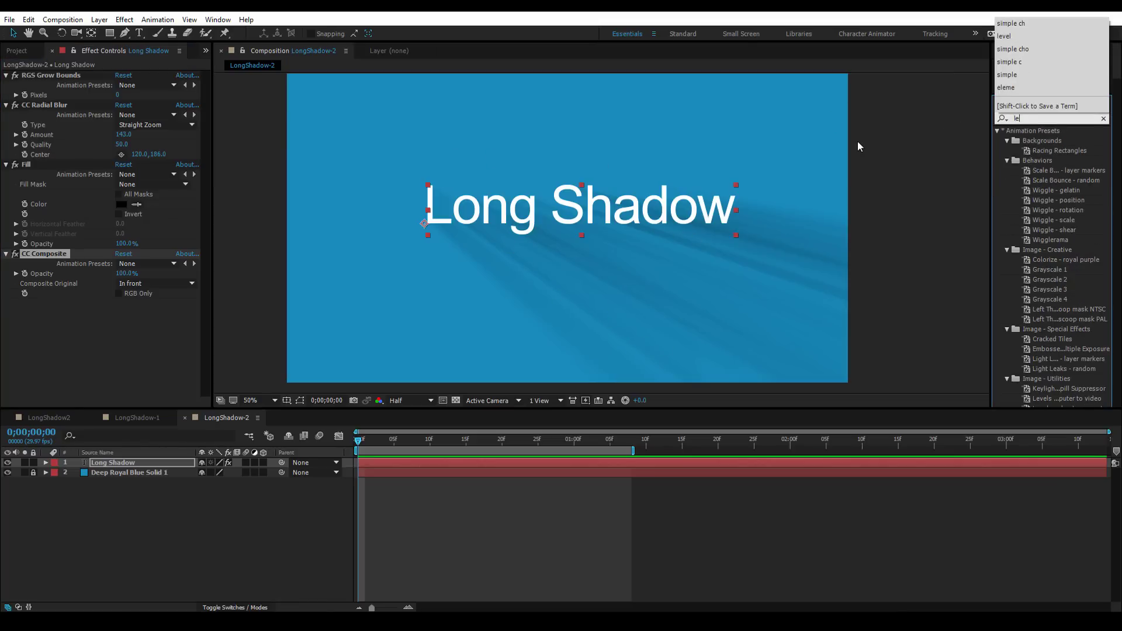
pyautogui.write('vl')
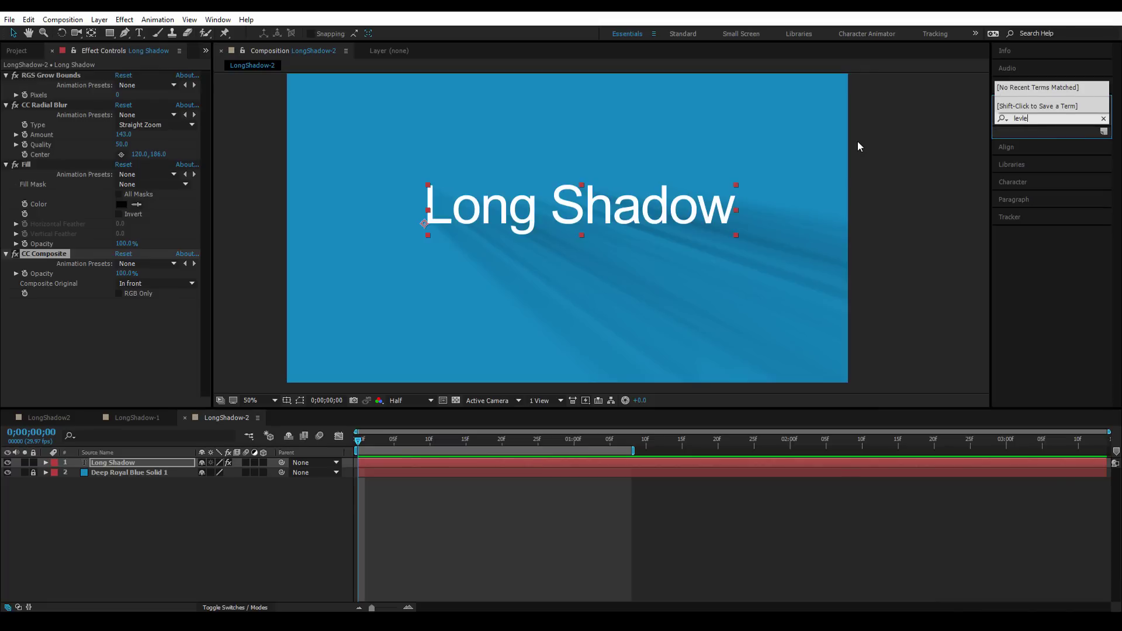
pyautogui.press('BackSpace')
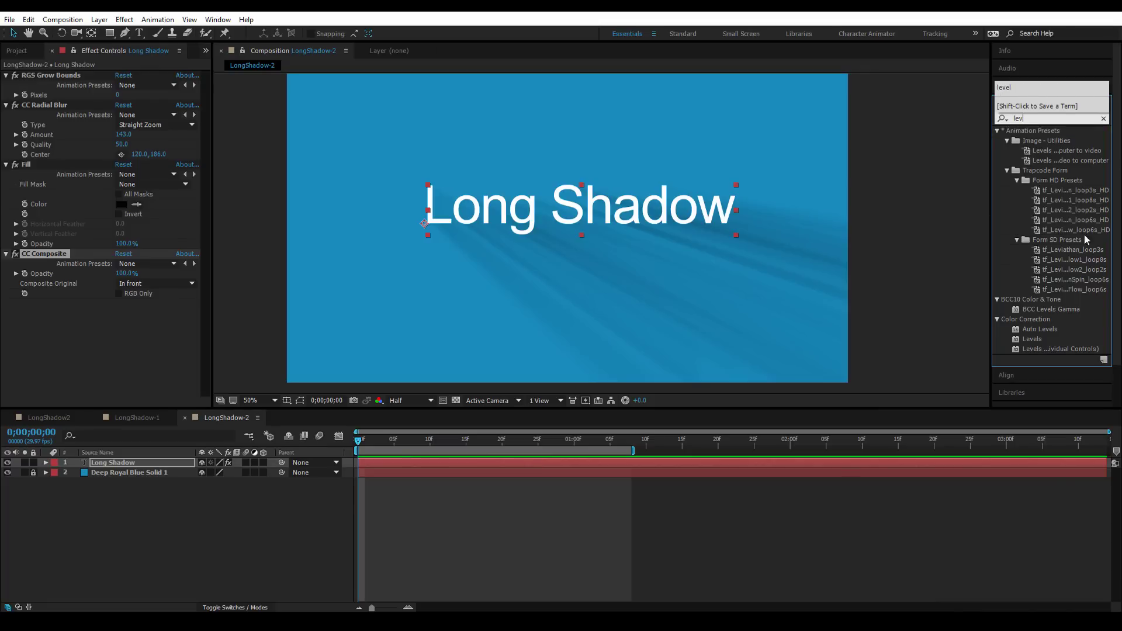
pyautogui.moveTo(1031, 339); pyautogui.dragTo(578, 221)
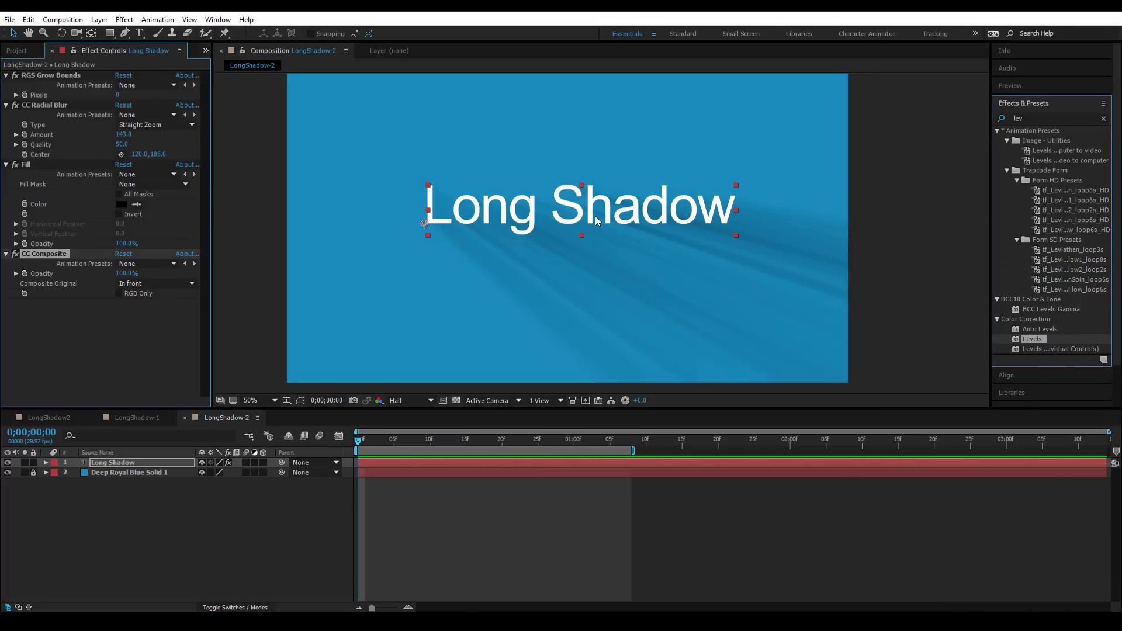
# Step: Switch the Levels channel to Alpha and raise the alpha gamma to about 2.60 to darken the shadow
pyautogui.click(128, 259)
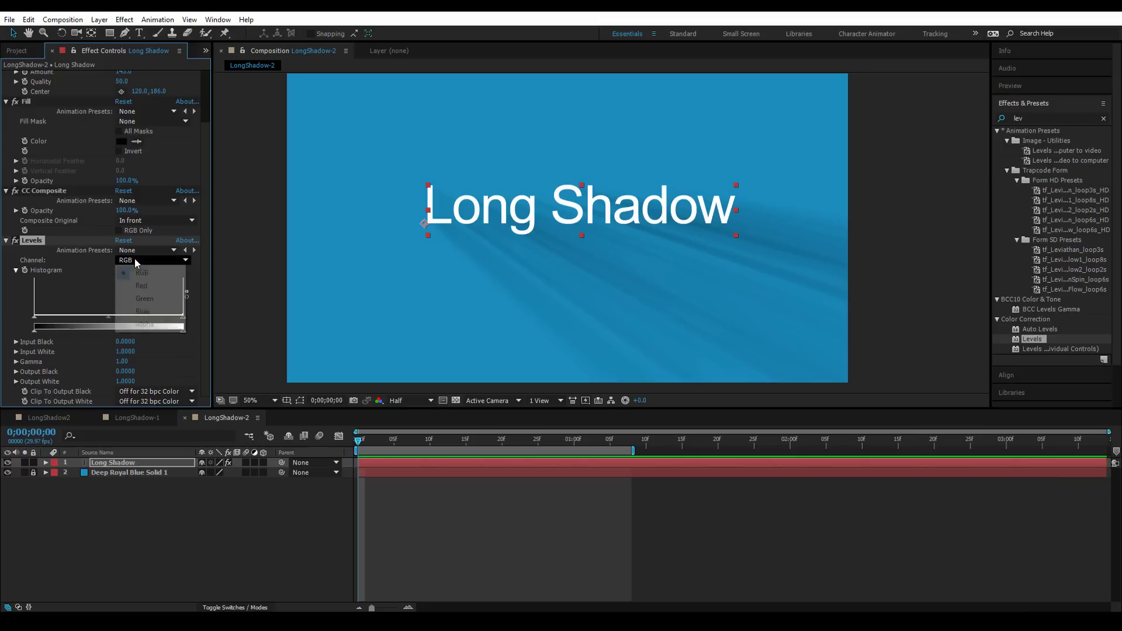
pyautogui.click(147, 326)
pyautogui.moveTo(107, 316); pyautogui.dragTo(58, 316)
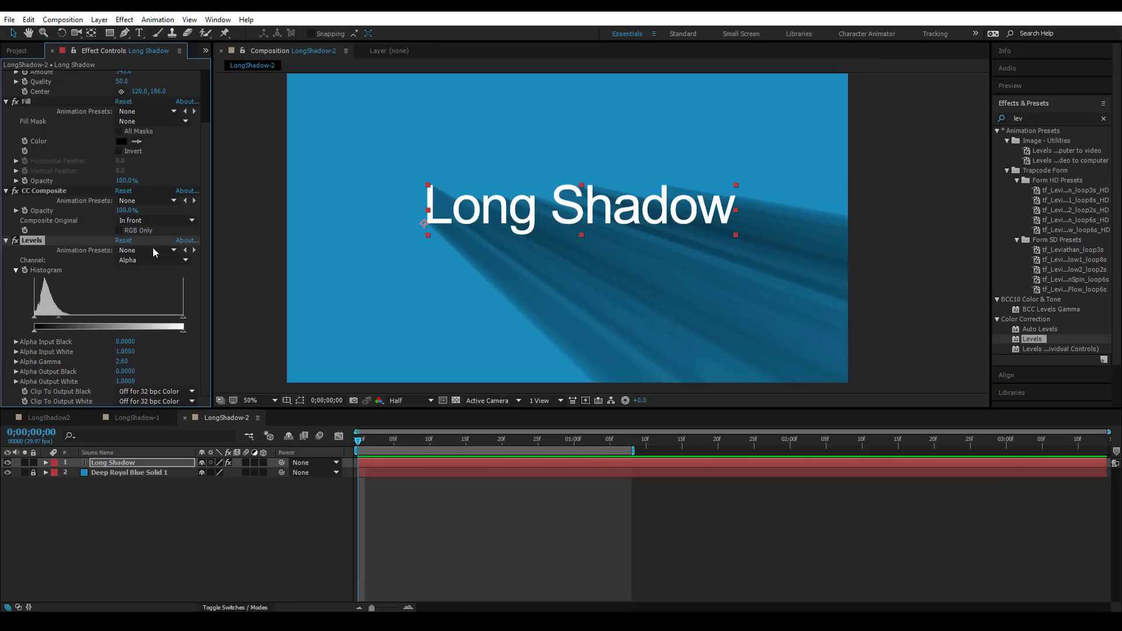
# Step: Fine-tune the alpha Levels to gamma 2.67, input white 0.77, output black -0.11 and output white 1.12, checking the shadow
pyautogui.moveTo(60, 318); pyautogui.dragTo(58, 320)
pyautogui.moveTo(144, 372)
pyautogui.mouseDown()
pyautogui.moveTo(104, 381)
pyautogui.moveTo(126, 380)
pyautogui.mouseUp()
pyautogui.moveTo(117, 351); pyautogui.dragTo(125, 342)
pyautogui.press(',')
pyautogui.press(',')
pyautogui.press(',')
pyautogui.press(',')
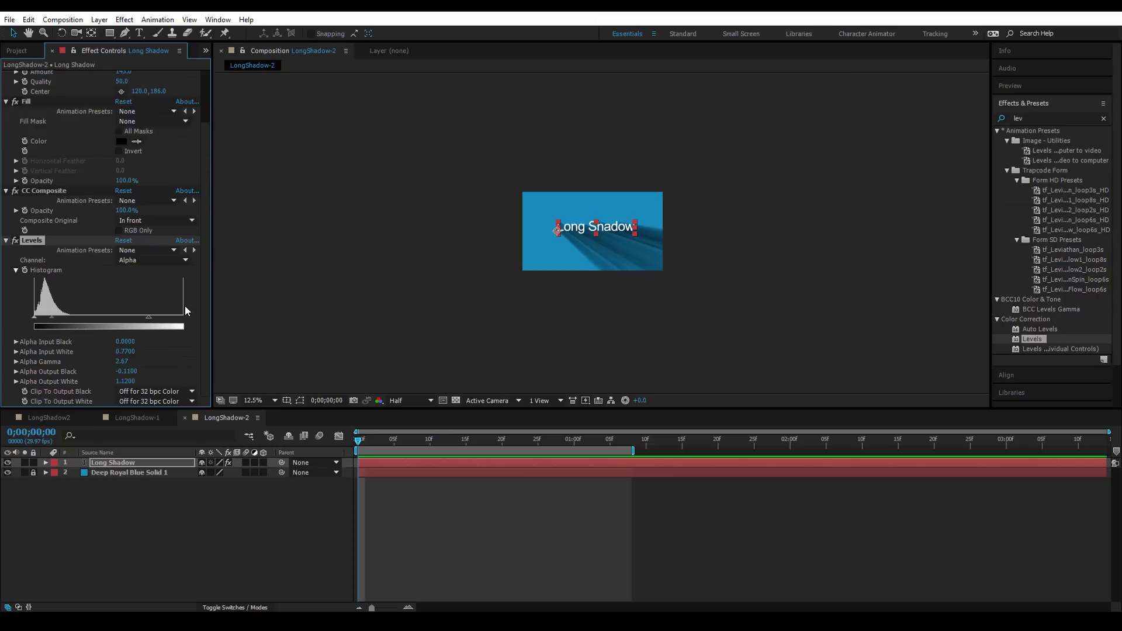
pyautogui.press('.')
pyautogui.press('.')
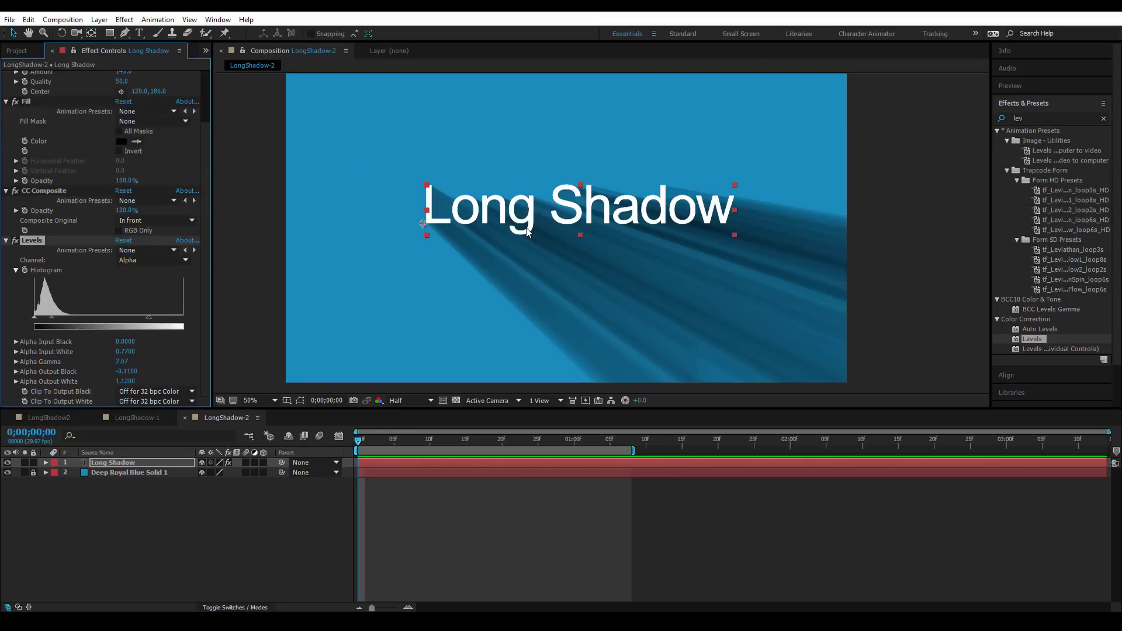
# Step: Raise the CC Radial Blur Amount to 176 for the title's shadow
pyautogui.scroll(2, 207, 160)
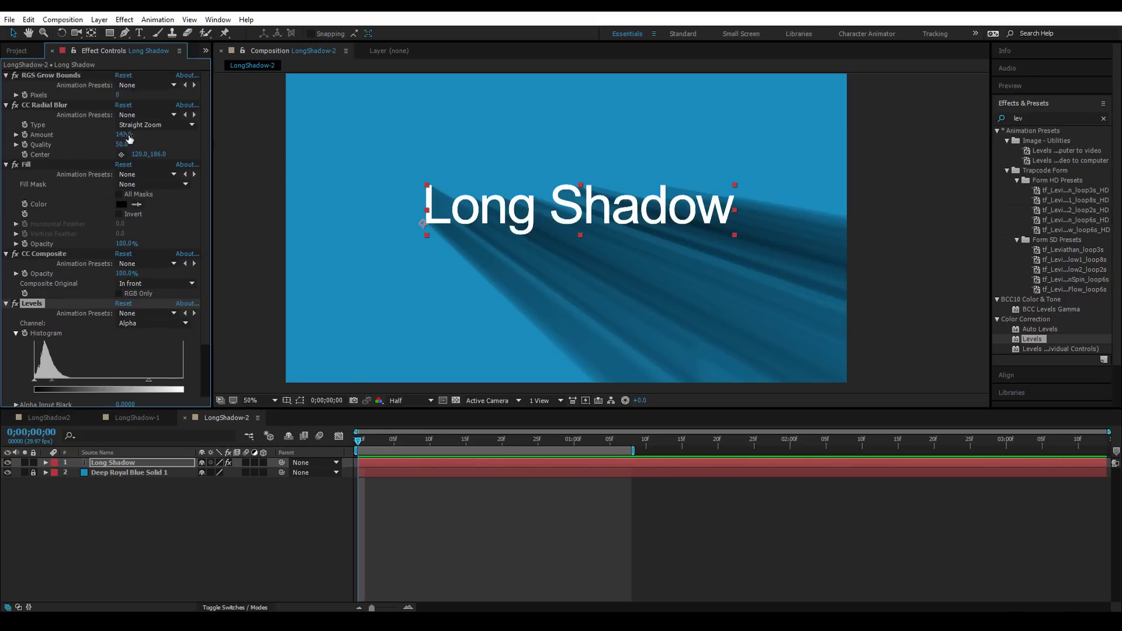
pyautogui.moveTo(129, 139); pyautogui.dragTo(157, 138)
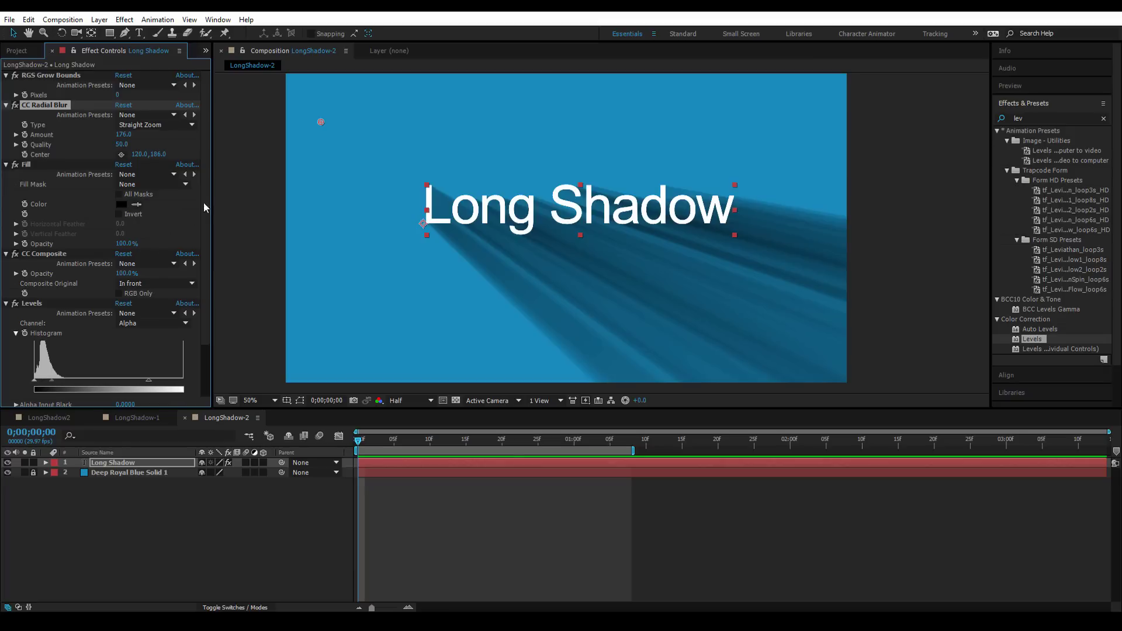
pyautogui.scroll(-5, 199, 234)
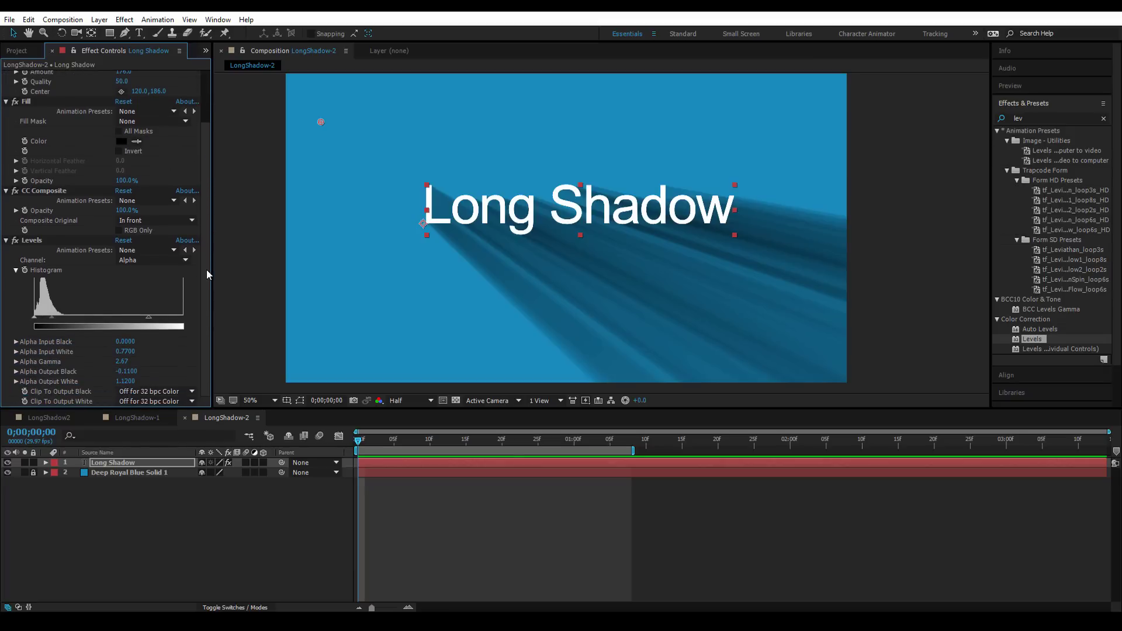
# Step: Move the Levels effect directly below CC Radial Blur and lower its Alpha Input White to about 0.015 for a solid shadow
pyautogui.scroll(5, 41, 304)
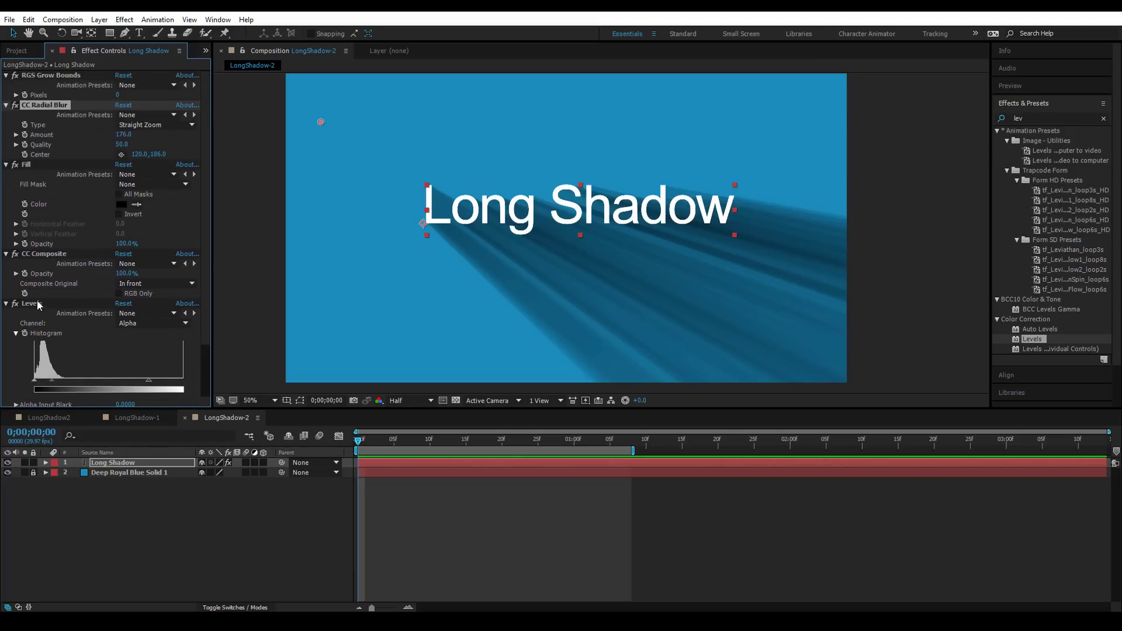
pyautogui.moveTo(38, 304); pyautogui.dragTo(58, 155)
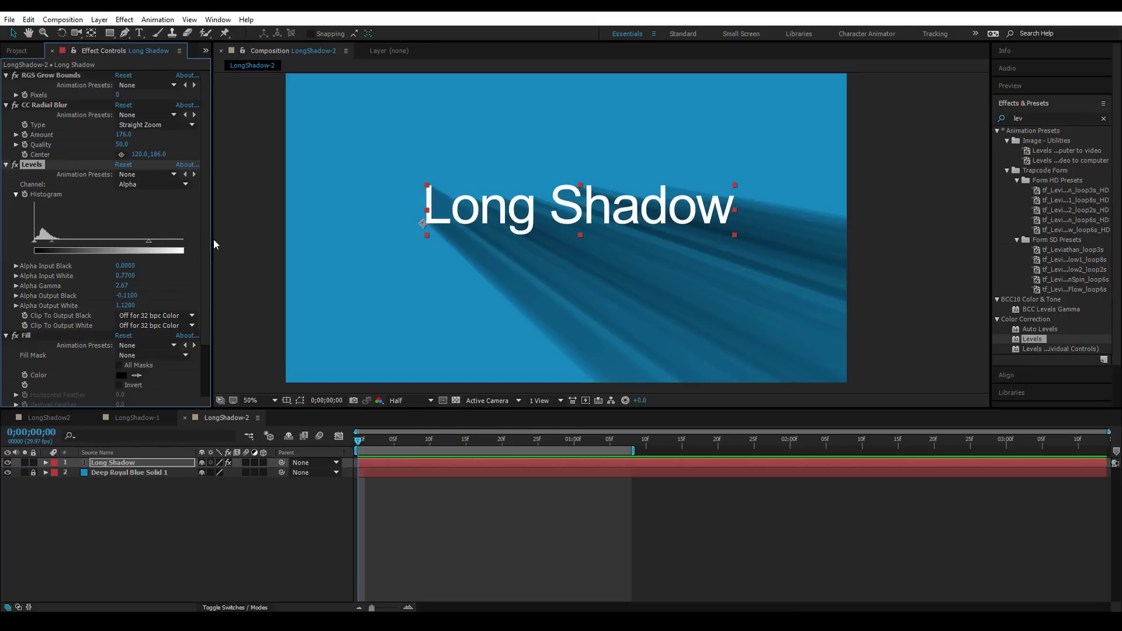
pyautogui.moveTo(214, 244); pyautogui.dragTo(290, 243)
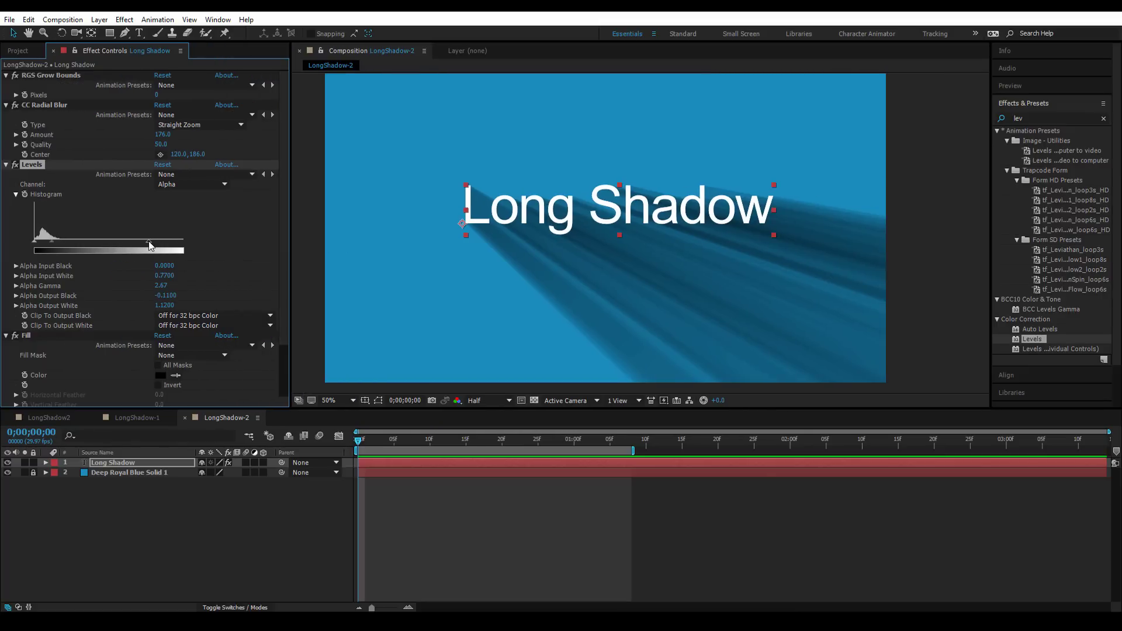
pyautogui.moveTo(151, 245); pyautogui.dragTo(99, 246)
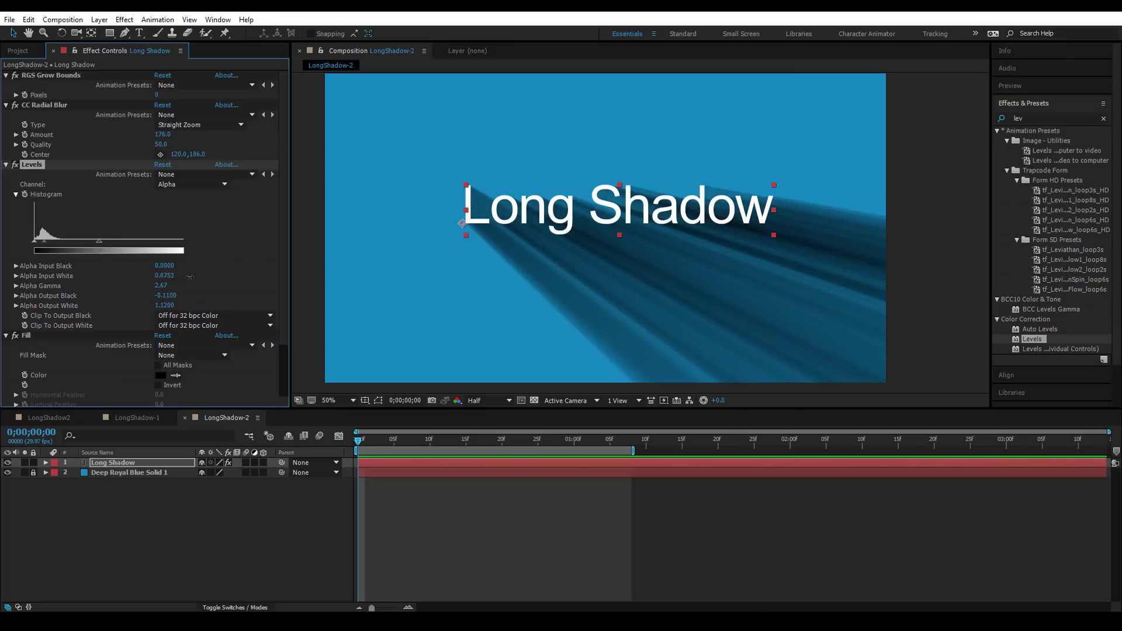
pyautogui.moveTo(189, 277); pyautogui.dragTo(141, 274)
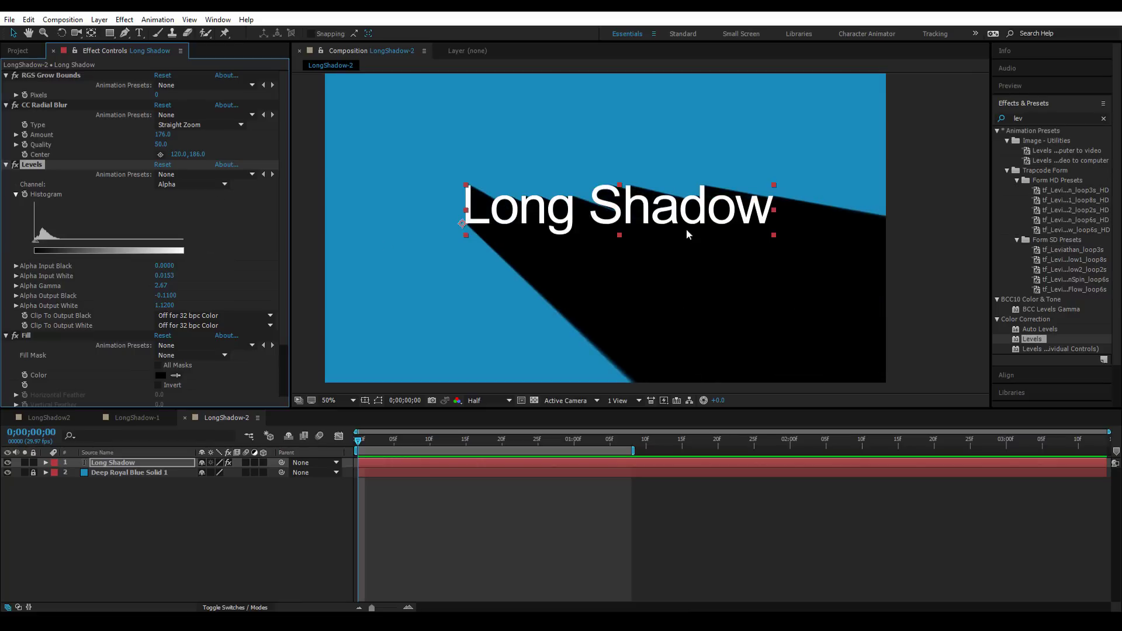
pyautogui.scroll(2, 654, 217)
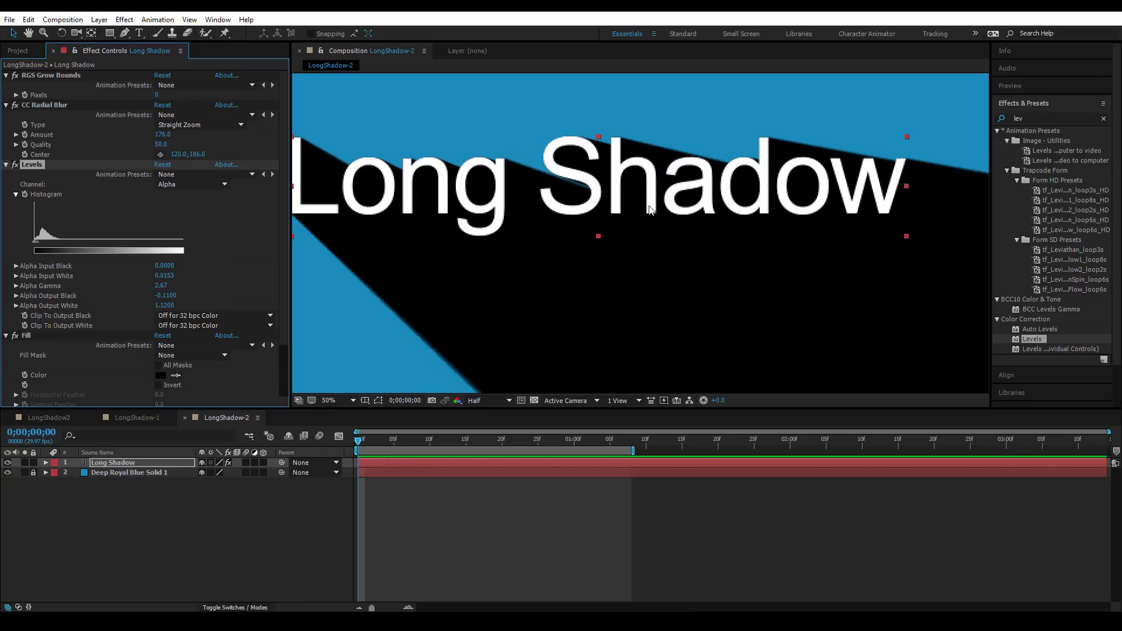
pyautogui.scroll(-2, 648, 209)
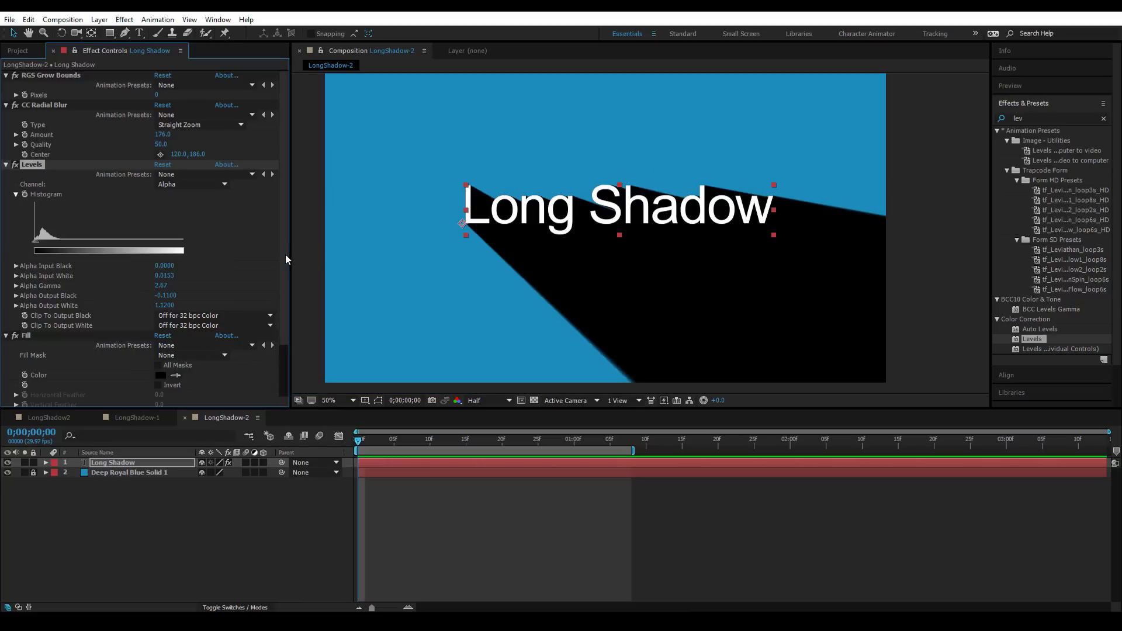
# Step: Lower the title's Fill opacity to 49% and collapse the Levels and Fill settings
pyautogui.scroll(-2, 289, 266)
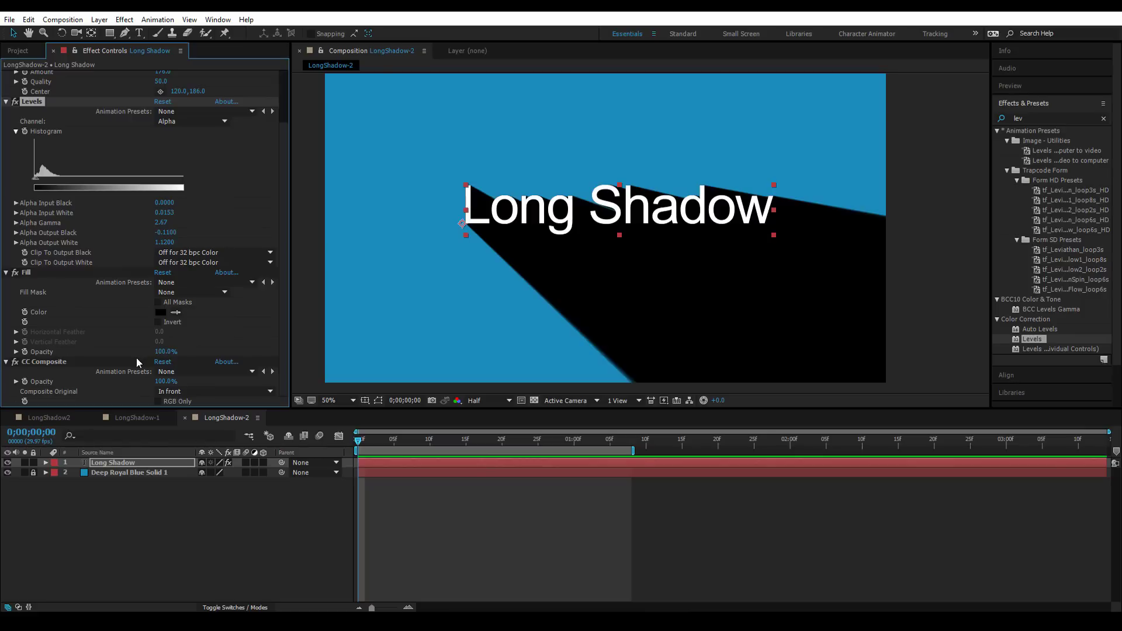
pyautogui.moveTo(166, 351); pyautogui.dragTo(145, 352)
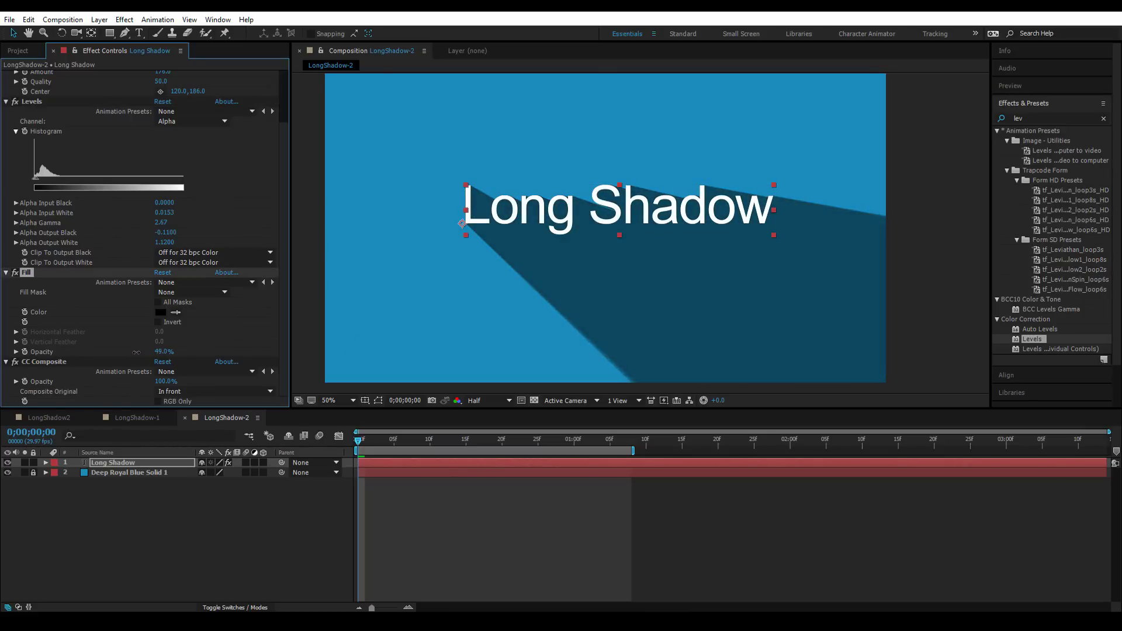
pyautogui.scroll(2, 268, 169)
pyautogui.click(6, 165)
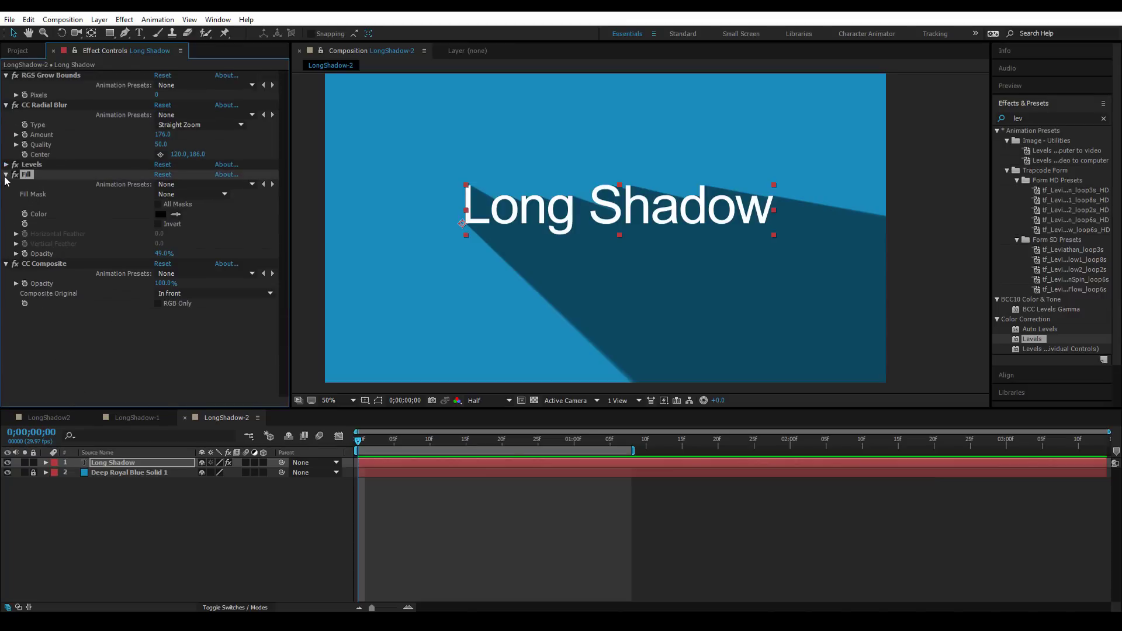
pyautogui.click(6, 175)
# Step: Try the CC Radial Blur center above the title, then place it at about 1818, 112 to cast the shadow the other way
pyautogui.click(79, 116)
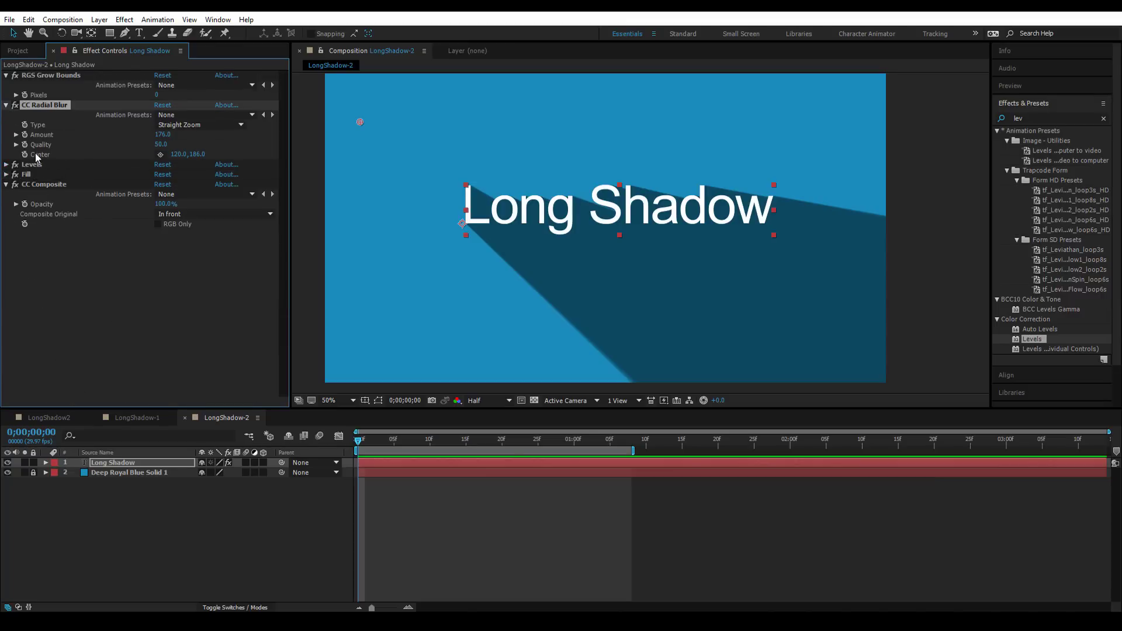
pyautogui.click(160, 154)
pyautogui.click(503, 114)
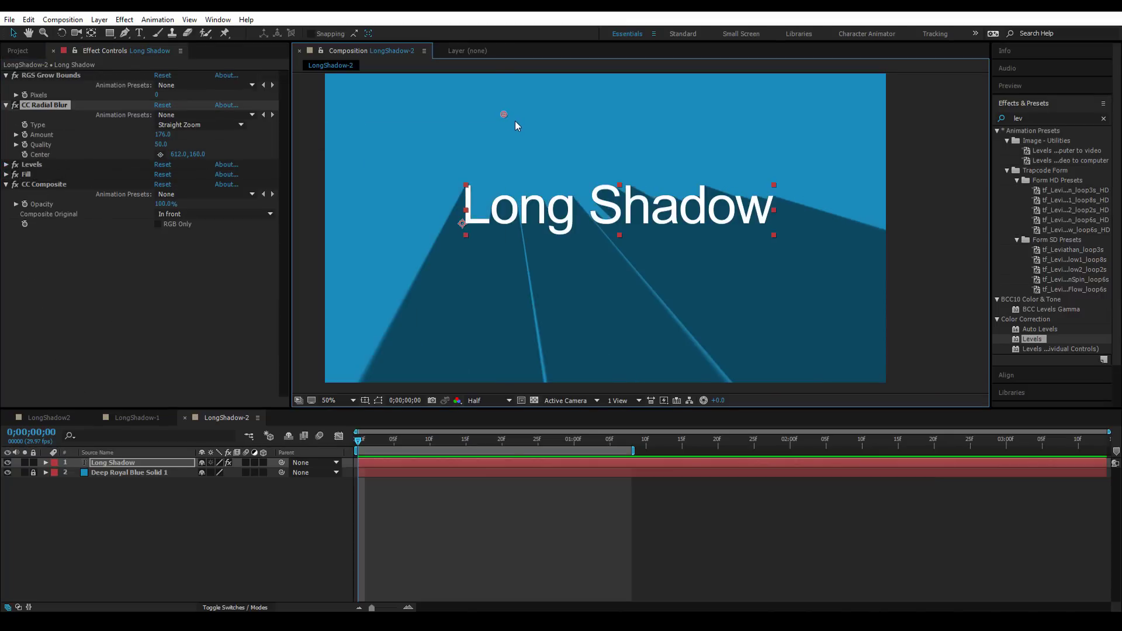
pyautogui.click(528, 112)
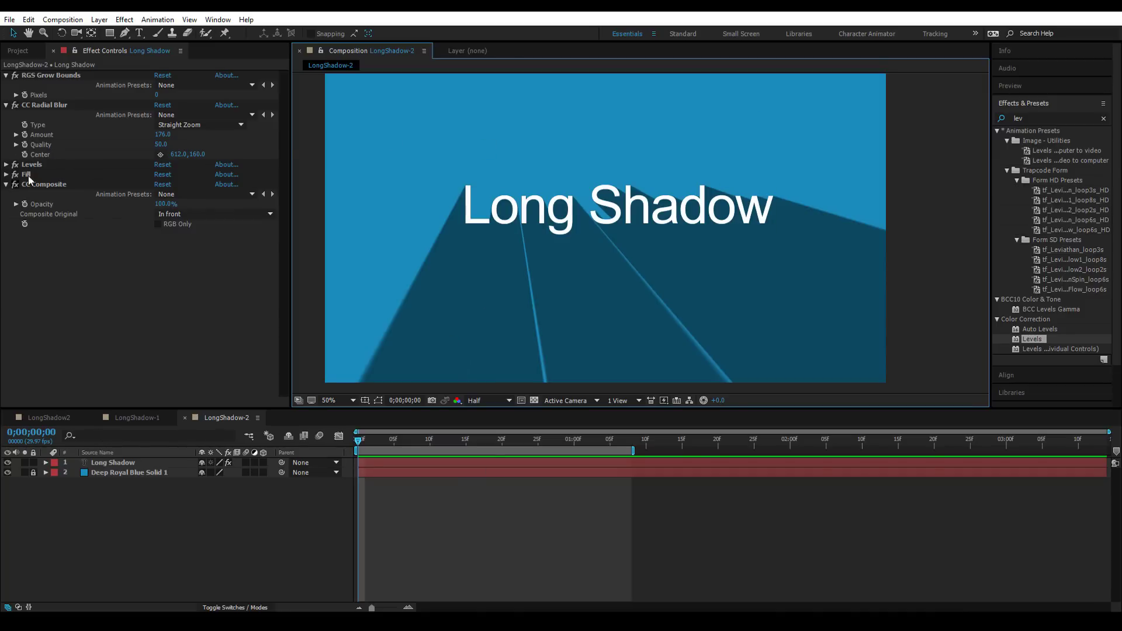
pyautogui.click(160, 154)
pyautogui.click(686, 89)
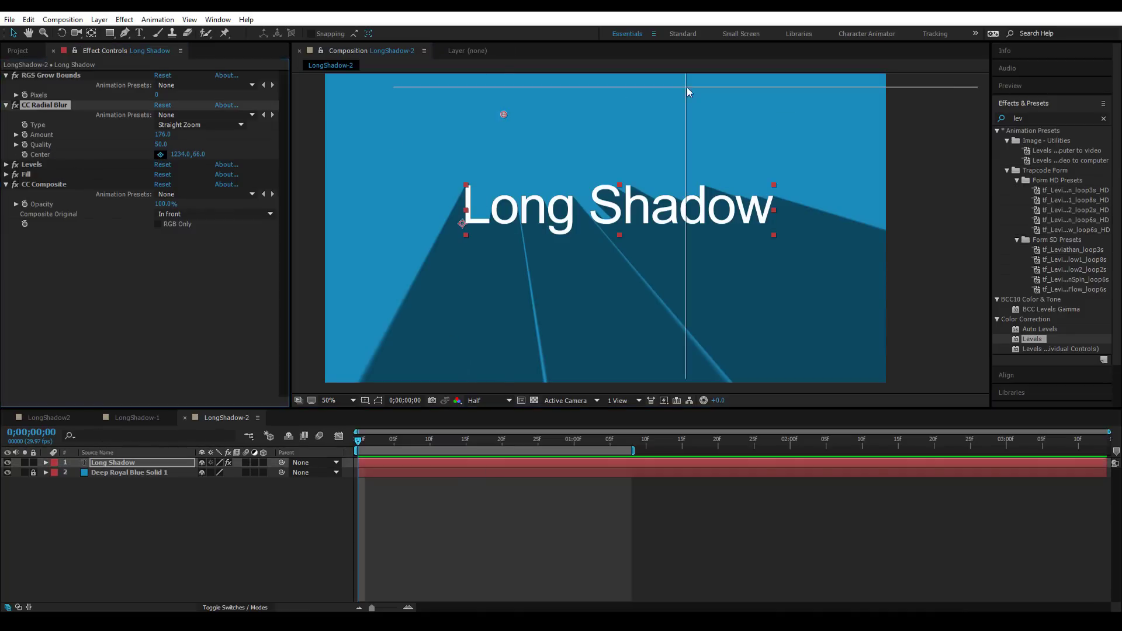
pyautogui.moveTo(684, 88)
pyautogui.mouseDown()
pyautogui.moveTo(924, 100)
pyautogui.moveTo(778, 97)
pyautogui.moveTo(856, 101)
pyautogui.mouseUp()
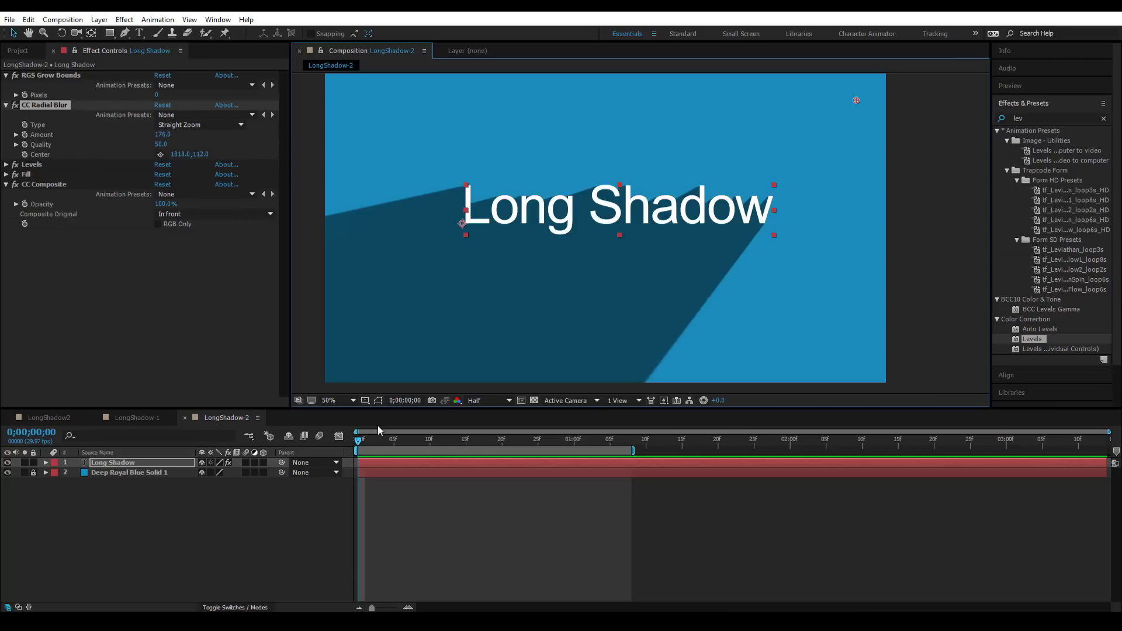
# Step: In the LongShadow-1 composition, move the title's CC Radial Fast Blur center to about 1344, 212
pyautogui.click(150, 417)
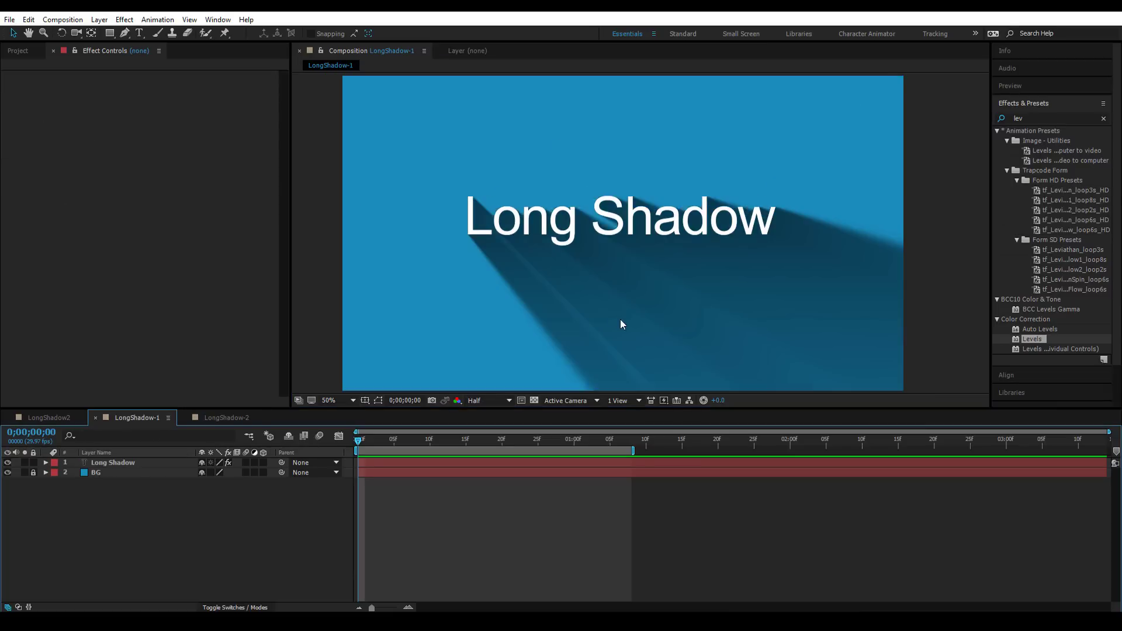
pyautogui.click(125, 463)
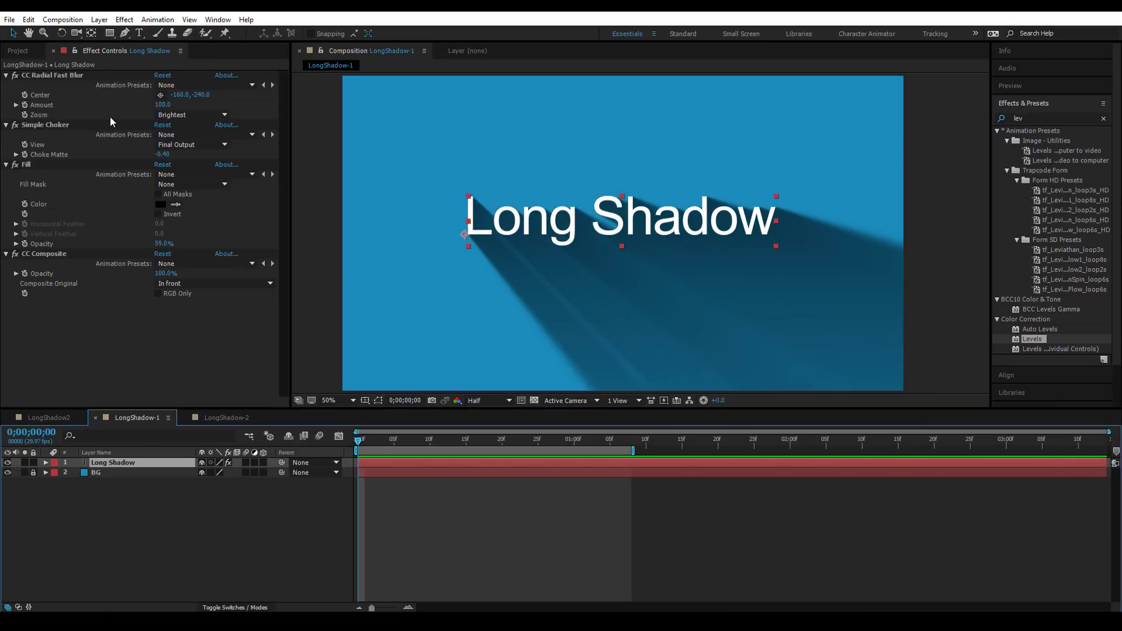
pyautogui.click(49, 76)
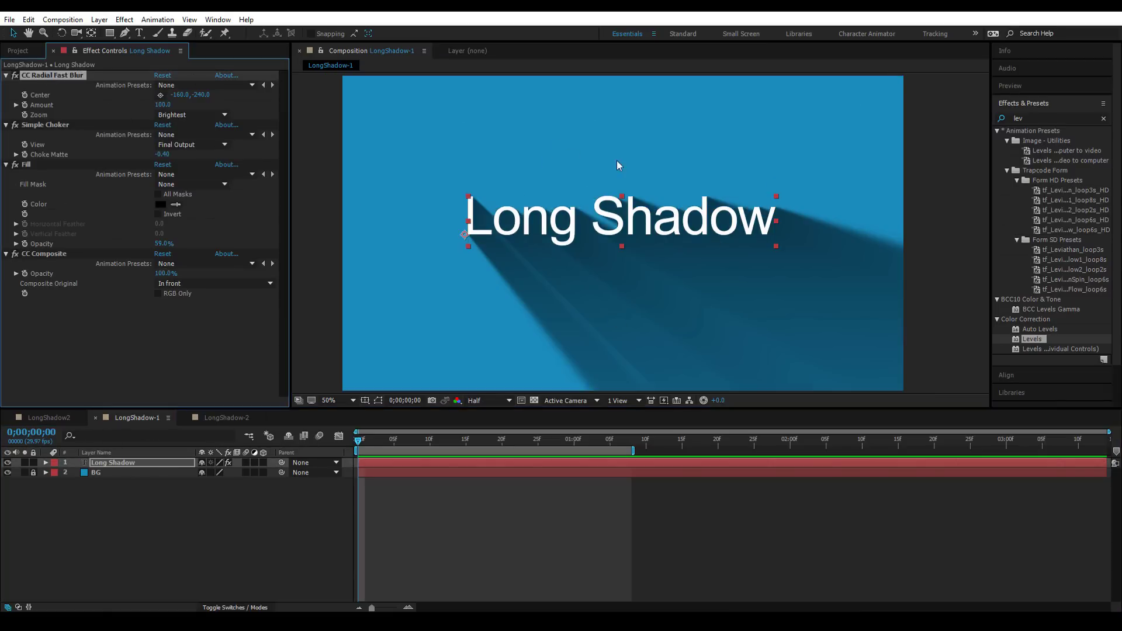
pyautogui.click(647, 134)
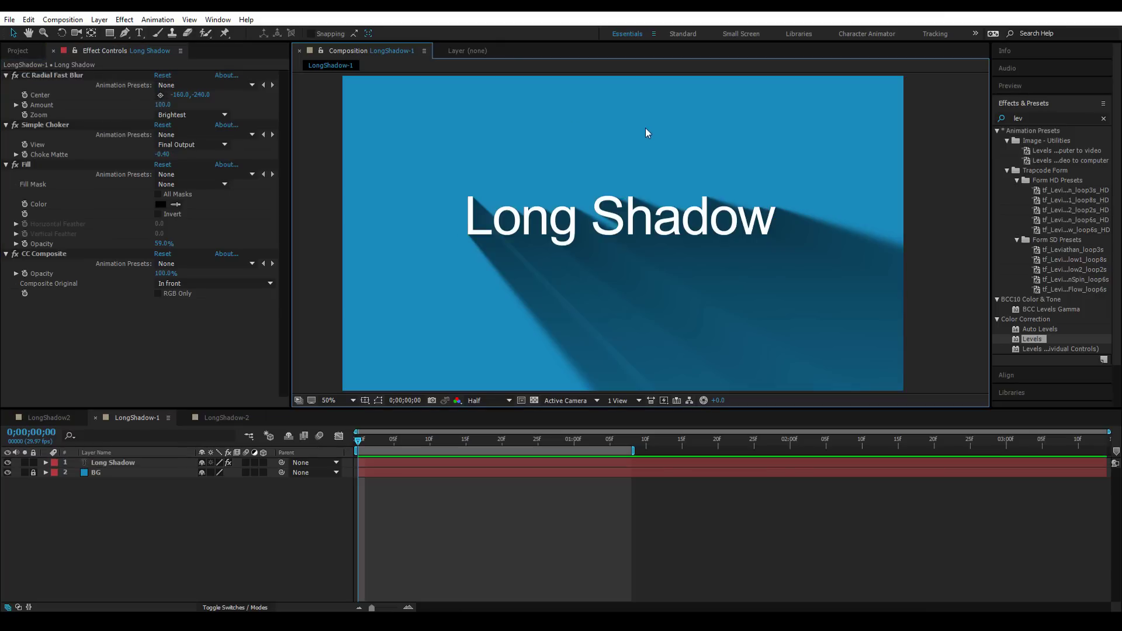
pyautogui.click(160, 94)
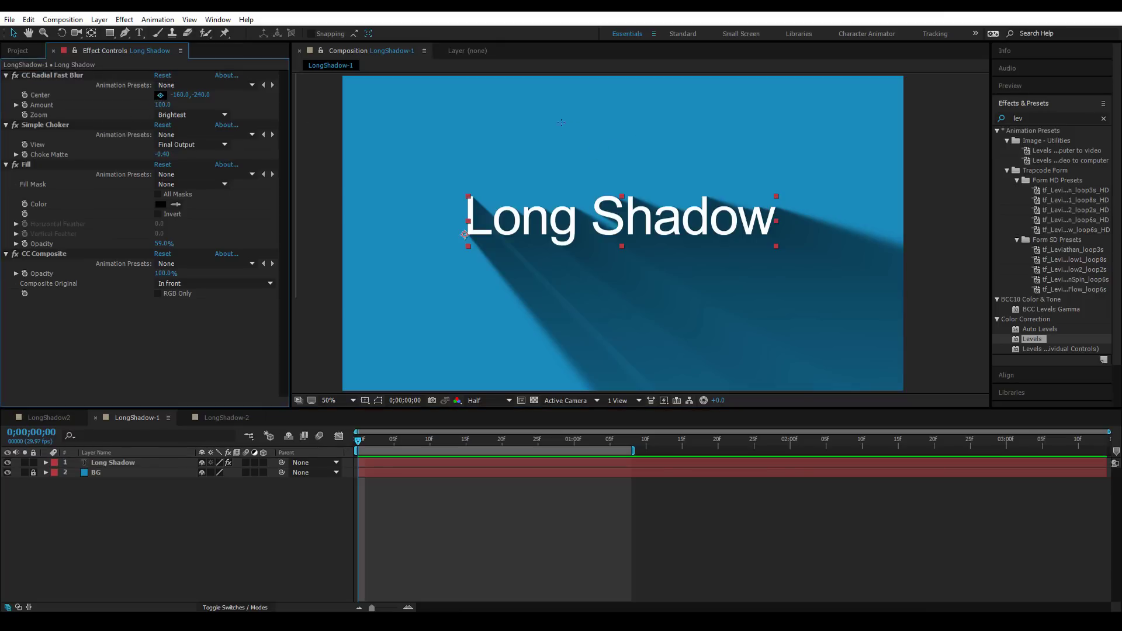
pyautogui.click(585, 122)
pyautogui.moveTo(585, 122)
pyautogui.mouseDown()
pyautogui.moveTo(811, 88)
pyautogui.moveTo(743, 166)
pyautogui.moveTo(735, 137)
pyautogui.mouseUp()
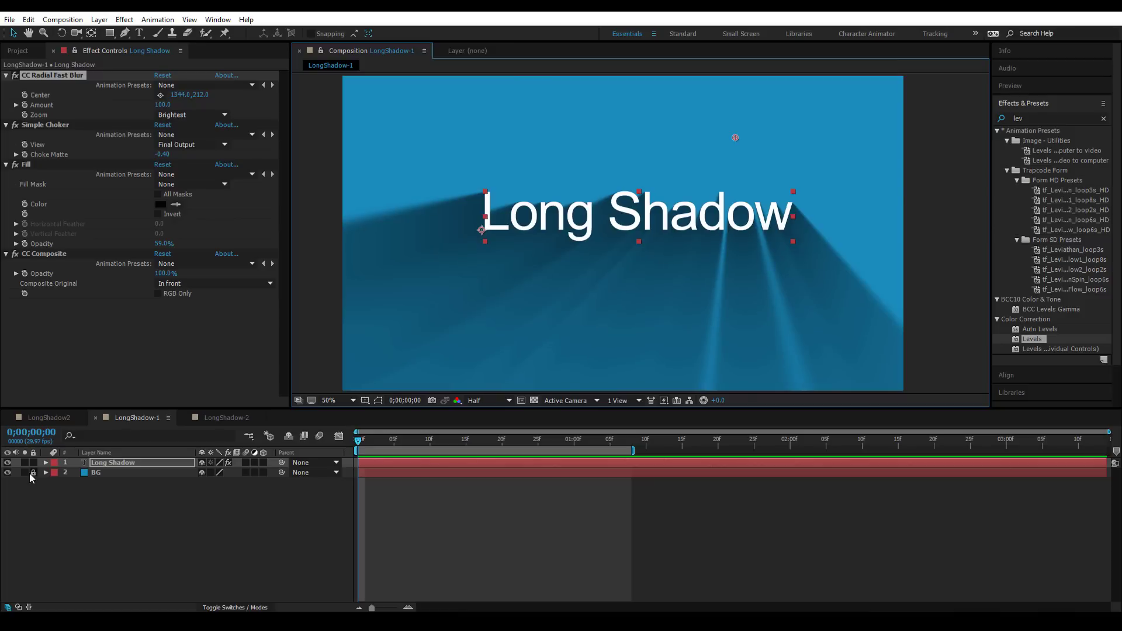
# Step: Open the LongShadow-3 composition from the project's long shadow Fx tutorials folder and briefly preview it
pyautogui.click(59, 418)
pyautogui.click(17, 51)
pyautogui.click(52, 189)
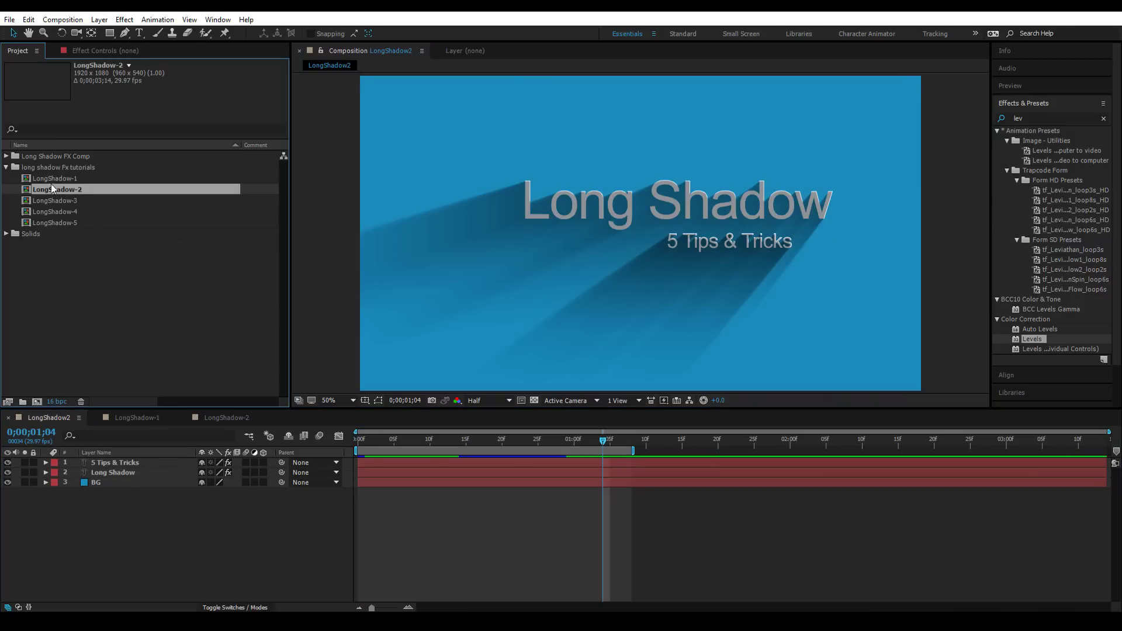
pyautogui.doubleClick(106, 201)
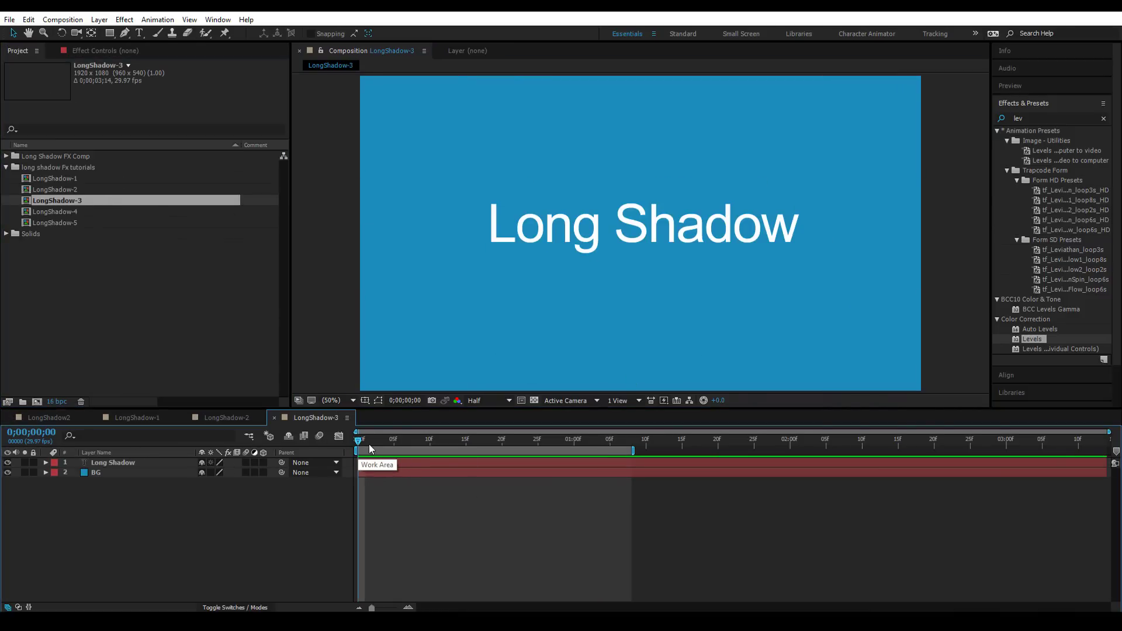
pyautogui.press('space')
# Step: Create shapes from the Long Shadow text layer in LongShadow-3
pyautogui.click(131, 462)
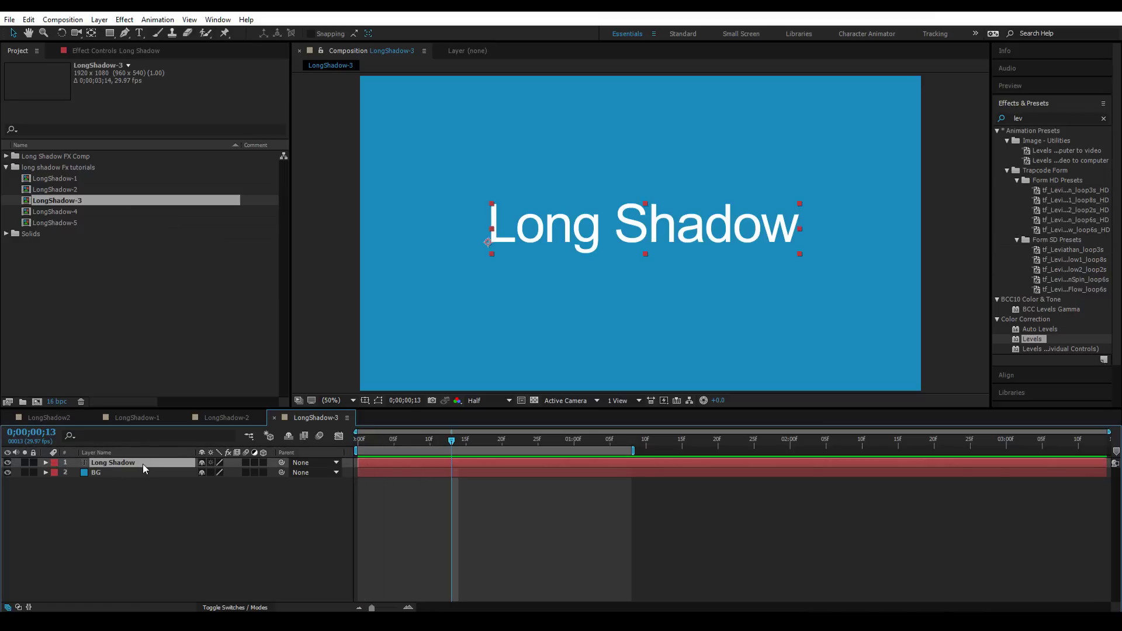
pyautogui.rightClick(143, 463)
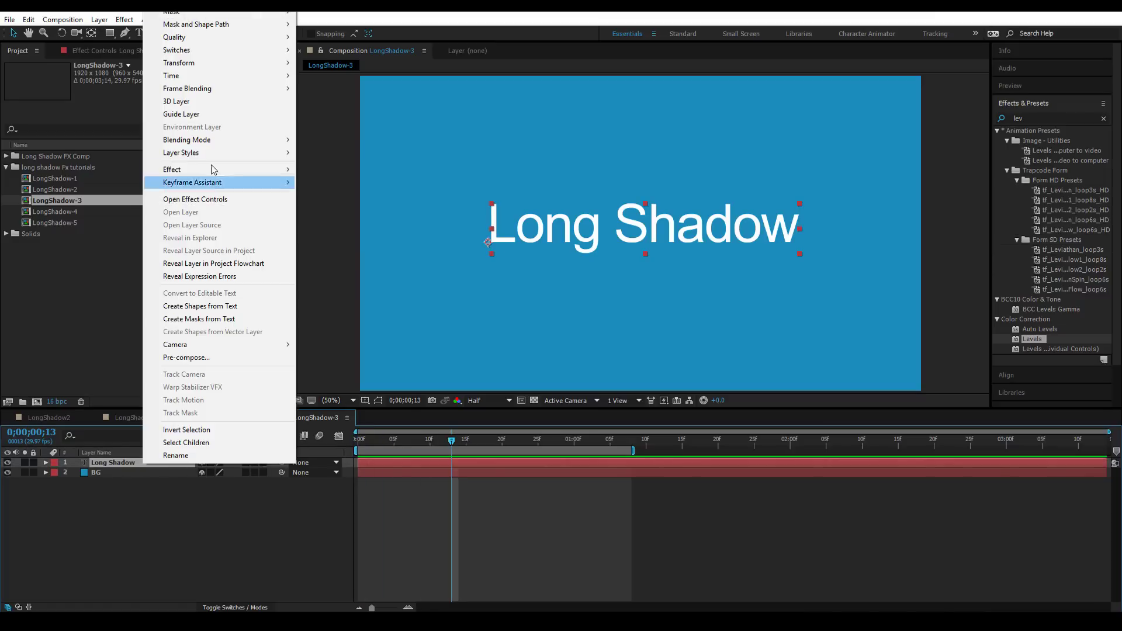
pyautogui.click(190, 306)
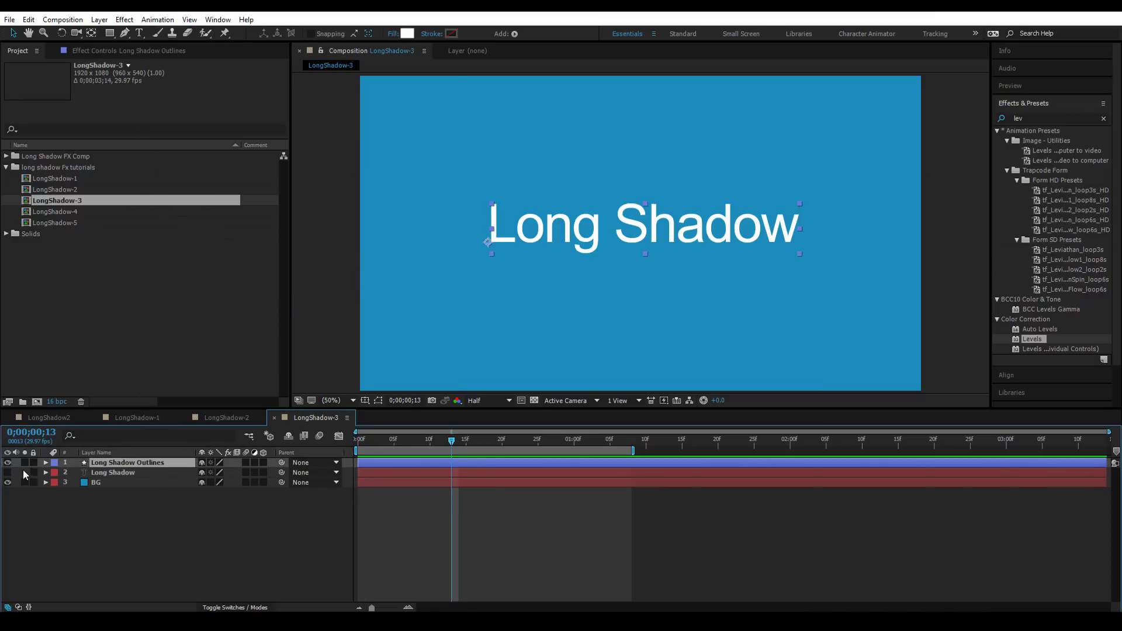
# Step: Add a Repeater to the contents of the Long Shadow outlines layer and raise its Copies to 1313
pyautogui.click(46, 463)
pyautogui.click(269, 472)
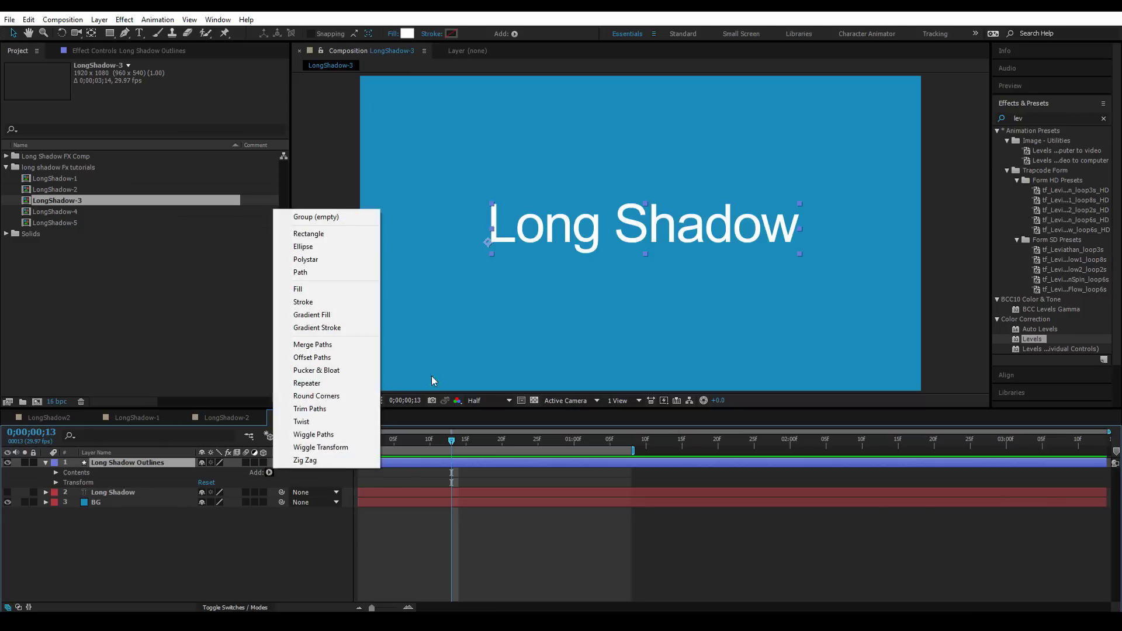
pyautogui.click(57, 472)
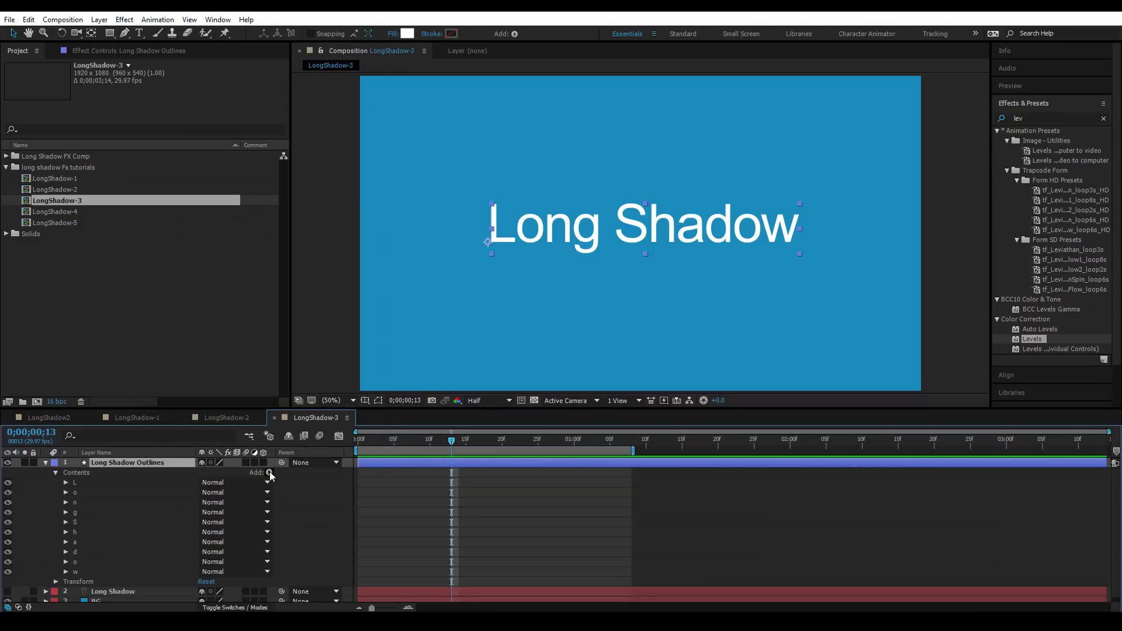
pyautogui.click(268, 472)
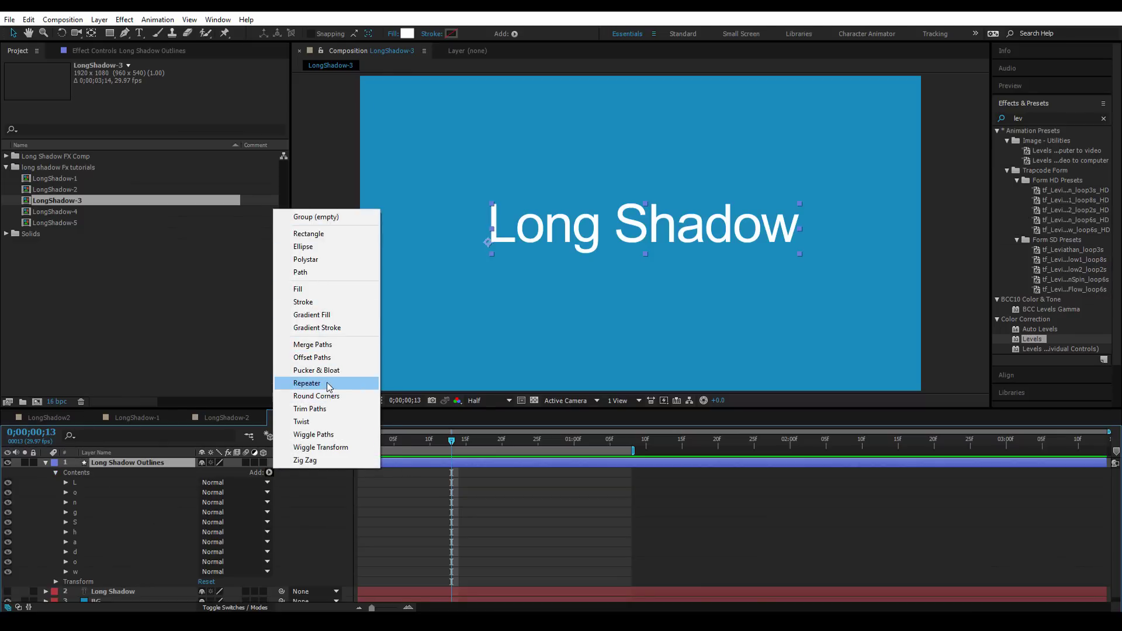
pyautogui.click(326, 383)
pyautogui.click(66, 582)
pyautogui.scroll(-3, 121, 518)
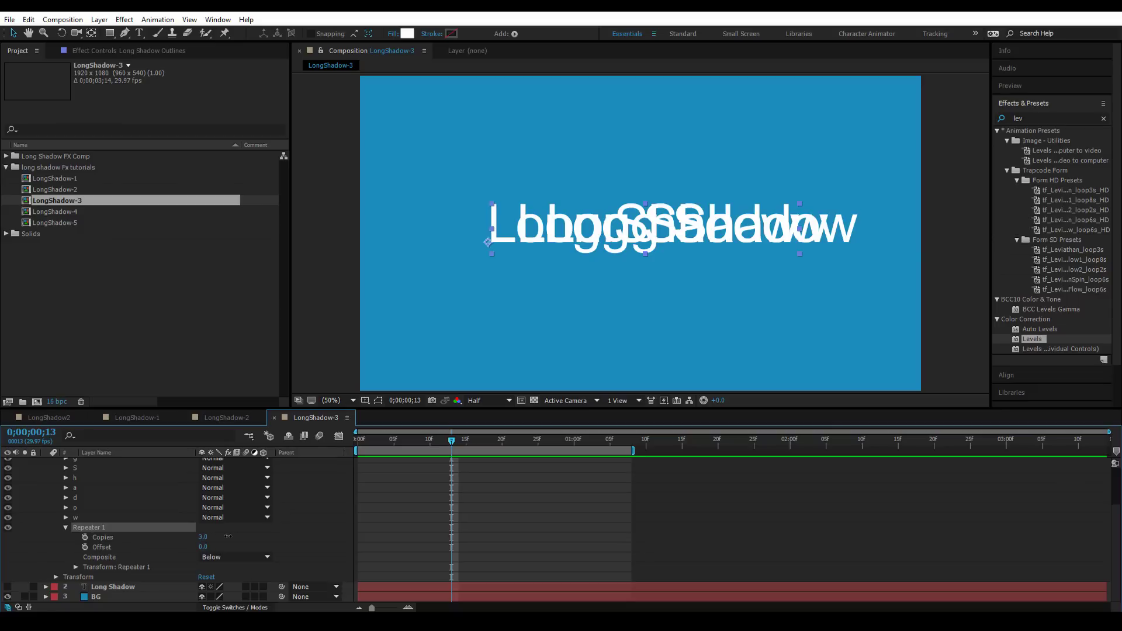
pyautogui.moveTo(206, 536); pyautogui.dragTo(276, 537)
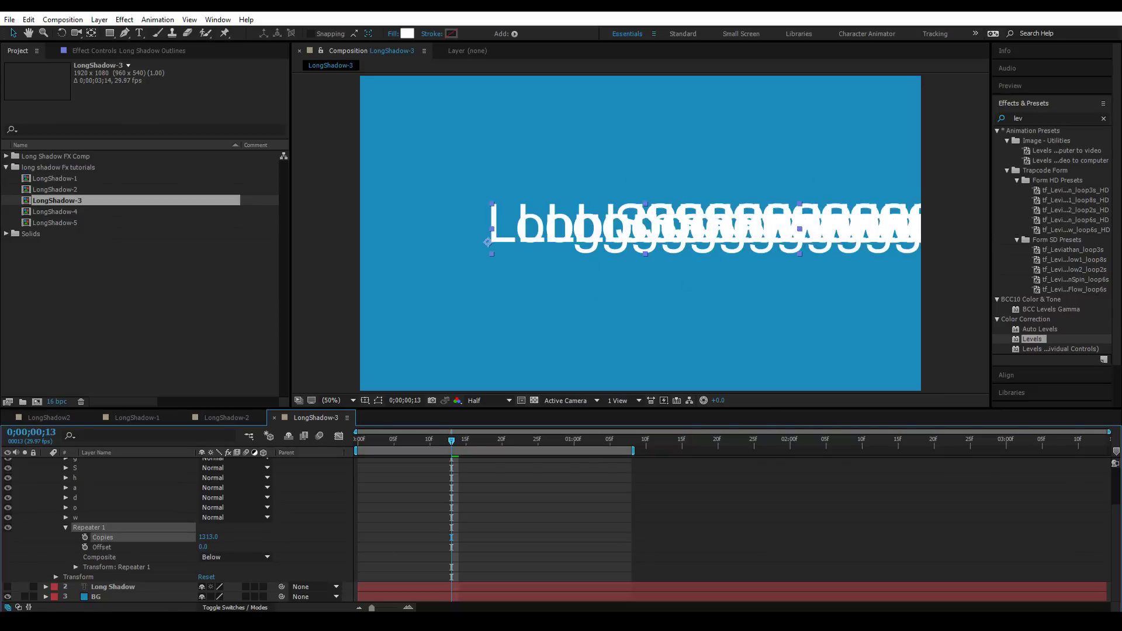
# Step: Set the Repeater's transform Position to 1.0, -1.0 and inspect the extruded letters up close
pyautogui.scroll(-2, 115, 553)
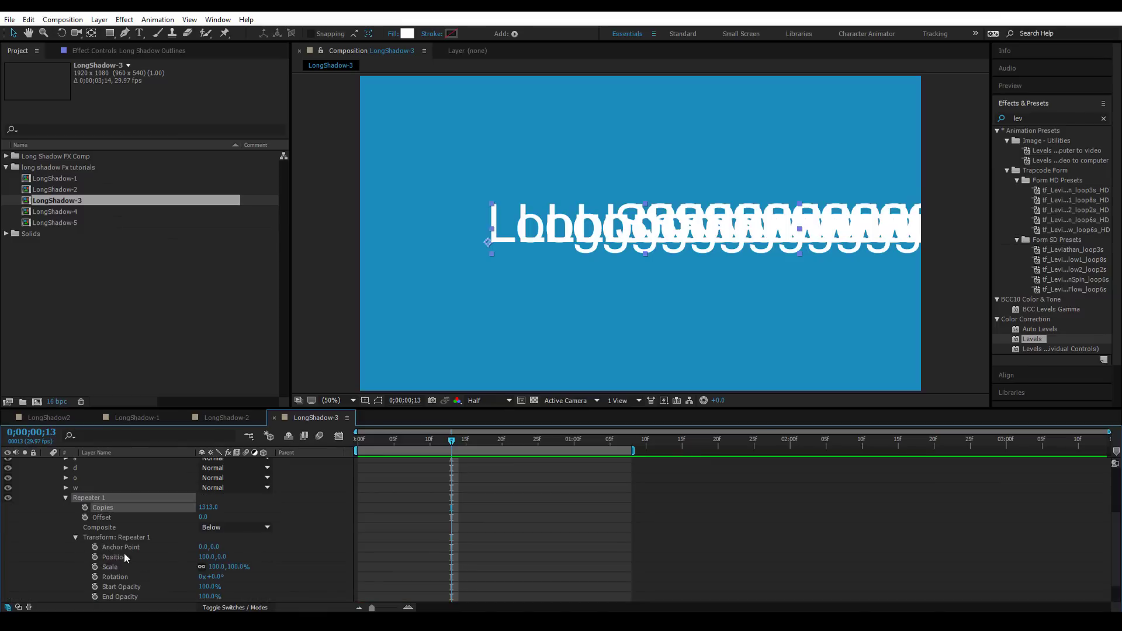
pyautogui.click(210, 557)
pyautogui.press('Tab')
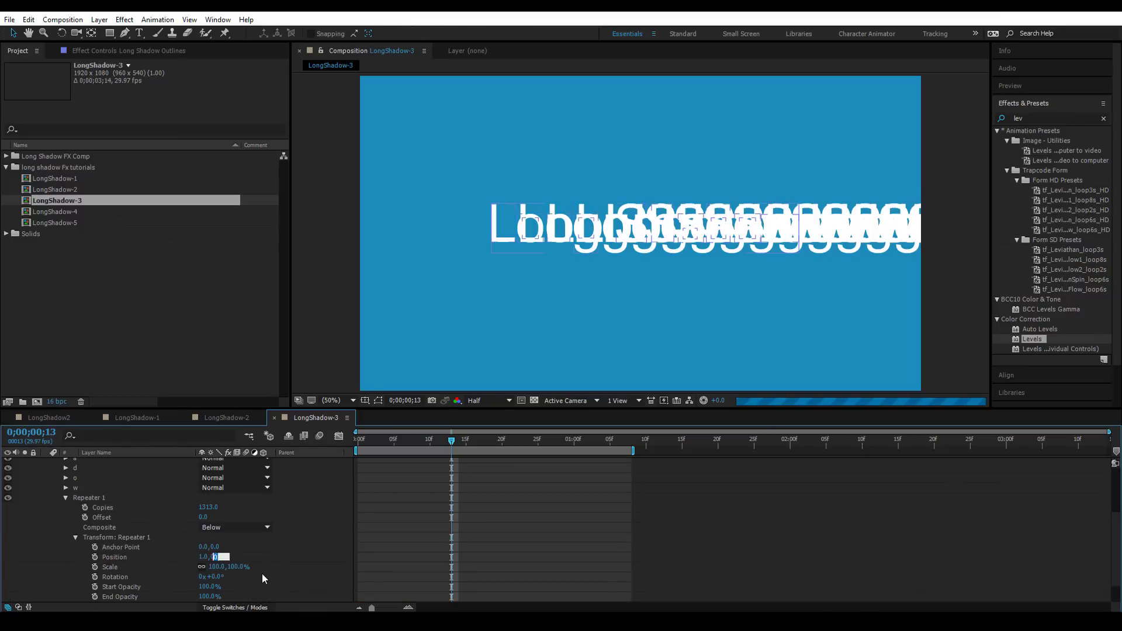
pyautogui.write('-1.')
pyautogui.click(705, 198)
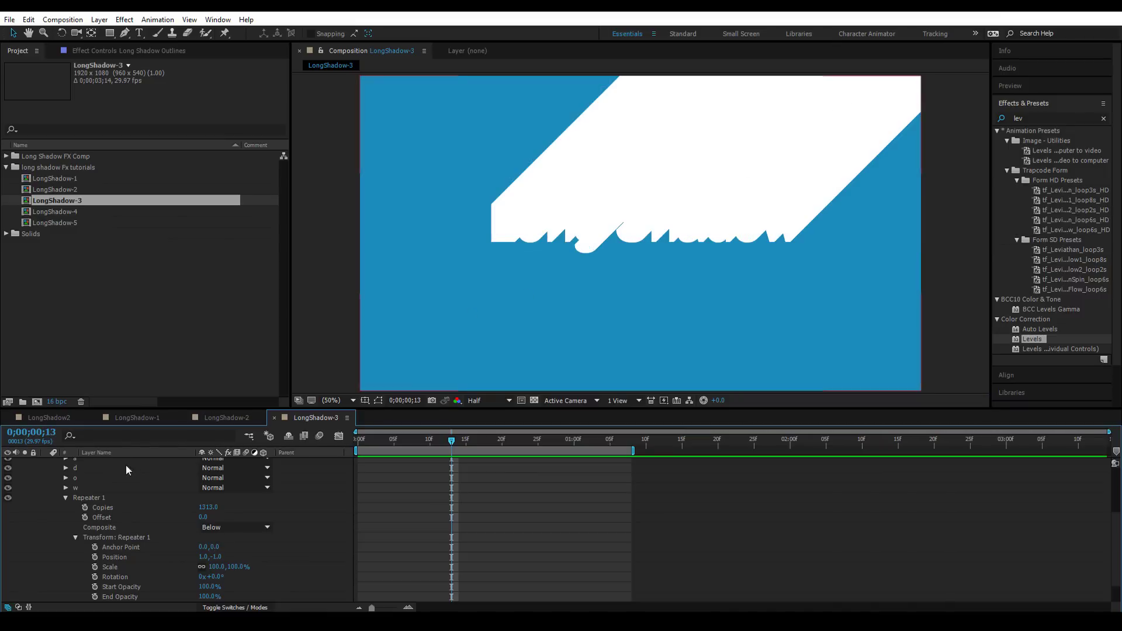
pyautogui.scroll(4, 663, 215)
pyautogui.click(449, 239)
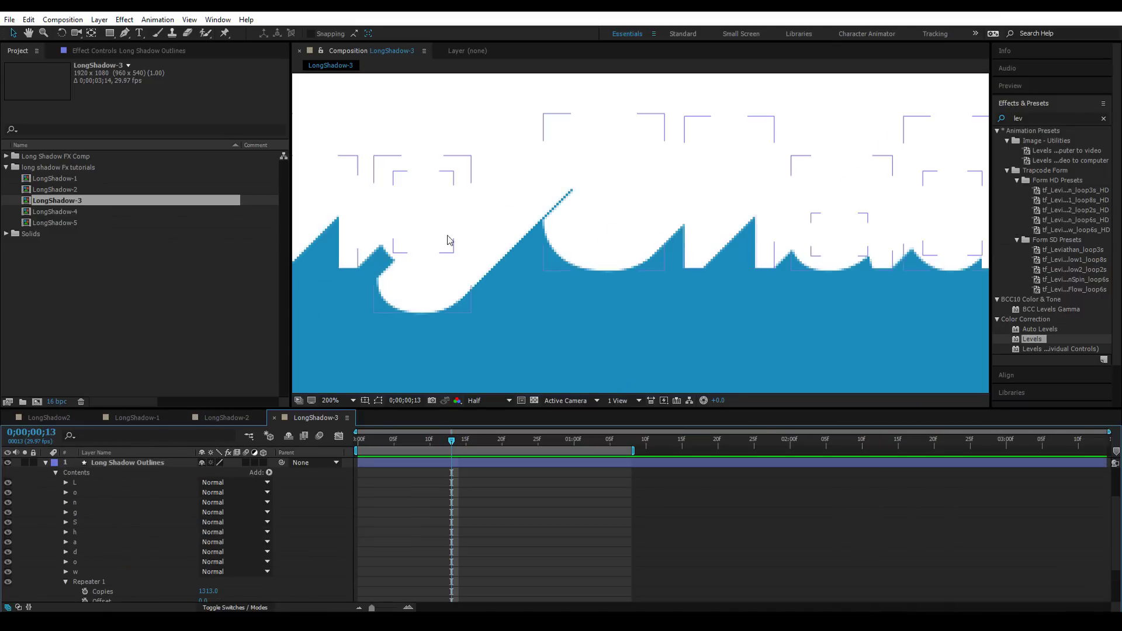
# Step: Set the fill colour of the Long Shadow Outlines layer to black (000000)
pyautogui.scroll(-4, 569, 268)
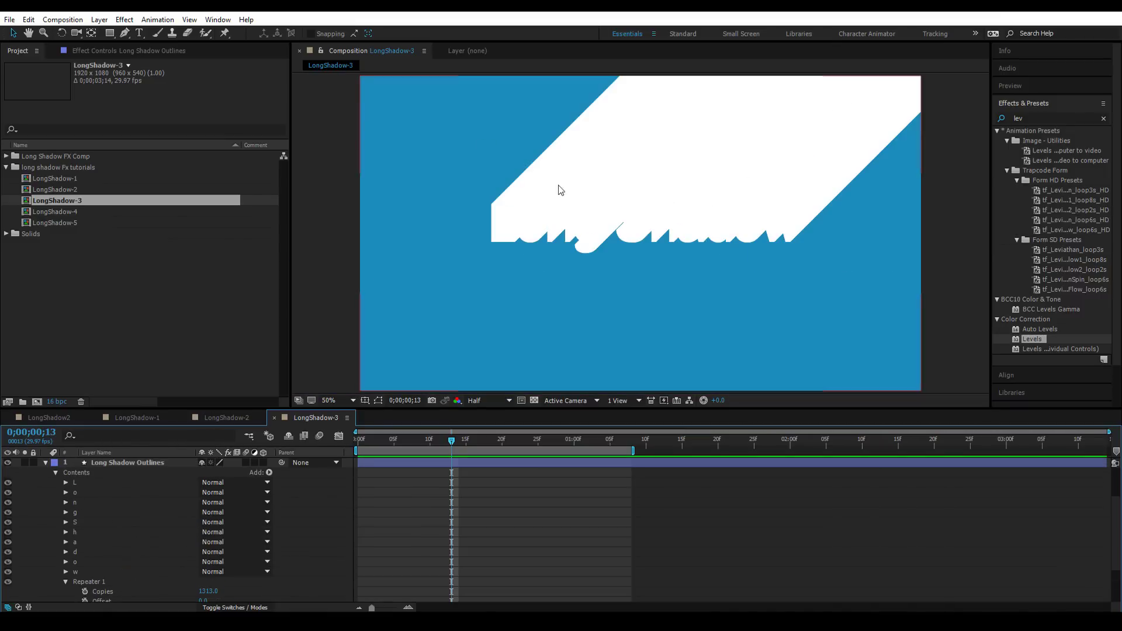
pyautogui.click(128, 463)
pyautogui.click(407, 34)
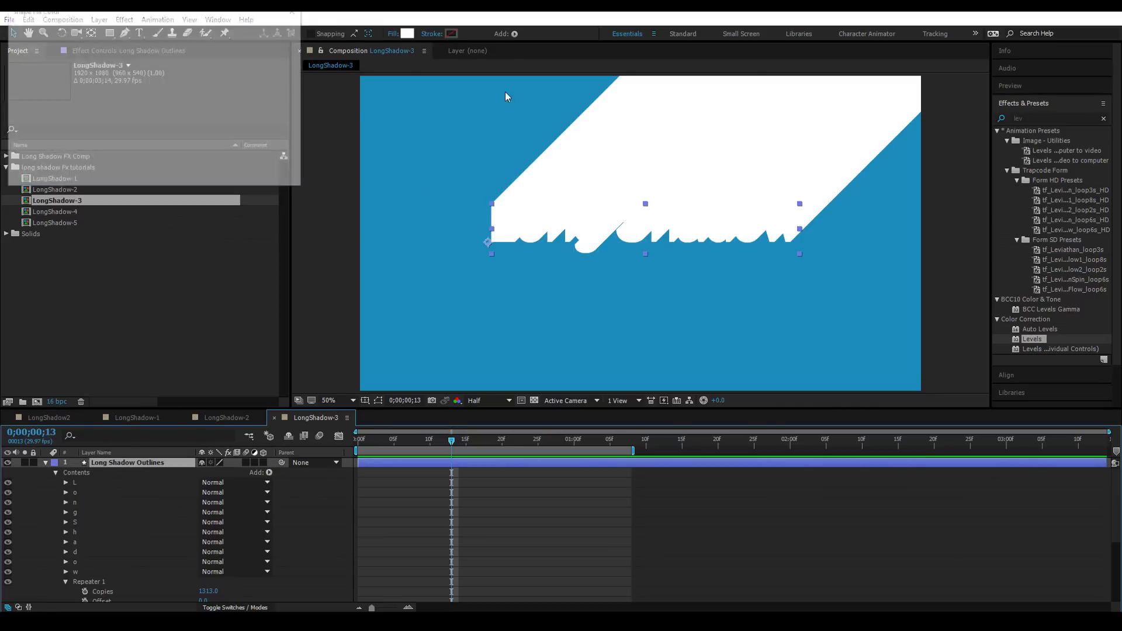
pyautogui.moveTo(98, 163); pyautogui.dragTo(18, 177)
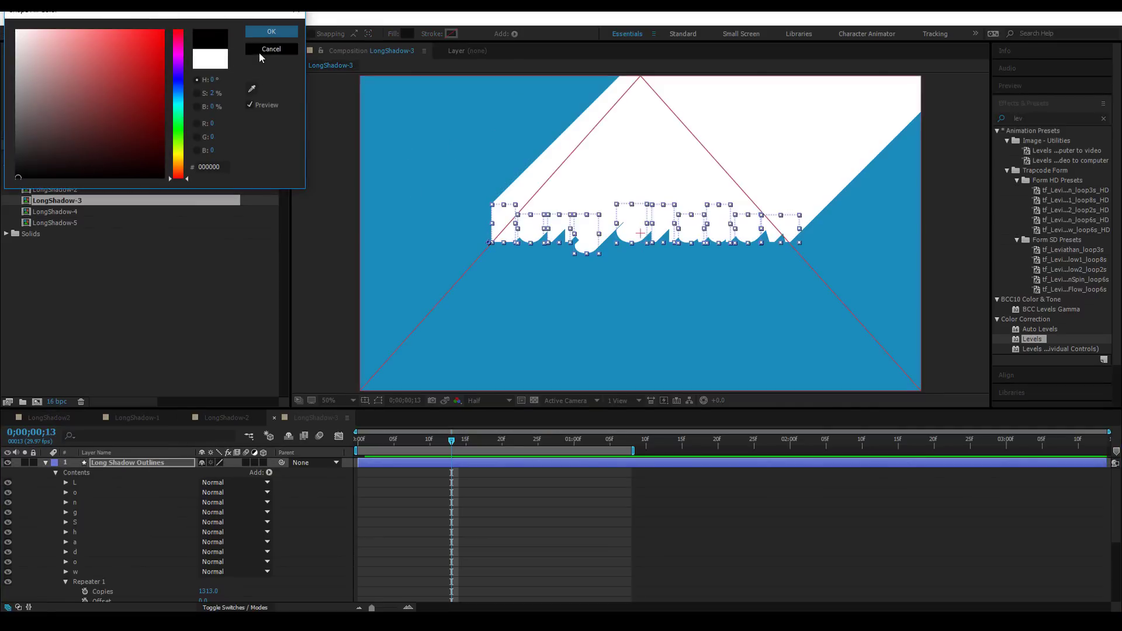
pyautogui.click(272, 31)
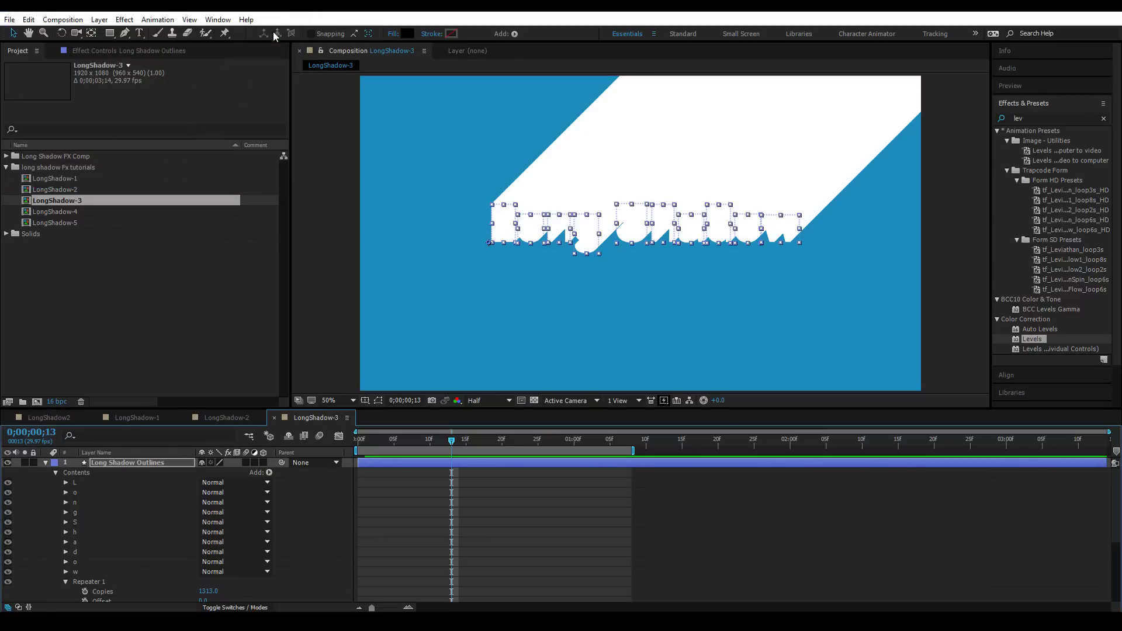
# Step: Make the Long Shadow text layer visible and move it above the Long Shadow Outlines layer
pyautogui.click(47, 462)
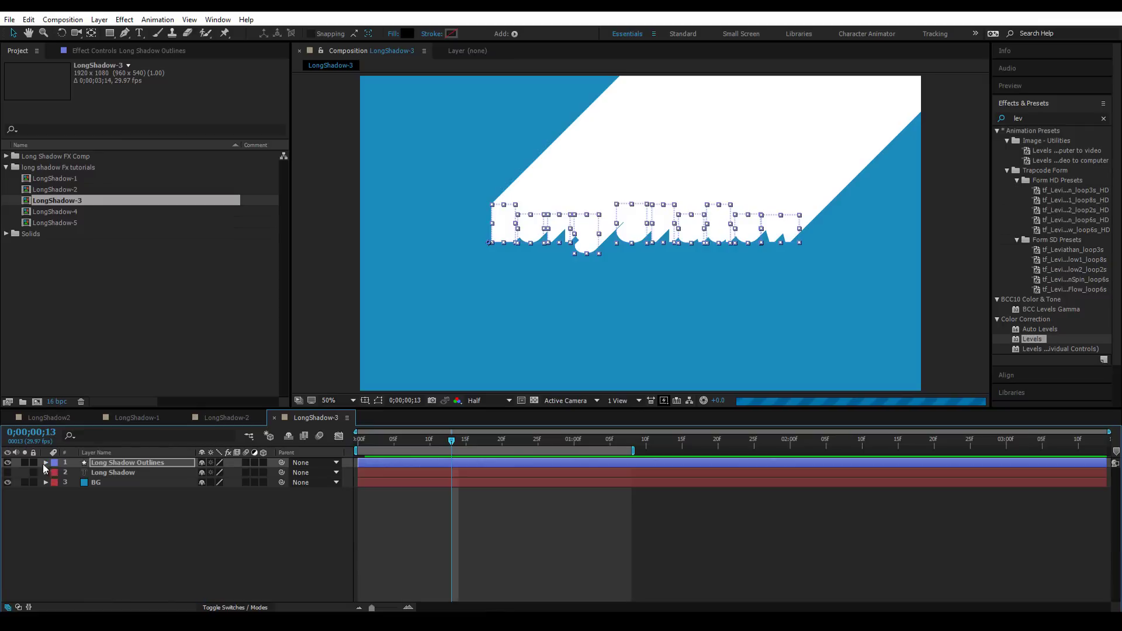
pyautogui.click(117, 472)
pyautogui.click(7, 472)
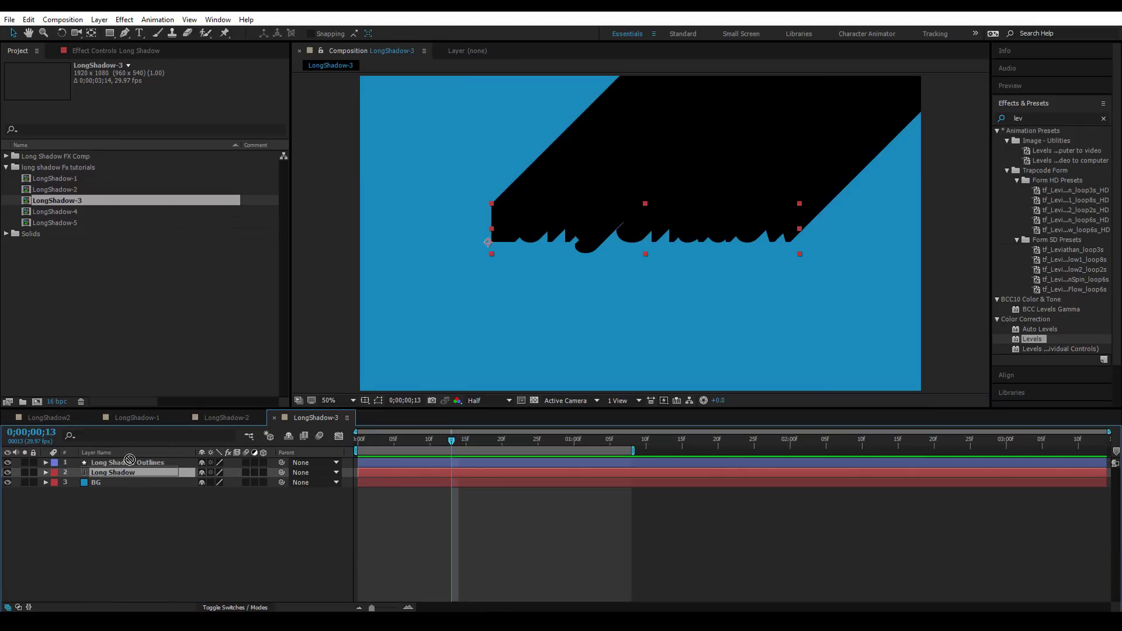
pyautogui.moveTo(130, 460); pyautogui.dragTo(134, 459)
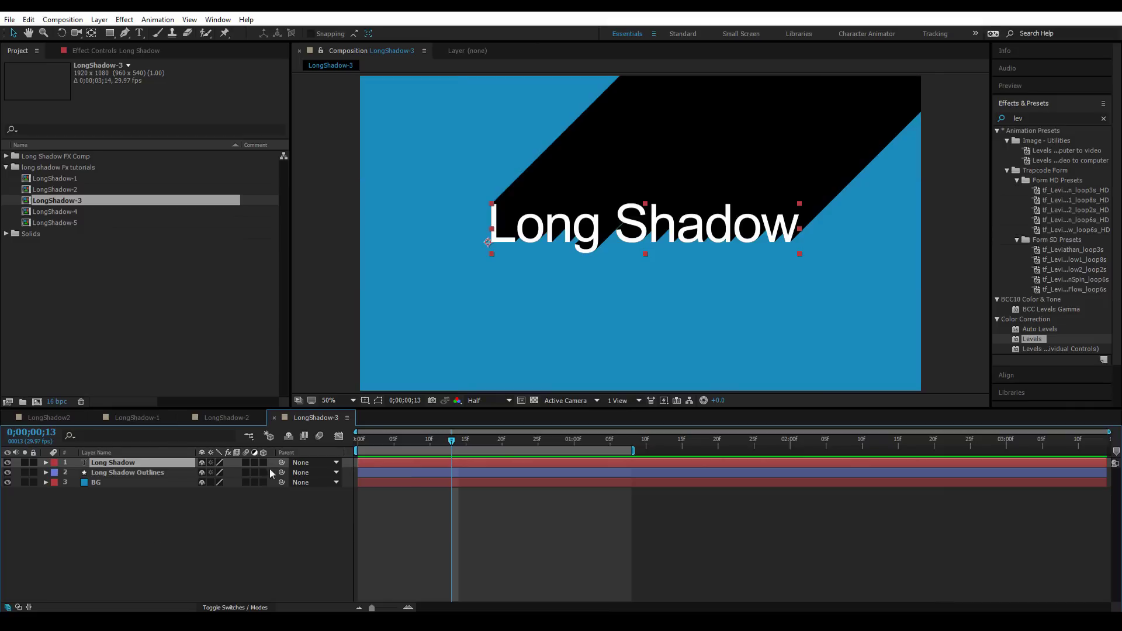
# Step: Lower the opacity of the Long Shadow Outlines layer to 50%
pyautogui.click(129, 470)
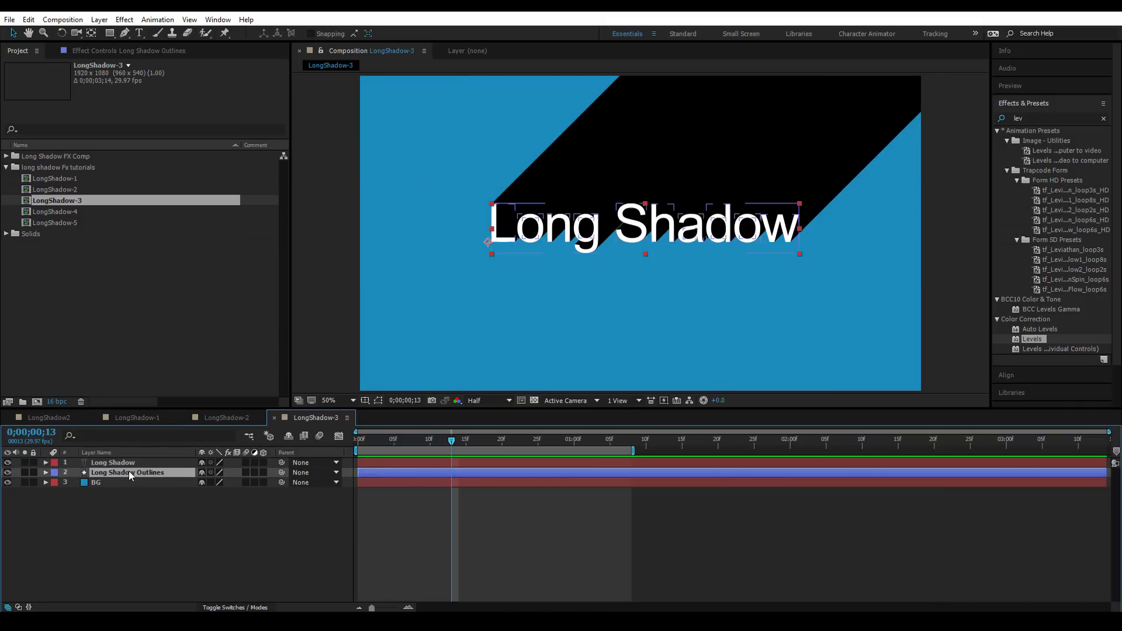
pyautogui.press('t')
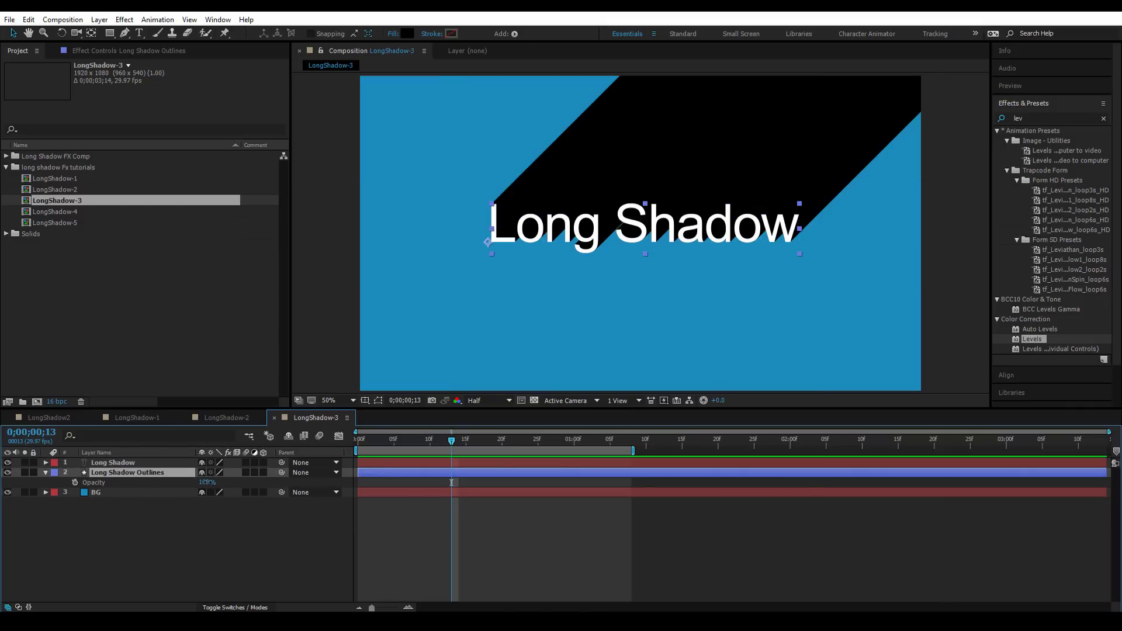
pyautogui.moveTo(207, 482); pyautogui.dragTo(193, 484)
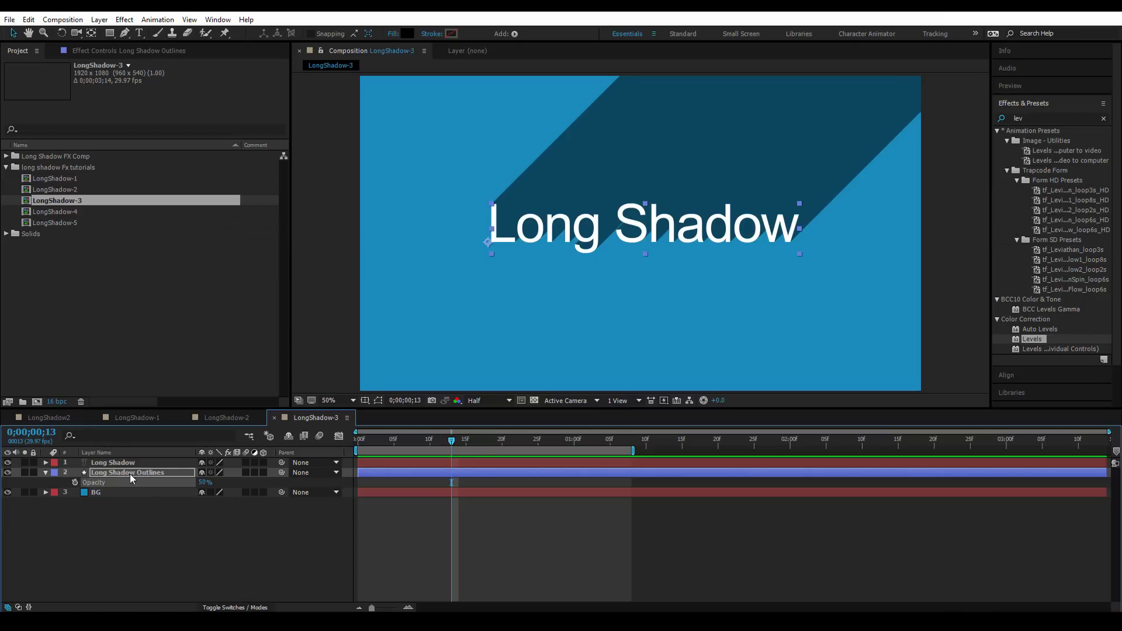
pyautogui.click(630, 525)
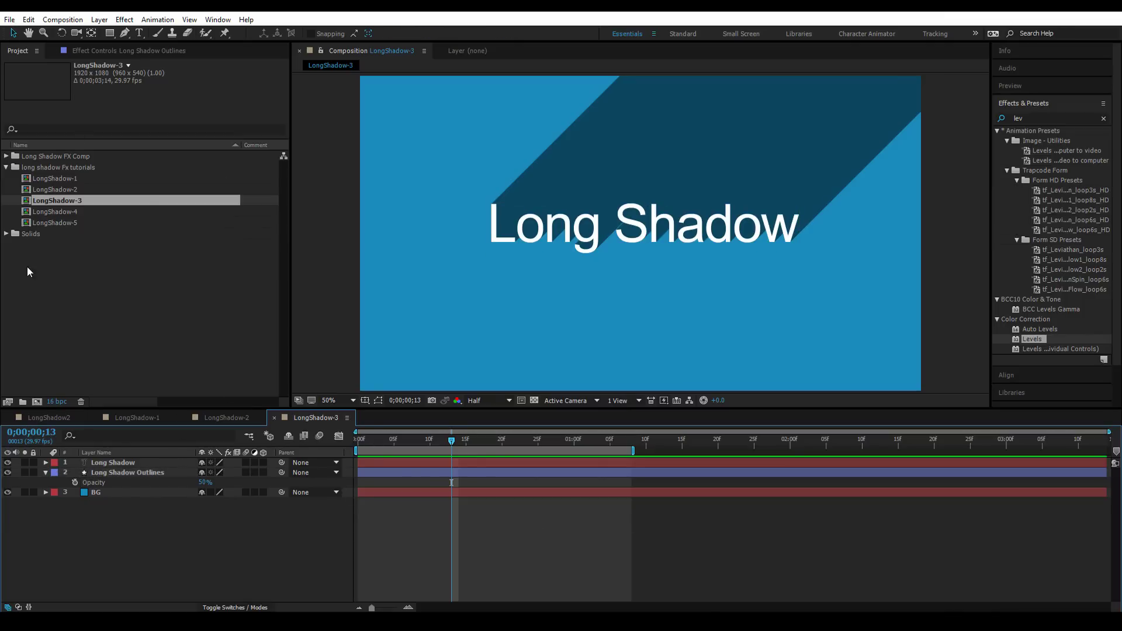
# Step: Open the LongShadow-4 composition and apply the Transform effect to its Long Shadow text layer
pyautogui.click(93, 212)
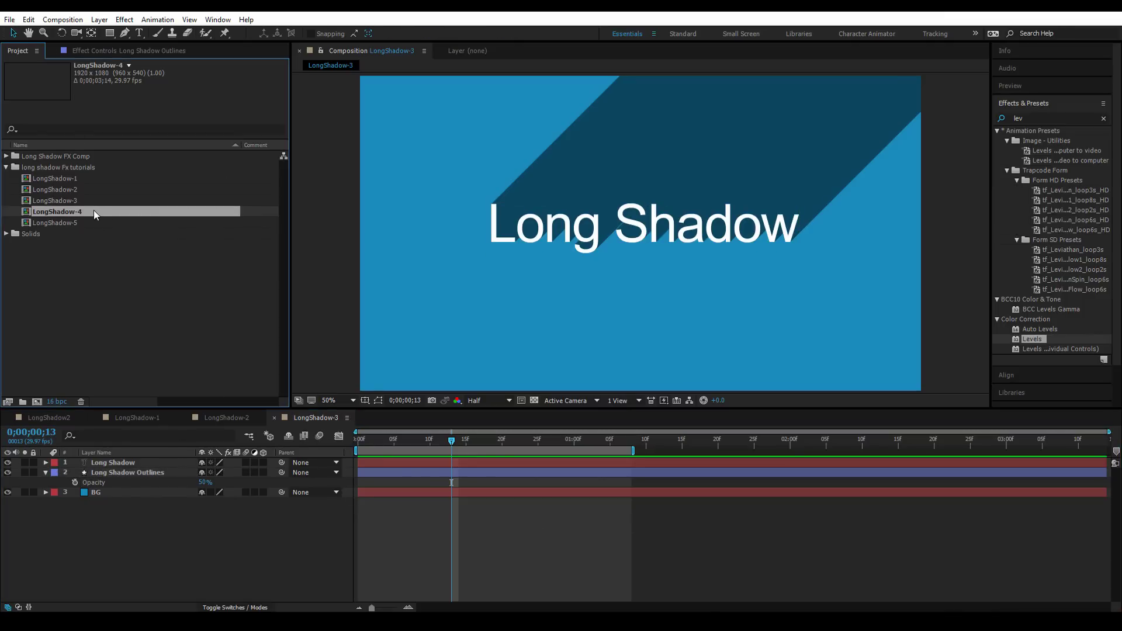
pyautogui.doubleClick(96, 210)
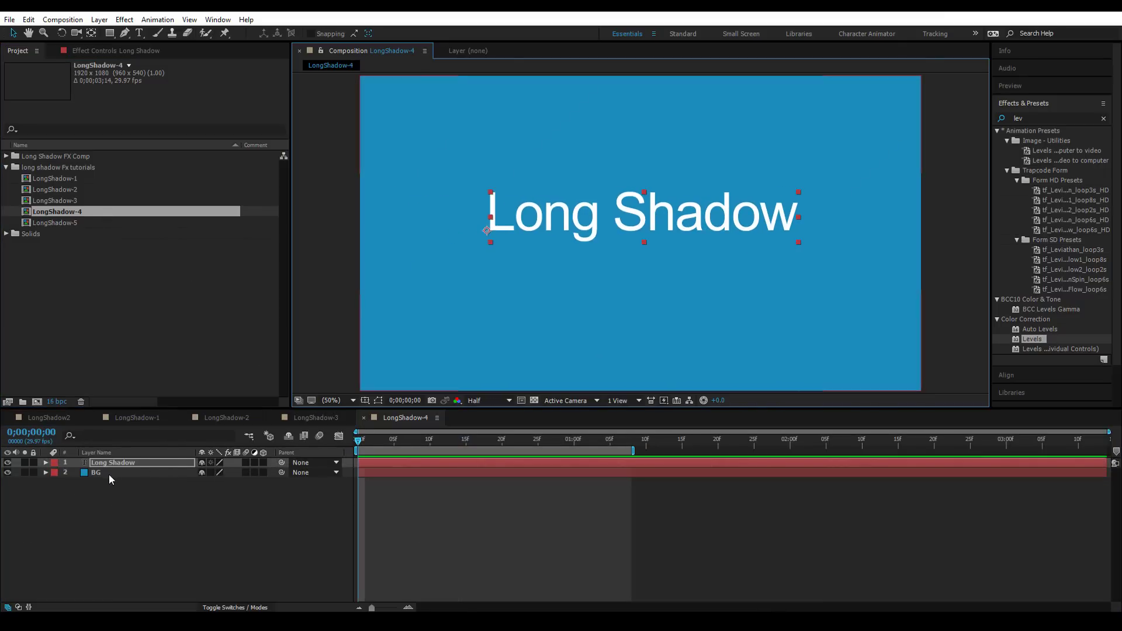
pyautogui.click(1049, 123)
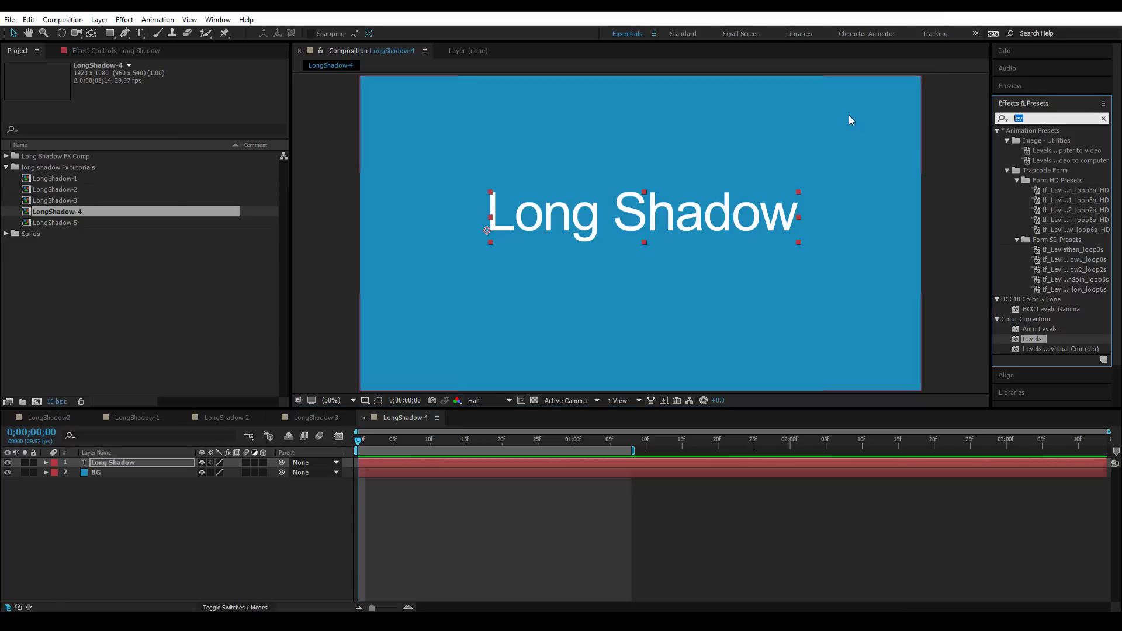
pyautogui.press('BackSpace')
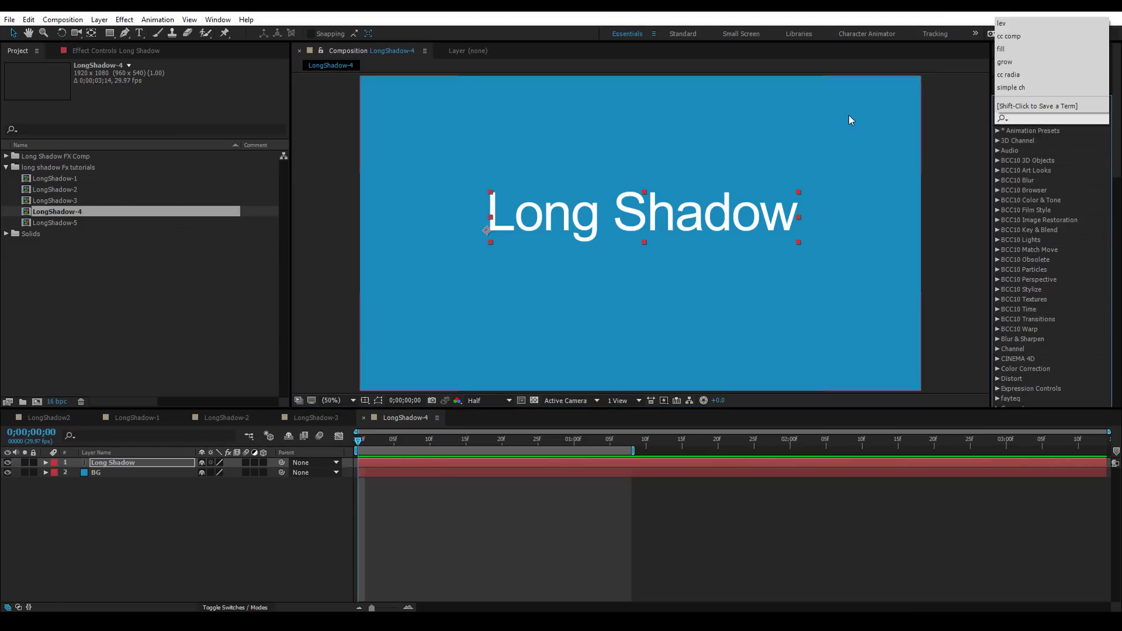
pyautogui.press('Escape')
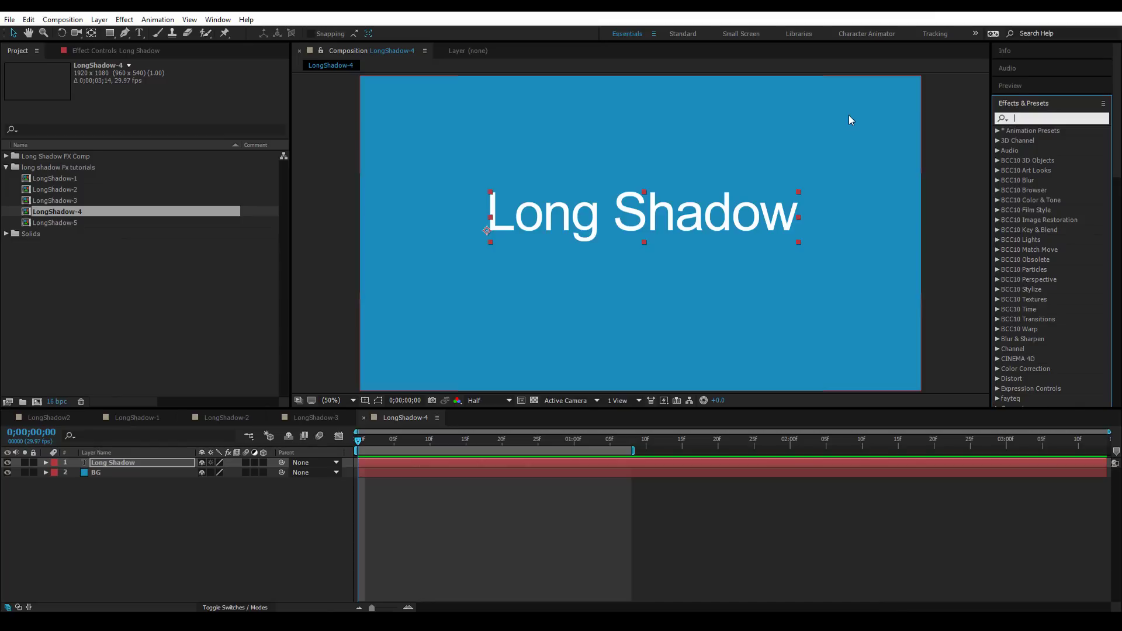
pyautogui.write('tran')
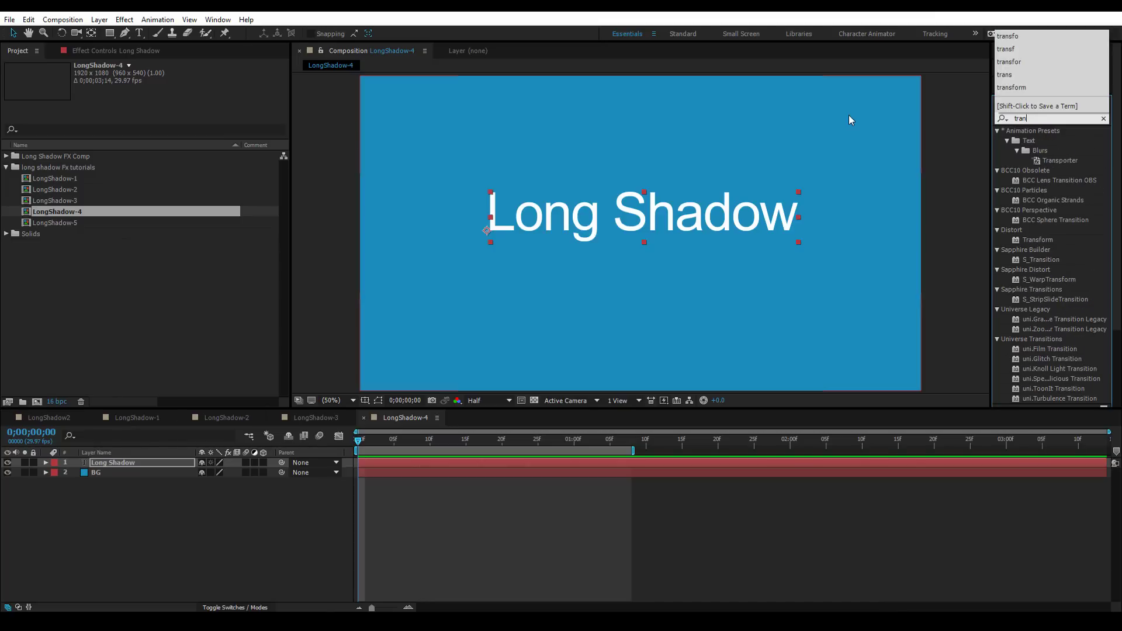
pyautogui.write('sf')
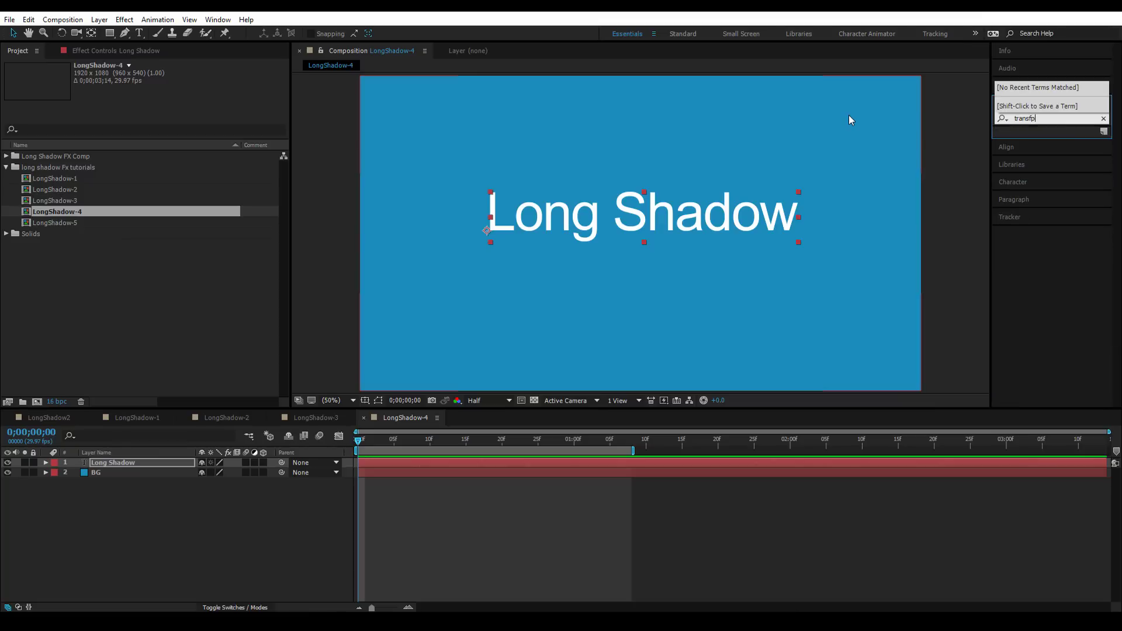
pyautogui.moveTo(1045, 145); pyautogui.dragTo(640, 234)
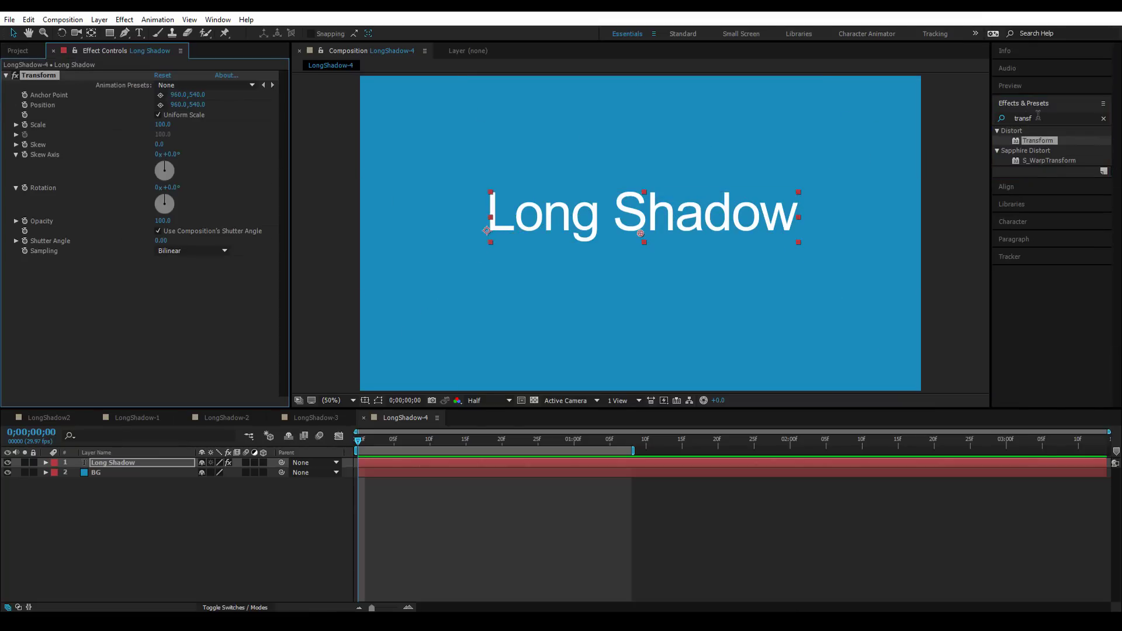
# Step: Apply Minimax to the Long Shadow text layer with Channel set to Alpha and Color and Direction to Just Vertical
pyautogui.hotkey('ctrl', '5')
pyautogui.write('minim')
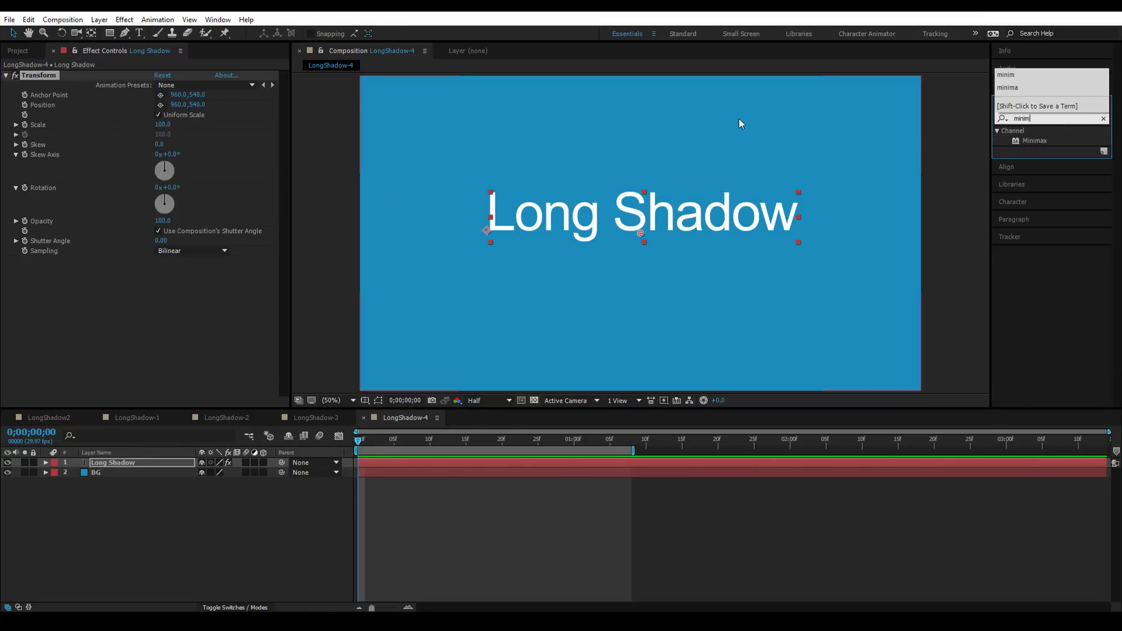
pyautogui.moveTo(1035, 140); pyautogui.dragTo(697, 218)
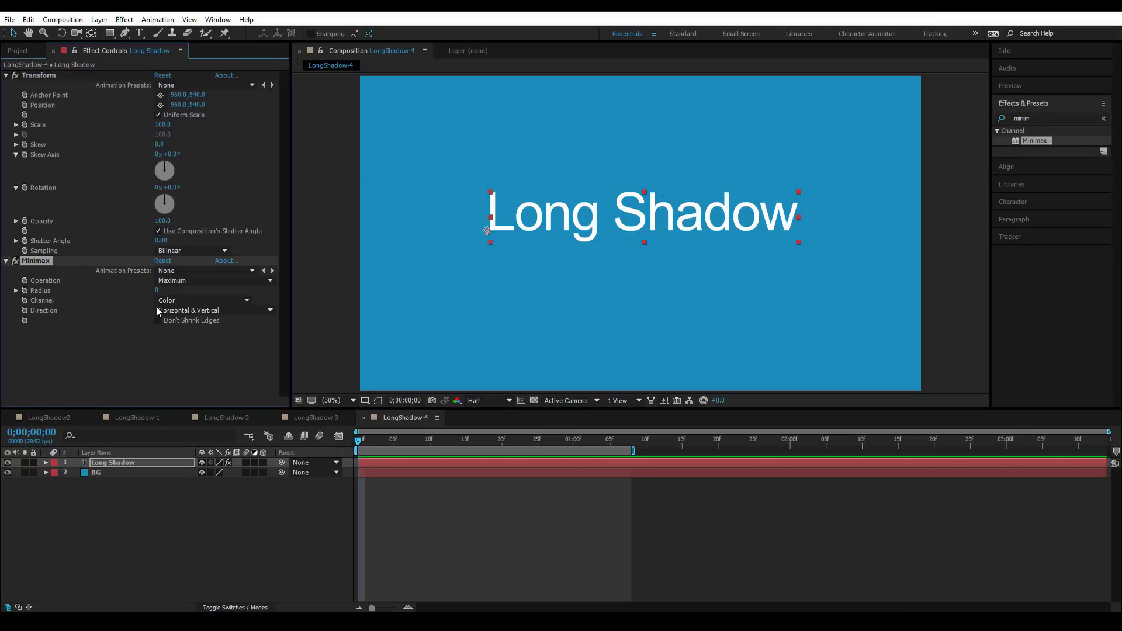
pyautogui.click(209, 300)
pyautogui.click(232, 328)
pyautogui.click(202, 311)
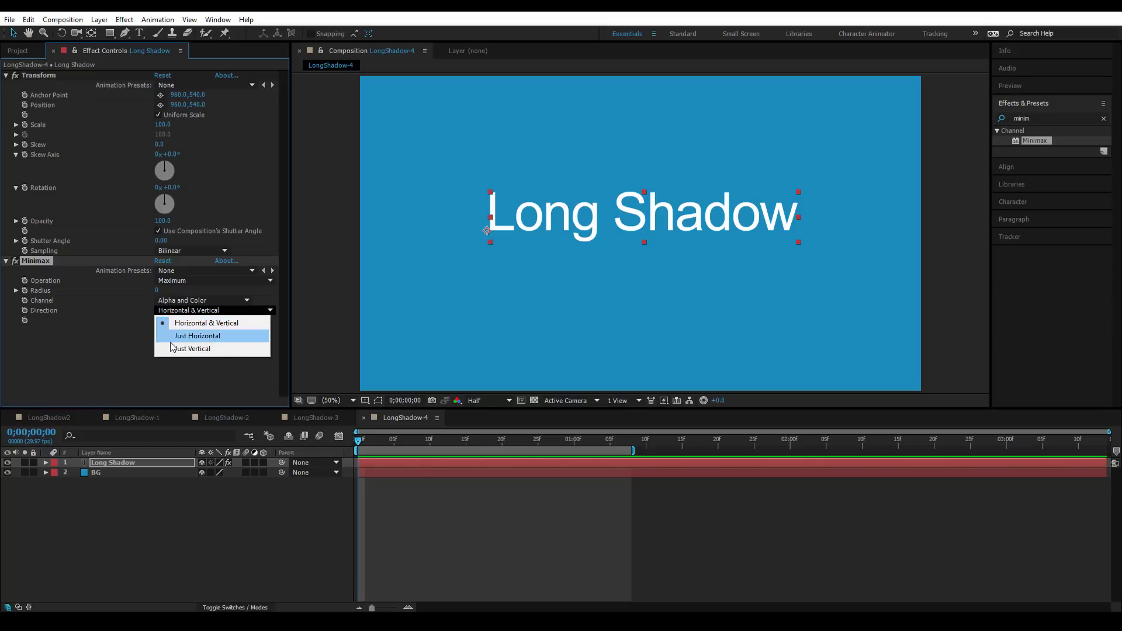
pyautogui.click(199, 348)
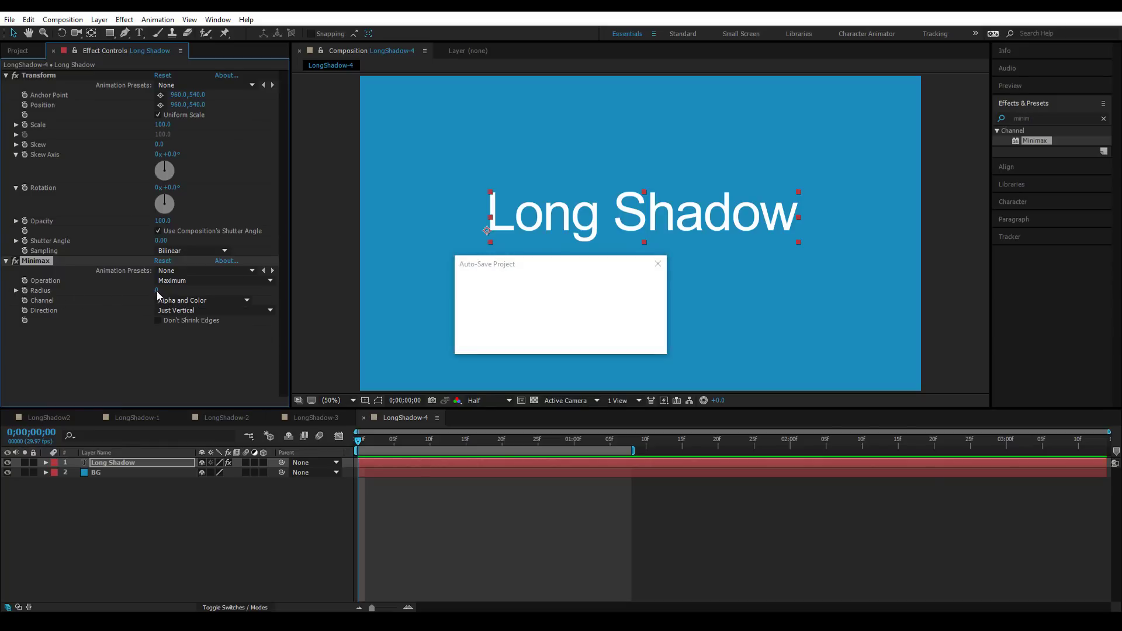
# Step: Try larger Minimax Radius values and settle on 226 to stretch the letters vertically
pyautogui.moveTo(170, 291); pyautogui.dragTo(678, 280)
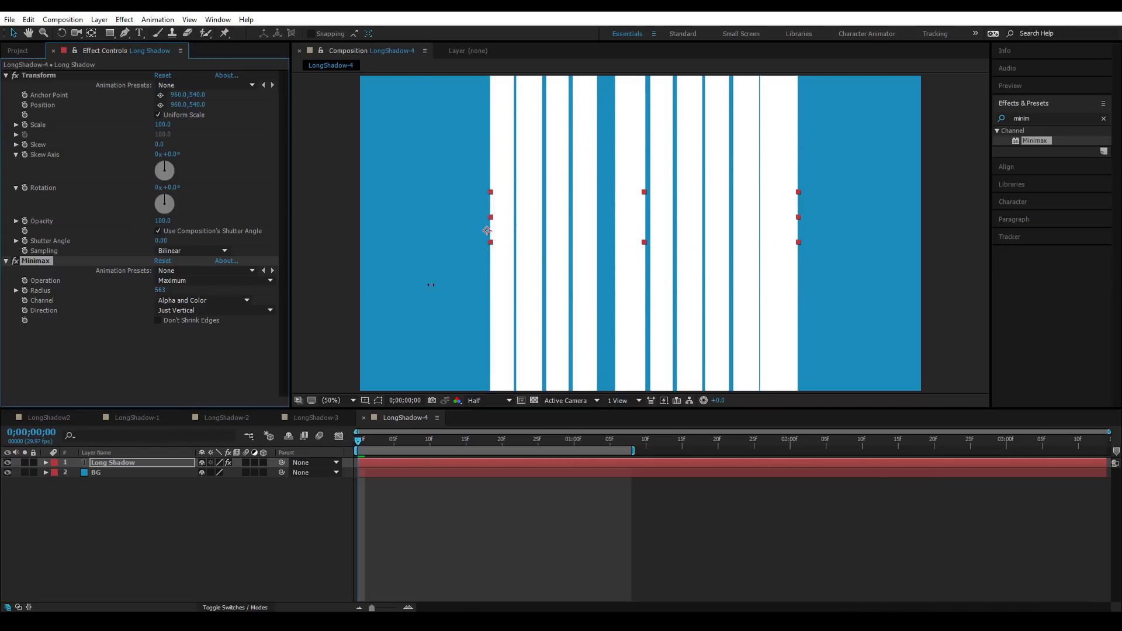
pyautogui.moveTo(431, 285); pyautogui.dragTo(289, 292)
pyautogui.click(513, 251)
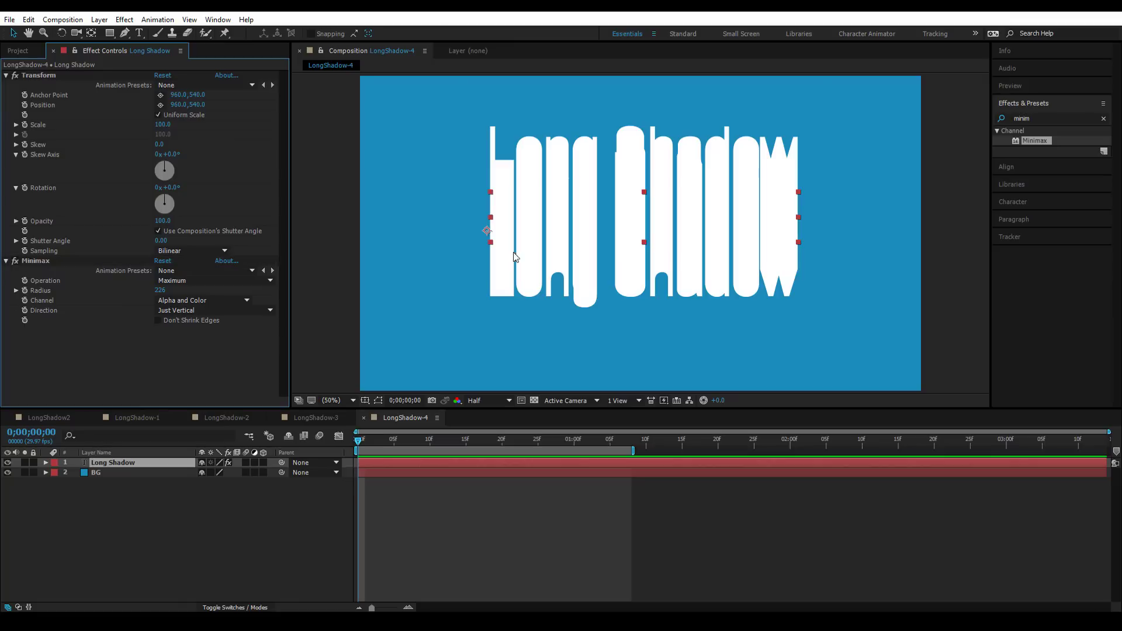
# Step: Apply the Fill effect to the Long Shadow text layer and set its colour to black (000000)
pyautogui.click(1031, 119)
pyautogui.write('fill')
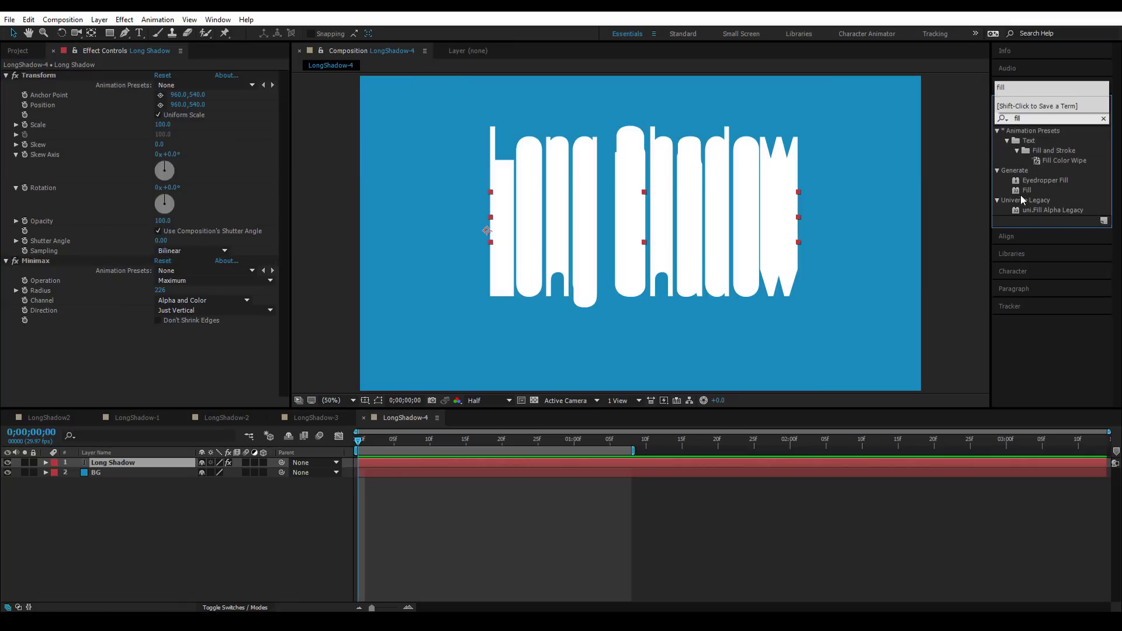
pyautogui.moveTo(1020, 194); pyautogui.dragTo(454, 272)
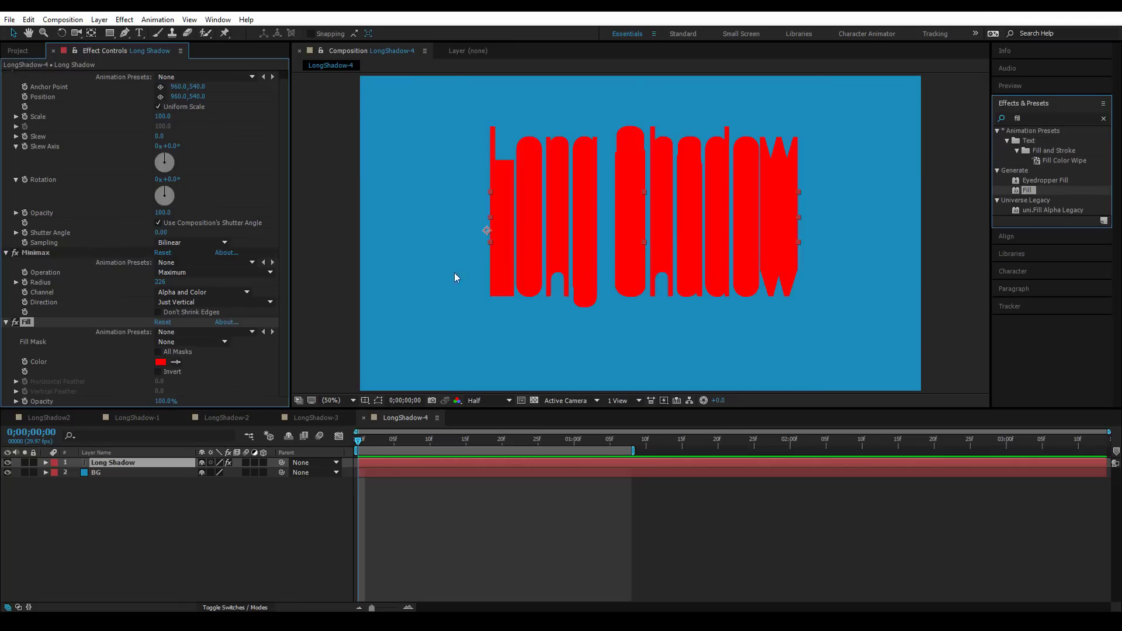
pyautogui.click(160, 362)
pyautogui.moveTo(87, 155); pyautogui.dragTo(16, 178)
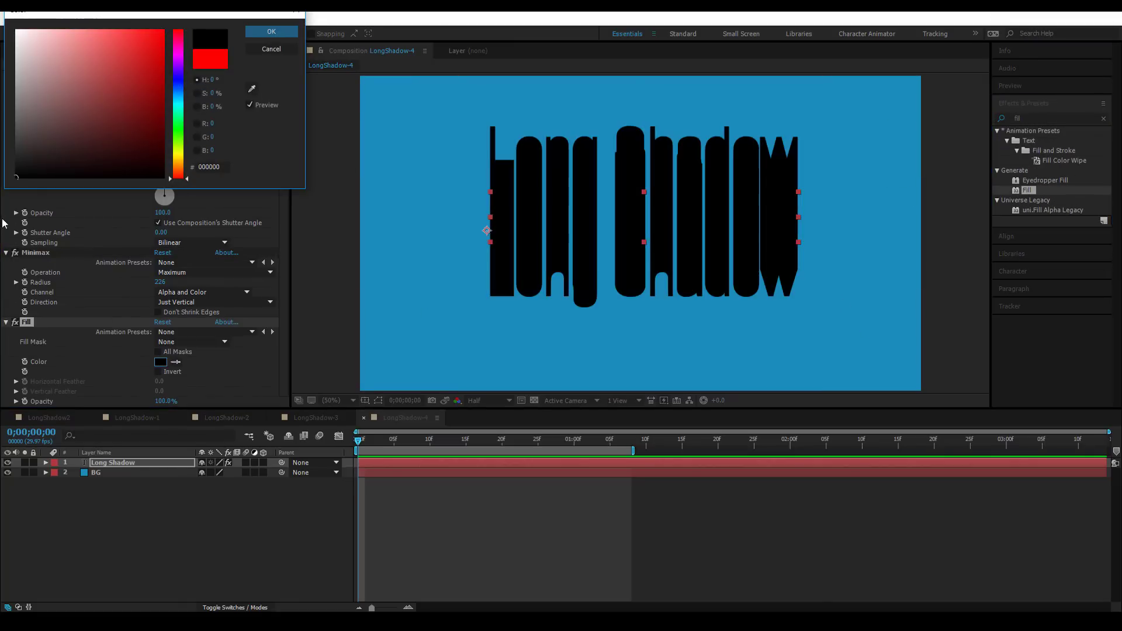
# Step: Apply CC Composite to the Long Shadow text layer and turn off RGB Only
pyautogui.click(1037, 115)
pyautogui.write('cc comp')
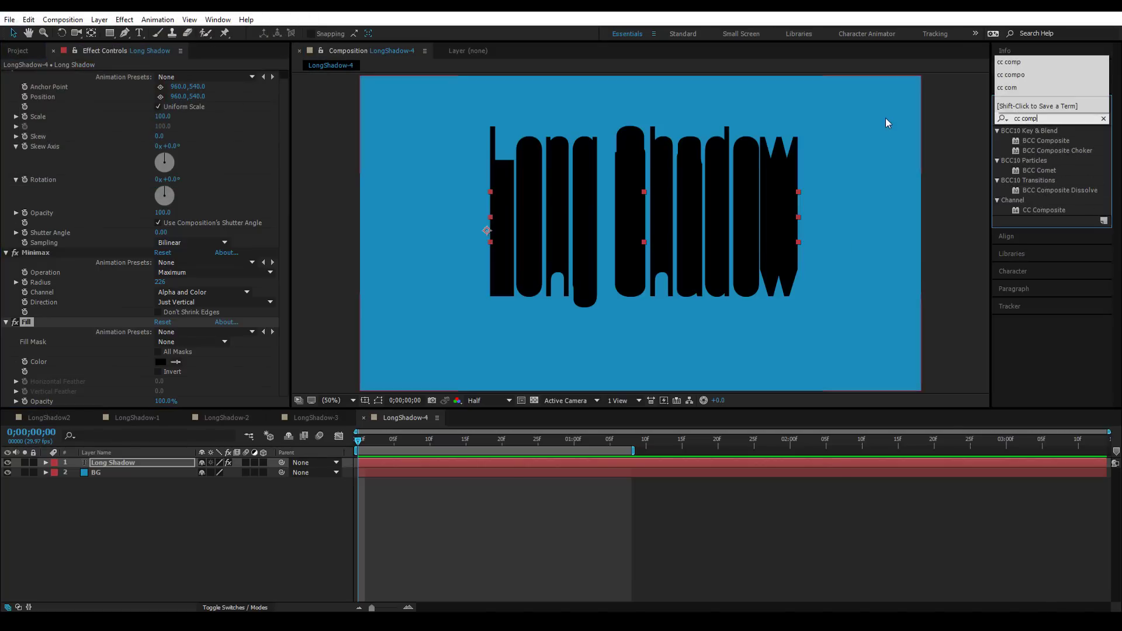
pyautogui.write('o')
pyautogui.moveTo(1051, 190); pyautogui.dragTo(573, 220)
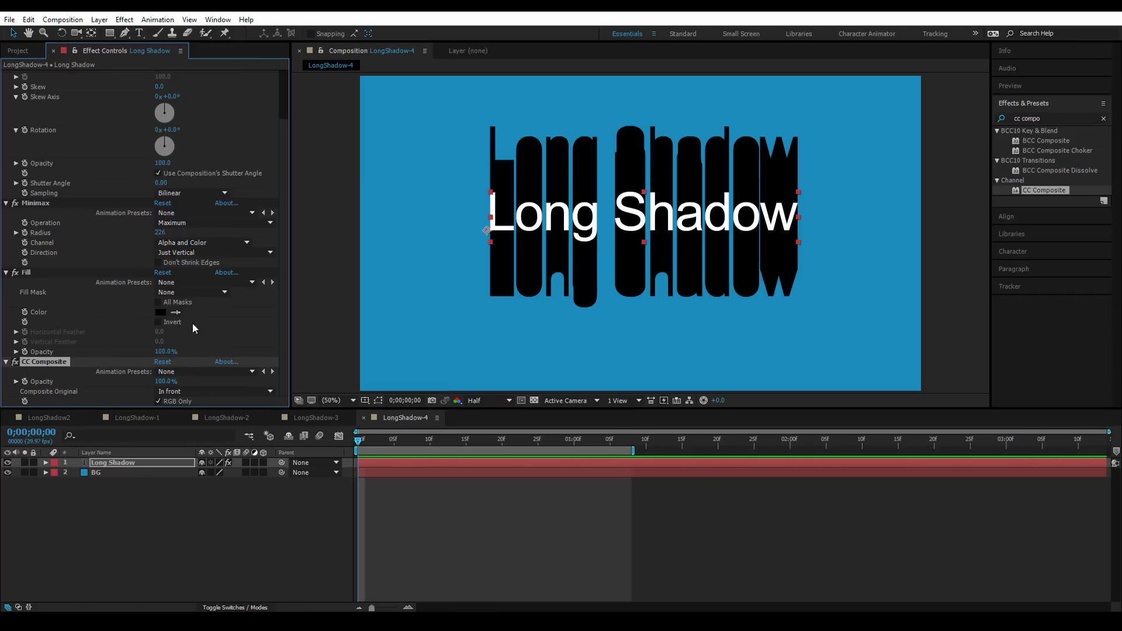
pyautogui.click(158, 401)
# Step: Place a duplicate of the Transform effect between Minimax and Fill and set its Anchor Point to 960.0, 318.0
pyautogui.scroll(3, 286, 175)
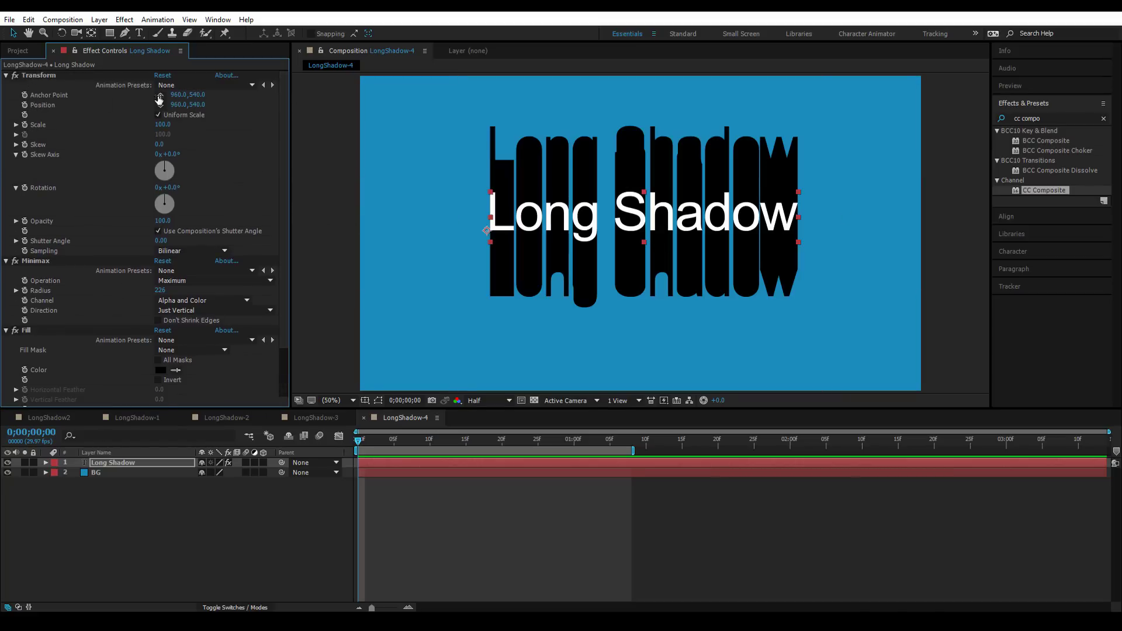
pyautogui.click(41, 77)
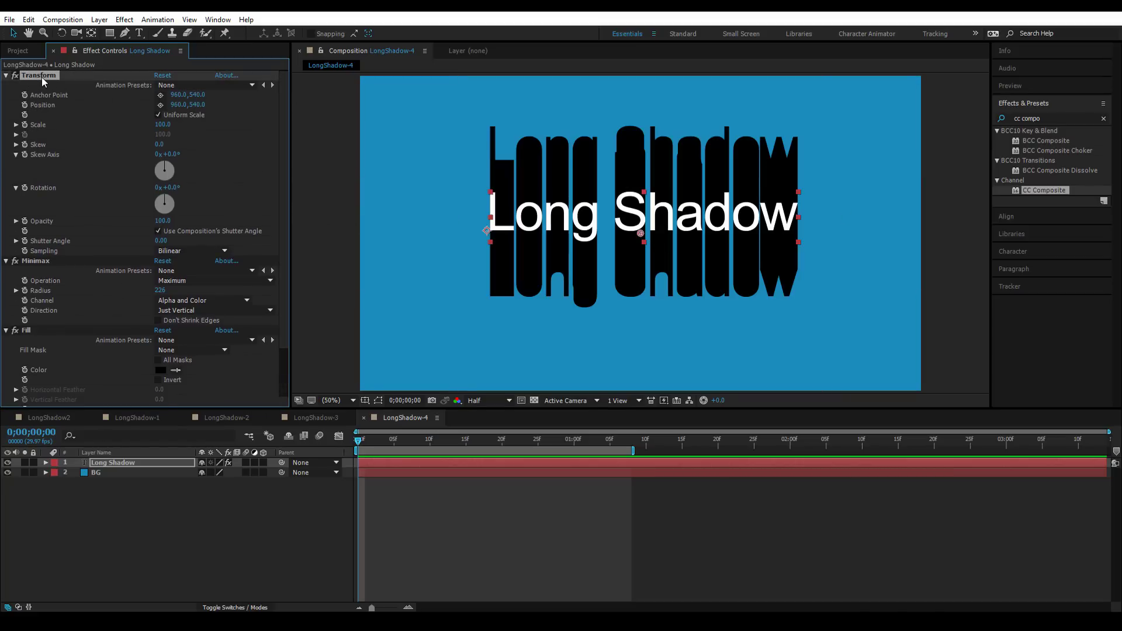
pyautogui.hotkey('ctrl', 'd')
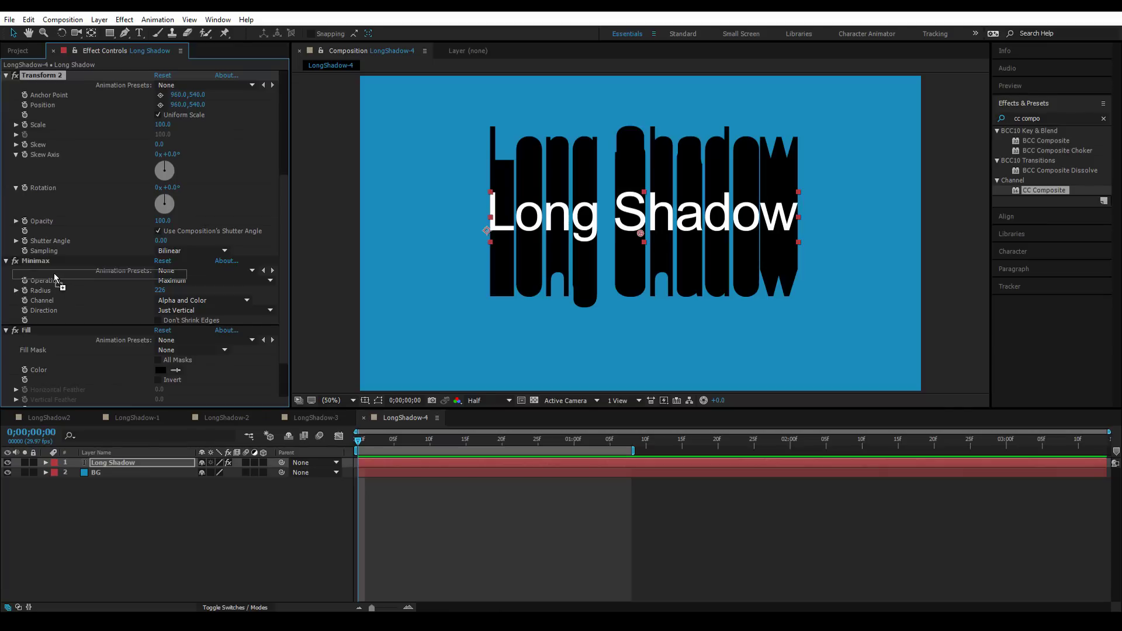
pyautogui.moveTo(70, 289); pyautogui.dragTo(67, 304)
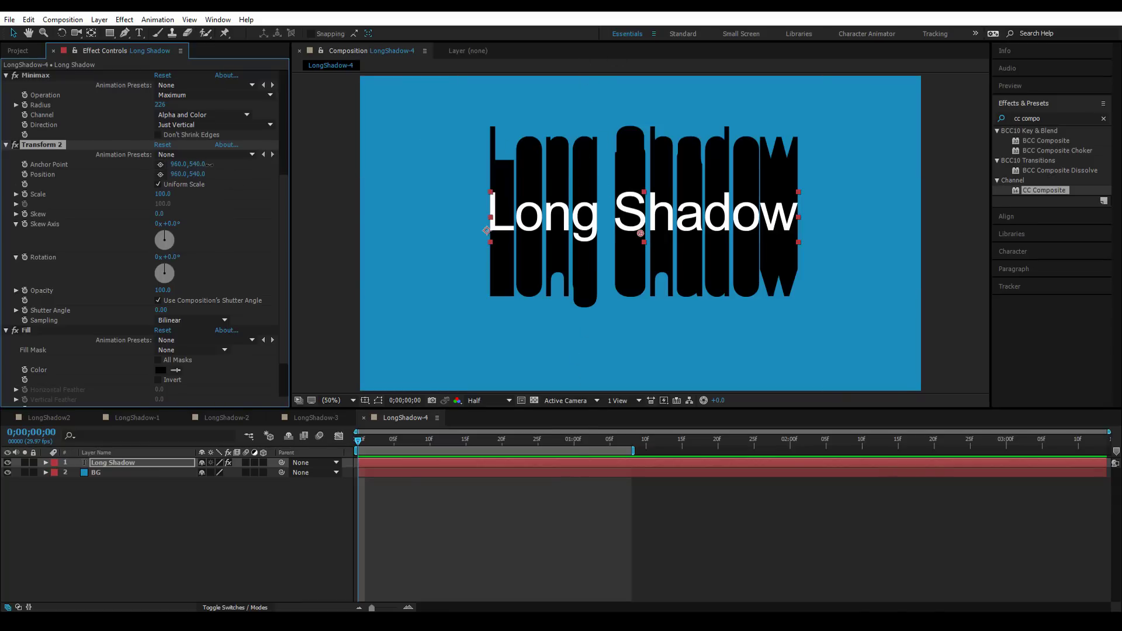
pyautogui.moveTo(197, 165); pyautogui.dragTo(81, 154)
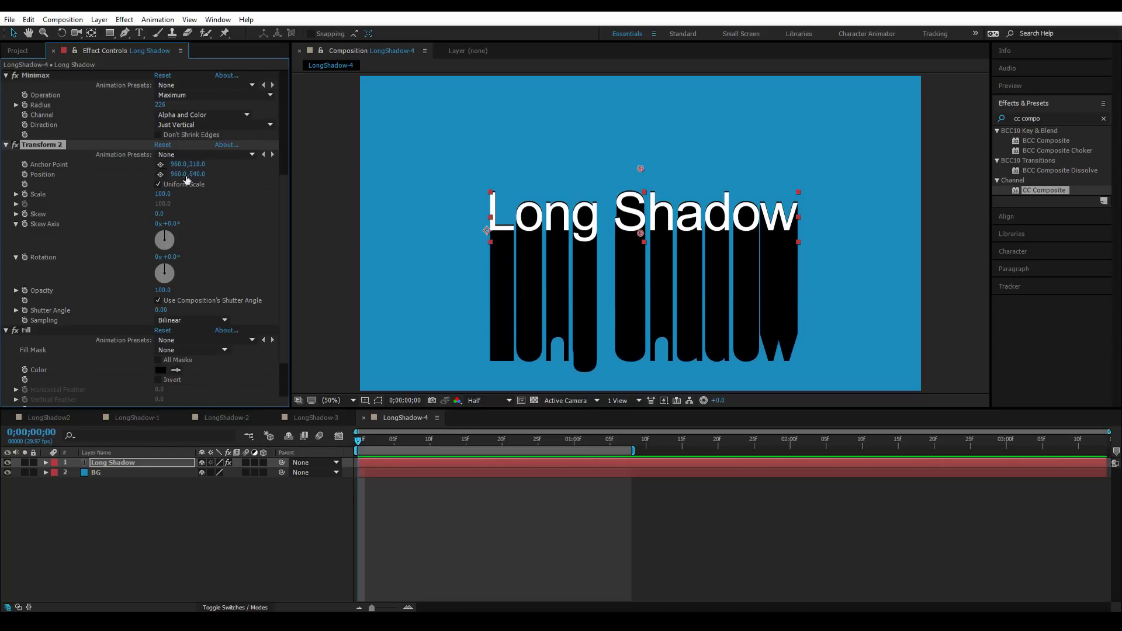
# Step: Try rotating the first Transform effect slightly, and undo both that rotation and the manual Anchor Point change on Transform 2
pyautogui.moveTo(280, 230); pyautogui.dragTo(278, 115)
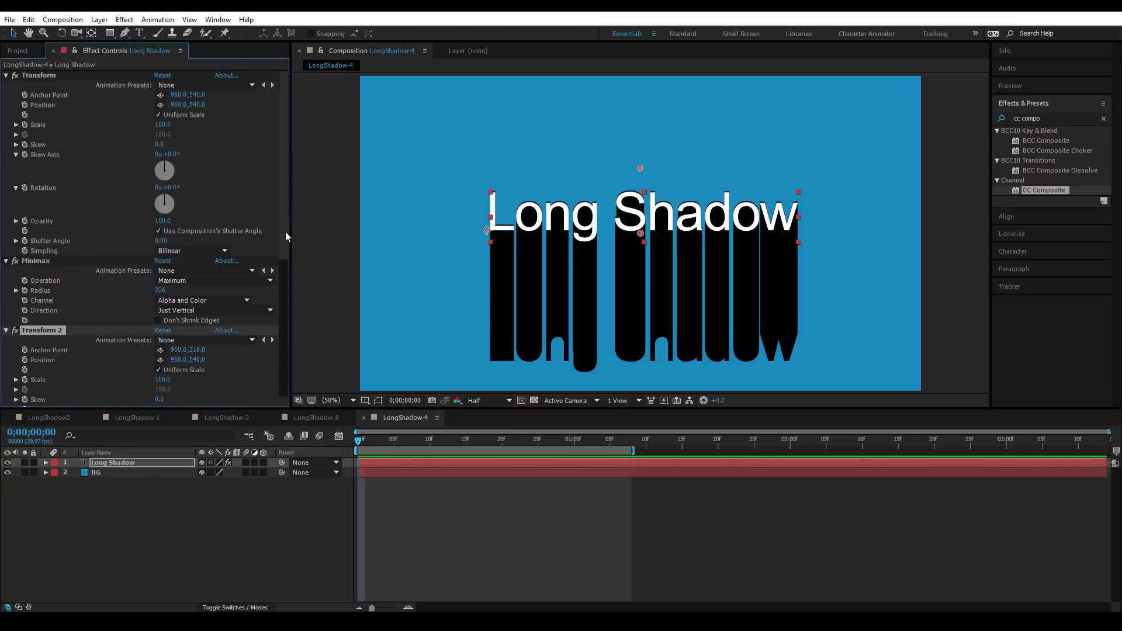
pyautogui.moveTo(285, 231); pyautogui.dragTo(300, 180)
pyautogui.moveTo(171, 187)
pyautogui.mouseDown()
pyautogui.moveTo(205, 188)
pyautogui.moveTo(167, 186)
pyautogui.moveTo(177, 187)
pyautogui.mouseUp()
pyautogui.hotkey('ctrl', 'z')
pyautogui.hotkey('ctrl', 'z')
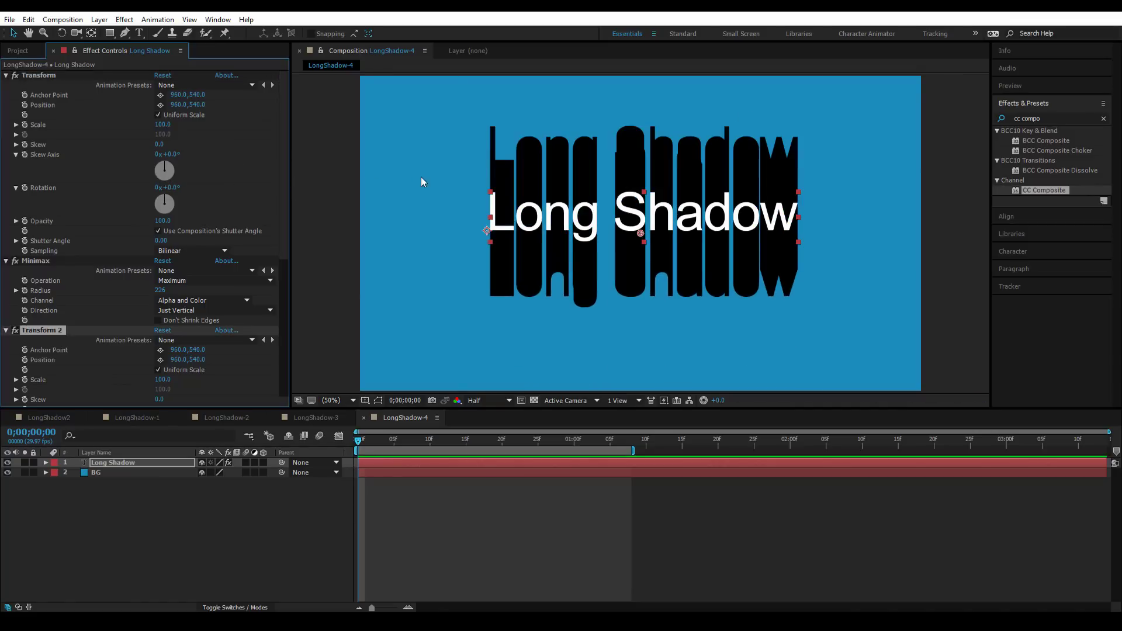
# Step: Give Transform 2's Anchor Point the expression [value[0],value[1]-effect("Minimax")("Radius")] and collapse the Long Shadow layer
pyautogui.keyDown('alt'); pyautogui.click(25, 349); pyautogui.keyUp('alt')
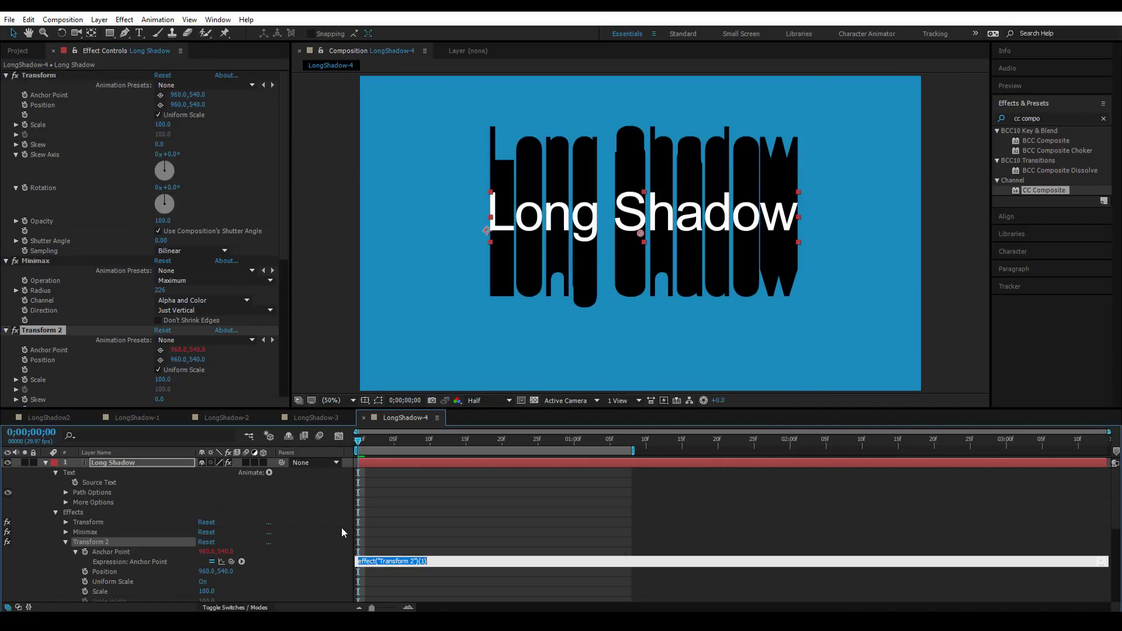
pyautogui.press('BackSpace')
pyautogui.write('[value[0]')
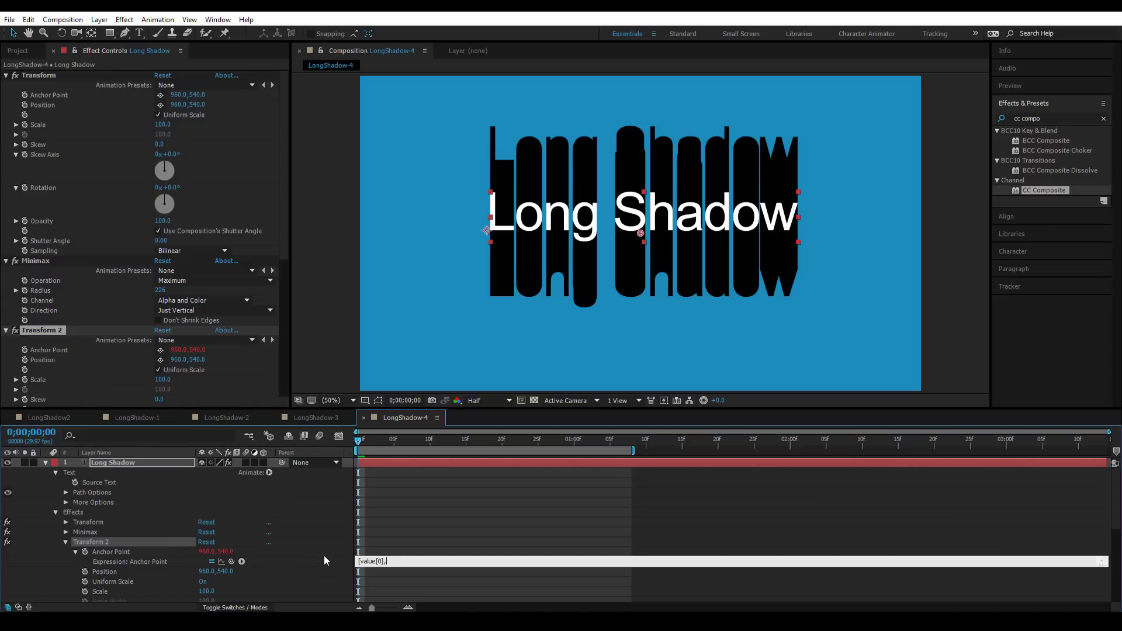
pyautogui.write(',value[1]-')
pyautogui.moveTo(231, 560); pyautogui.dragTo(36, 295)
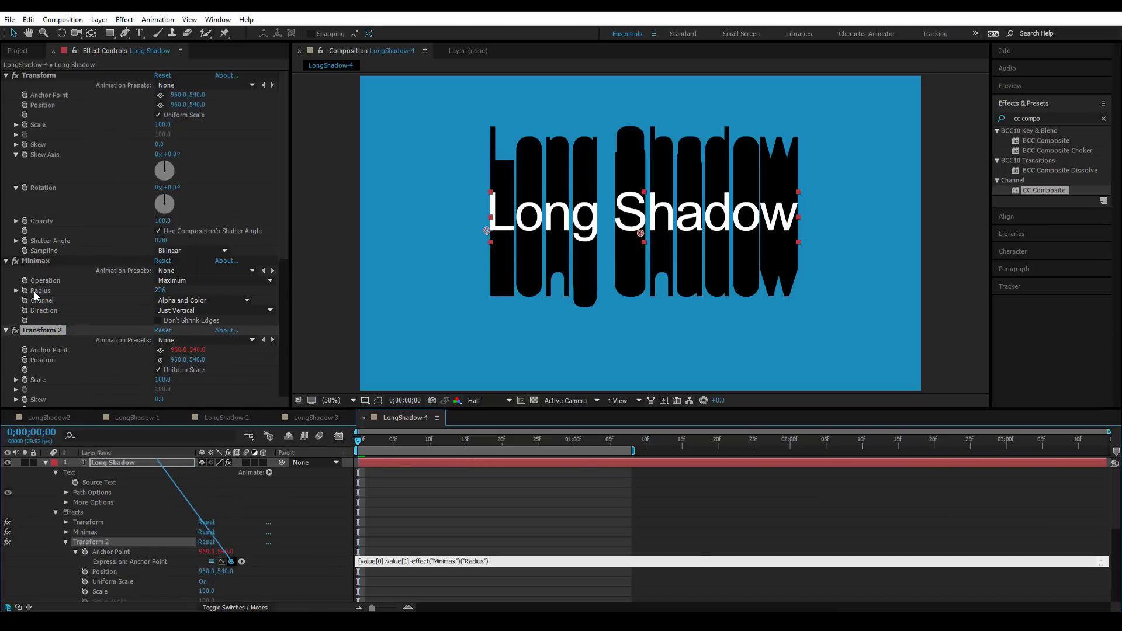
pyautogui.write(']')
pyautogui.click(486, 514)
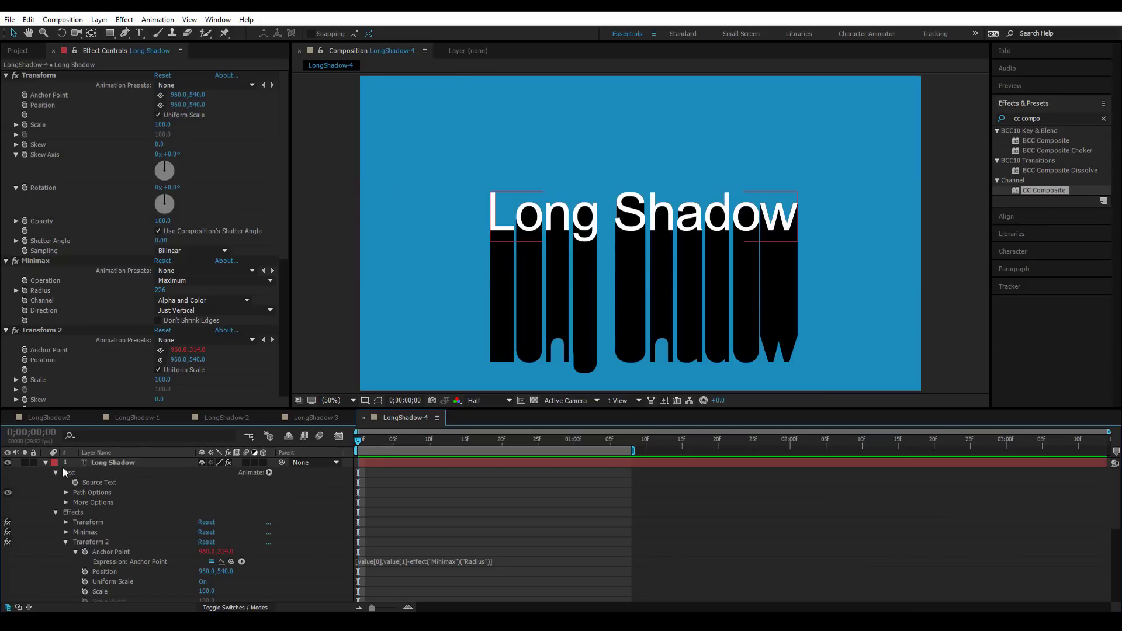
pyautogui.click(45, 462)
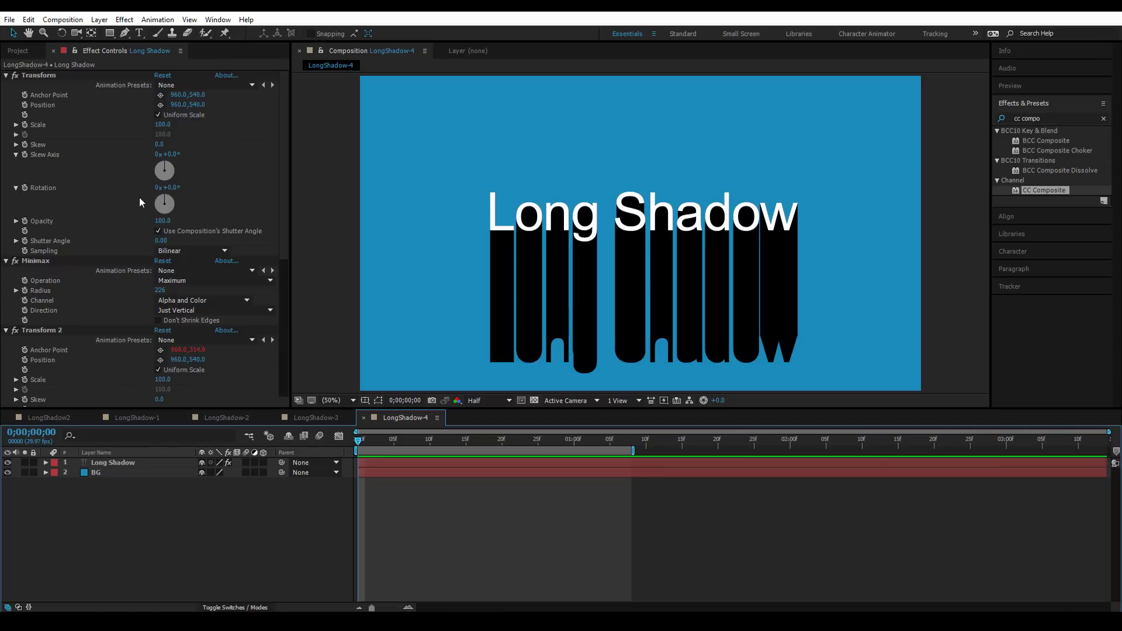
# Step: Link Transform 2's Rotation to the inverse of the first Transform's Rotation with the expression effect("Transform")("Rotation")*-1
pyautogui.moveTo(173, 189)
pyautogui.mouseDown()
pyautogui.moveTo(159, 188)
pyautogui.moveTo(176, 188)
pyautogui.mouseUp()
pyautogui.hotkey('ctrl', 'z')
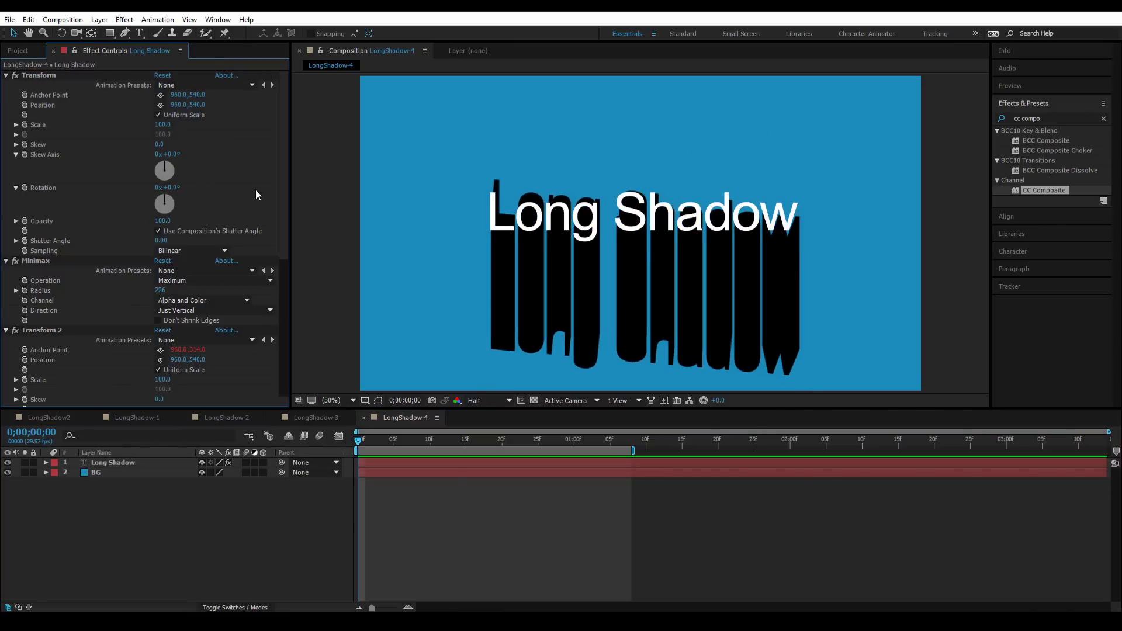
pyautogui.scroll(-4, 125, 304)
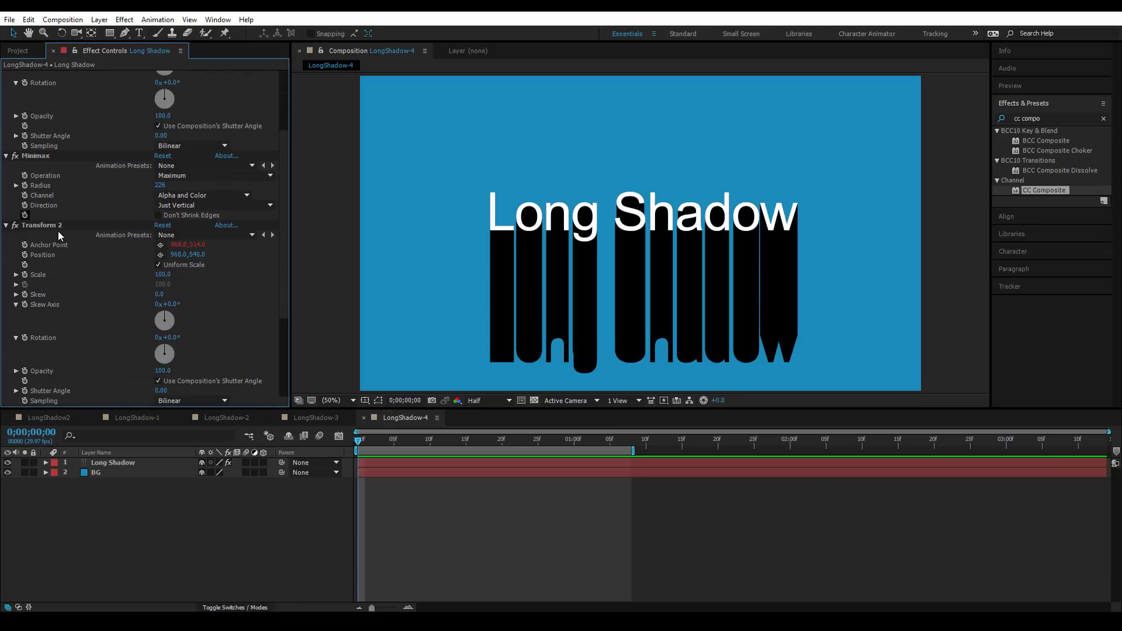
pyautogui.keyDown('alt'); pyautogui.click(24, 337); pyautogui.keyUp('alt')
pyautogui.moveTo(231, 596); pyautogui.dragTo(37, 104)
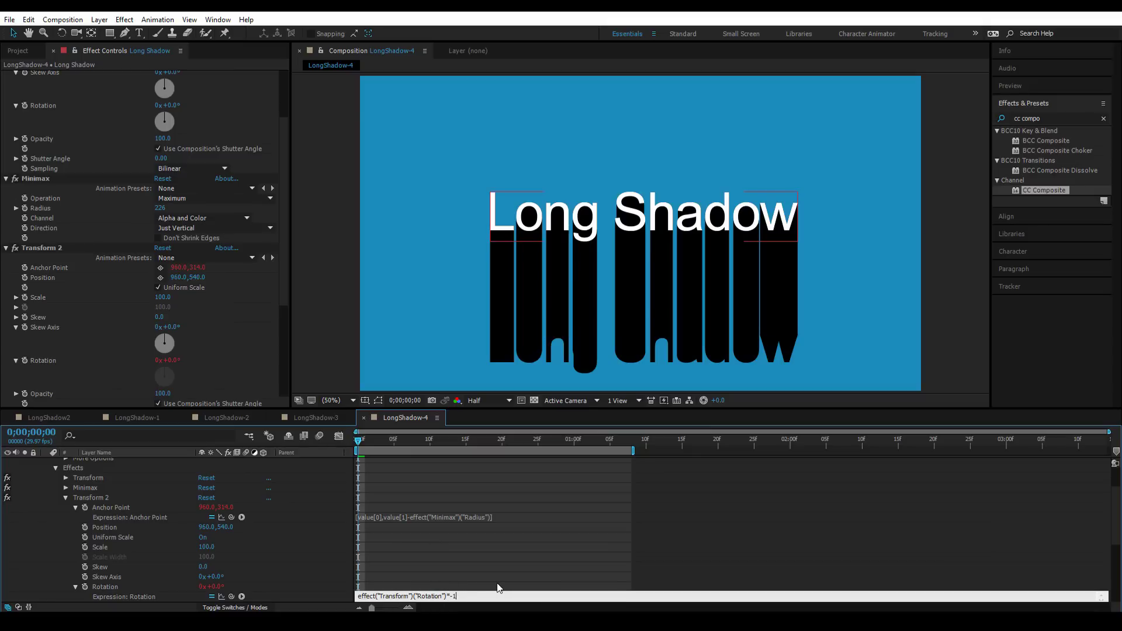
pyautogui.click(462, 563)
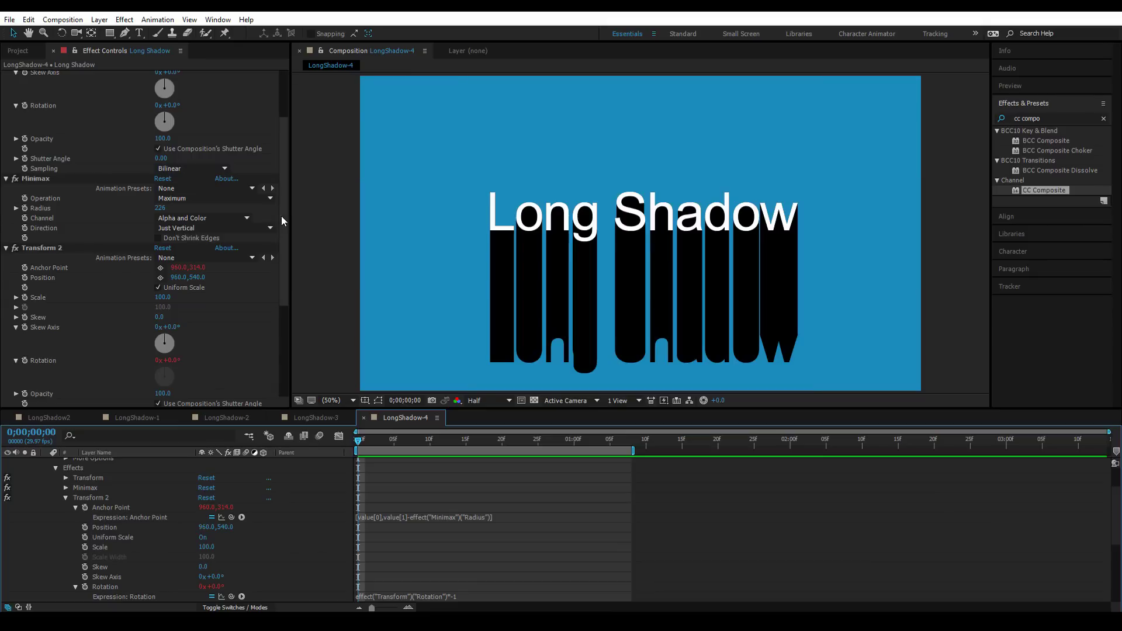
# Step: Set the first Transform effect's Rotation to 36° and collapse the Minimax, Transform 2 and Fill effects
pyautogui.moveTo(282, 215); pyautogui.dragTo(269, 101)
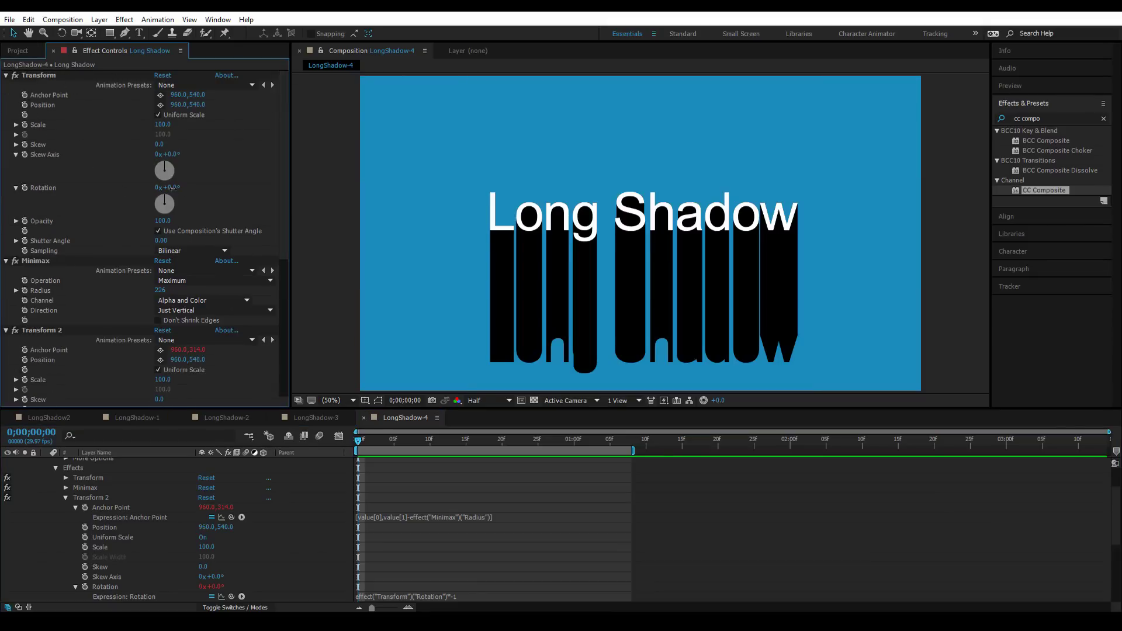
pyautogui.moveTo(166, 193); pyautogui.dragTo(88, 181)
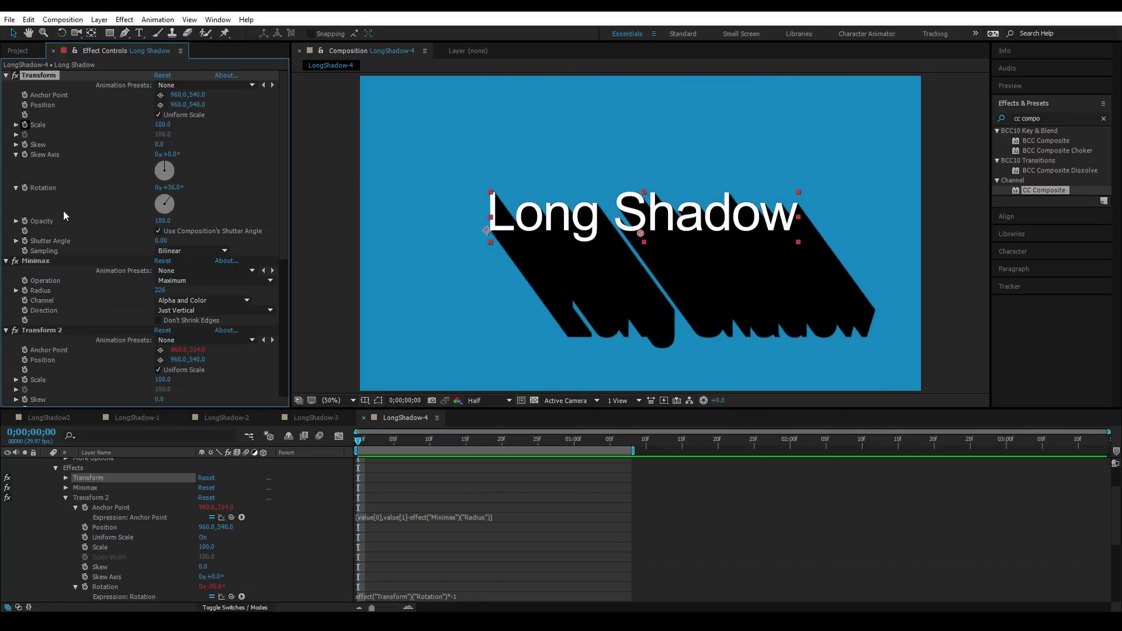
pyautogui.click(7, 261)
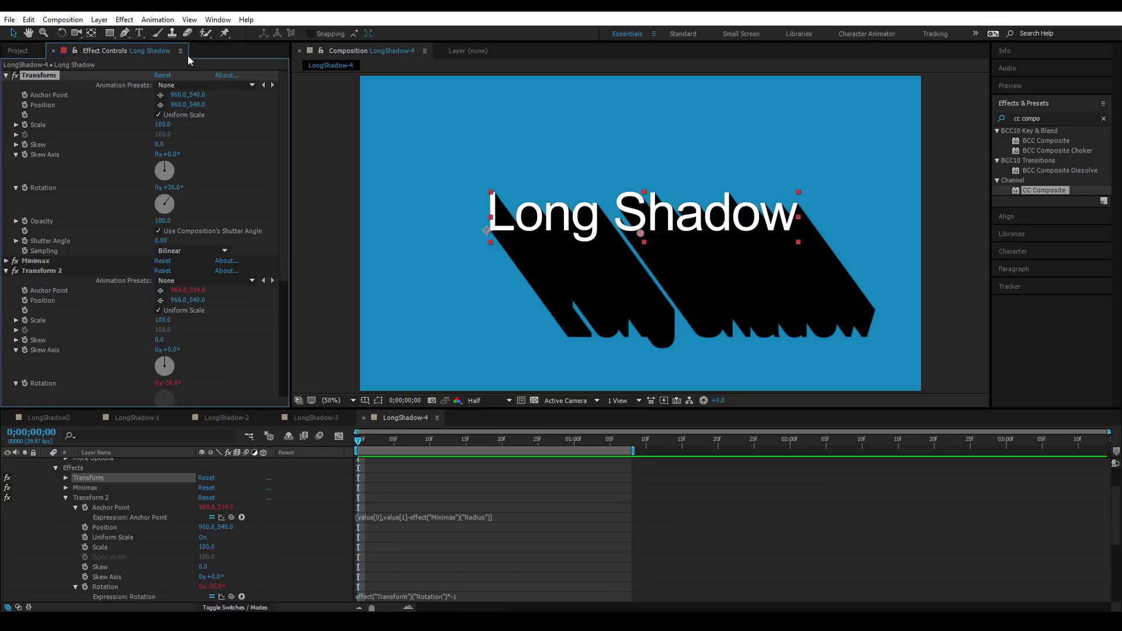
pyautogui.click(5, 271)
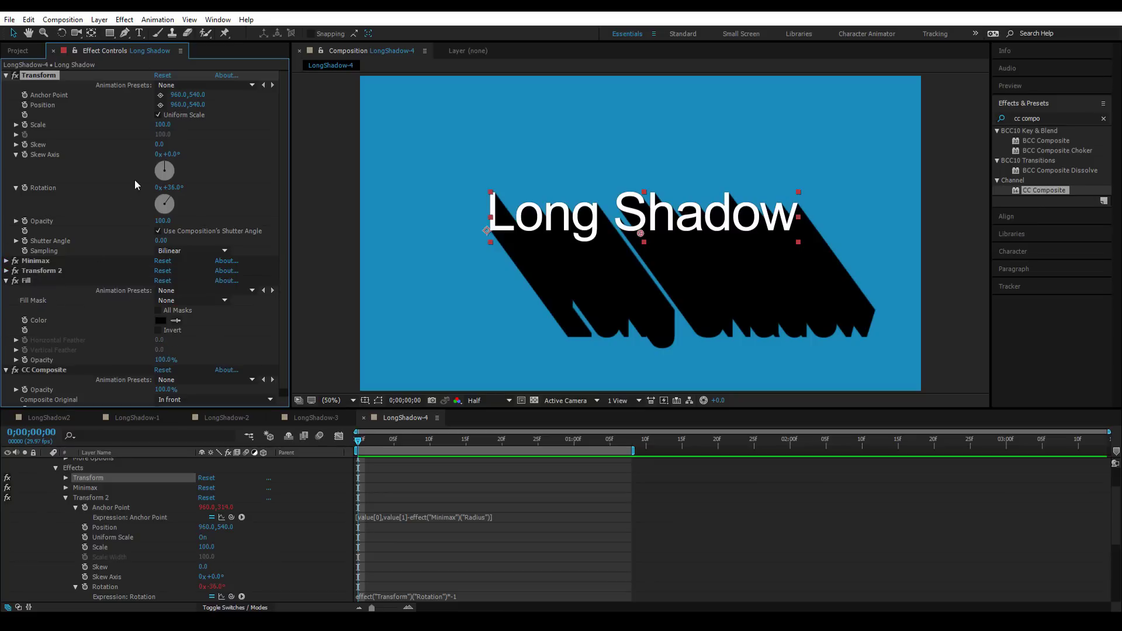
pyautogui.click(6, 281)
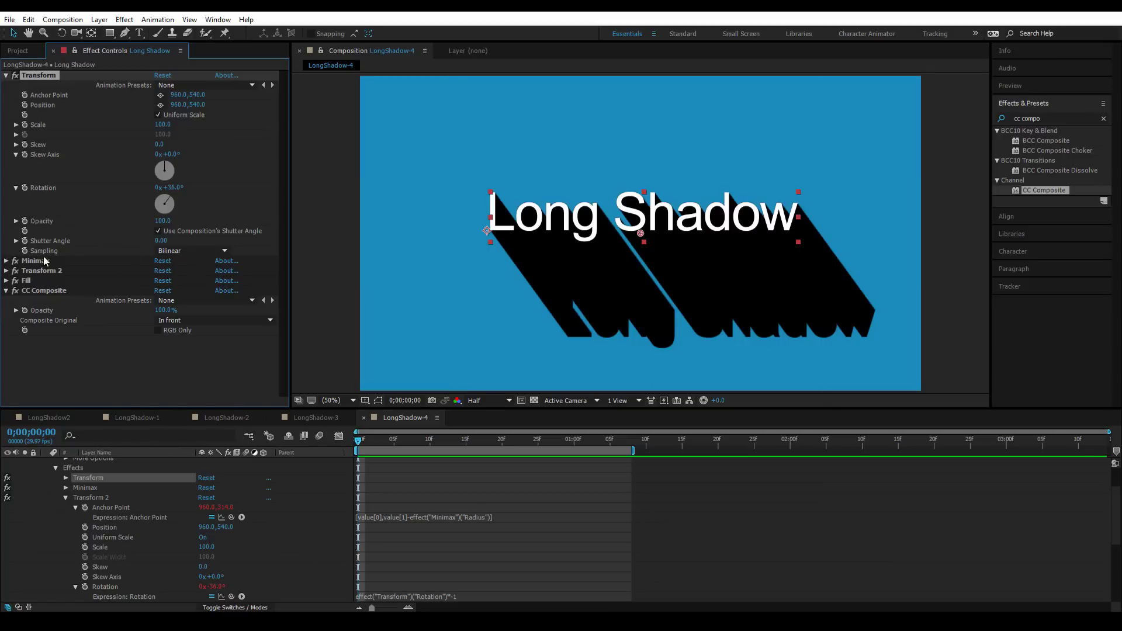
# Step: Expand the Minimax effect and lengthen the shadow by setting its Radius to 464
pyautogui.click(6, 261)
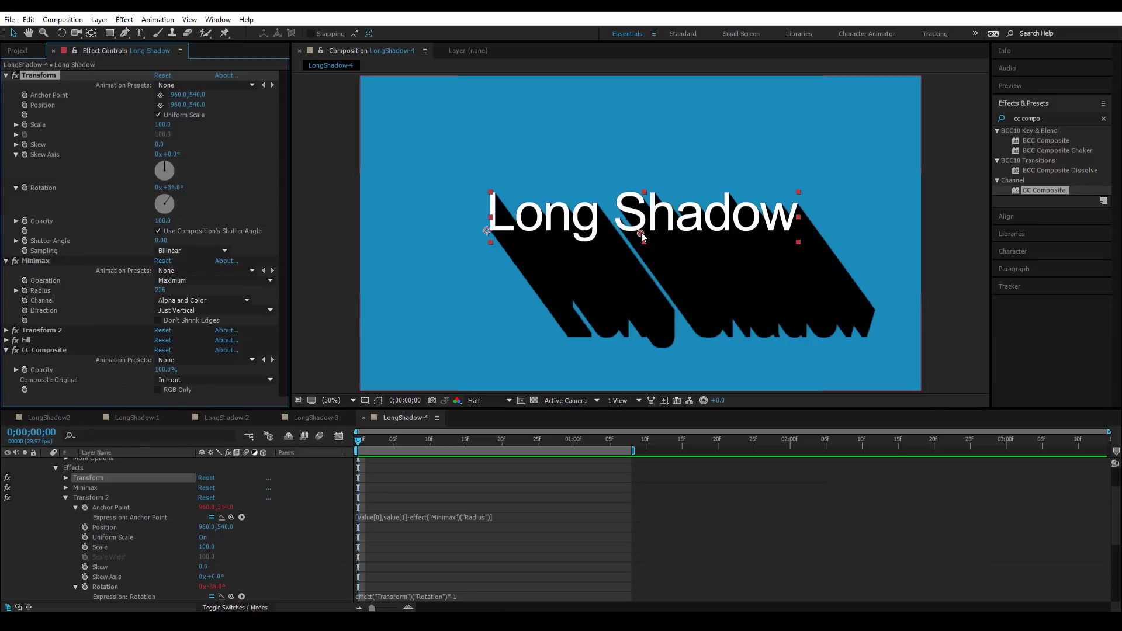
pyautogui.moveTo(160, 290); pyautogui.dragTo(298, 285)
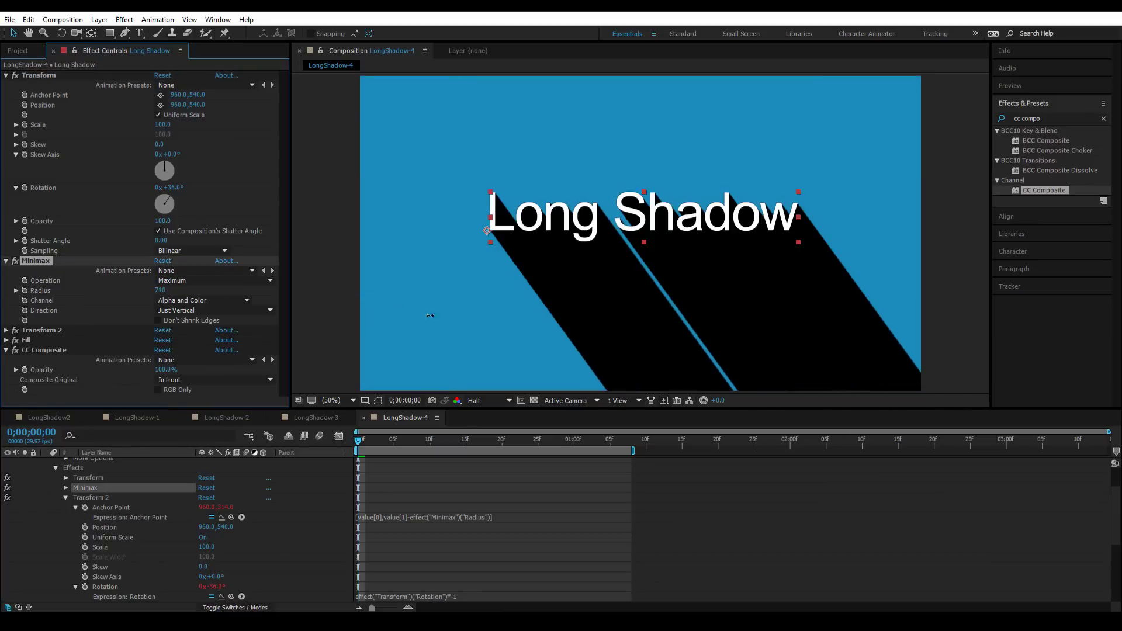
pyautogui.moveTo(149, 299); pyautogui.dragTo(206, 299)
# Step: Expand the Fill effect, lower its Opacity to 47% to soften the shadow, and deselect the layer
pyautogui.click(6, 339)
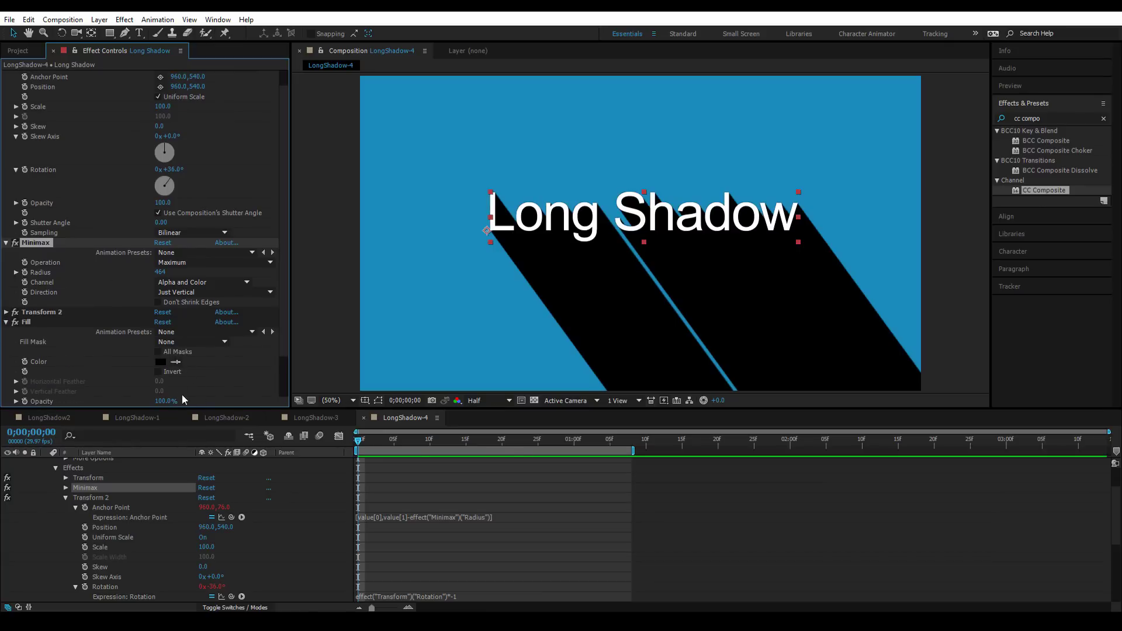
pyautogui.moveTo(160, 401); pyautogui.dragTo(127, 399)
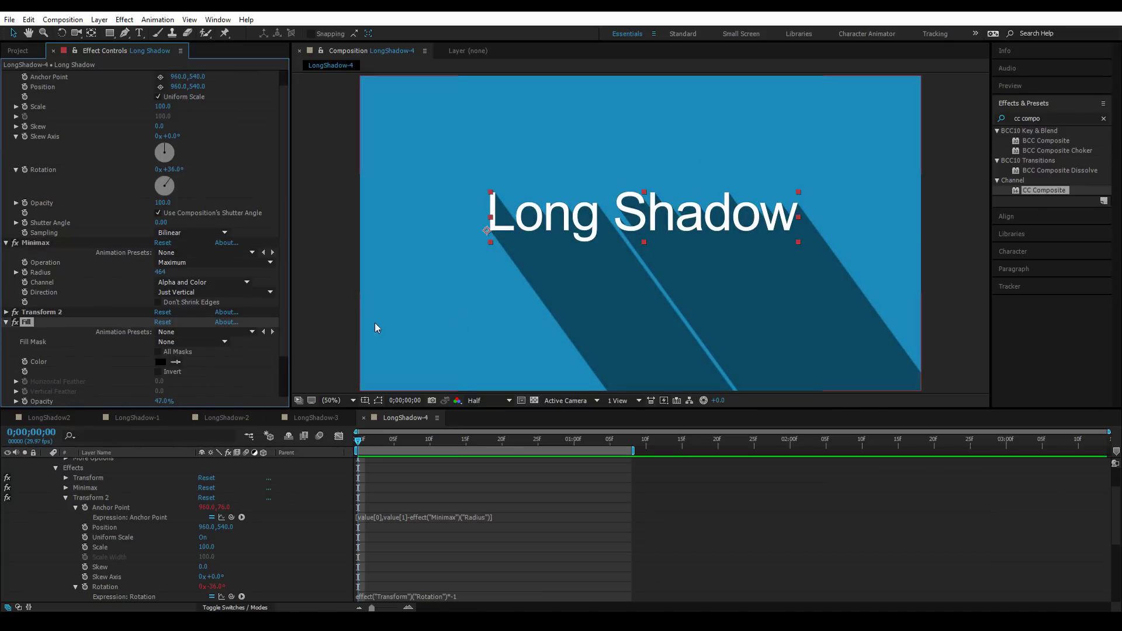
pyautogui.click(315, 320)
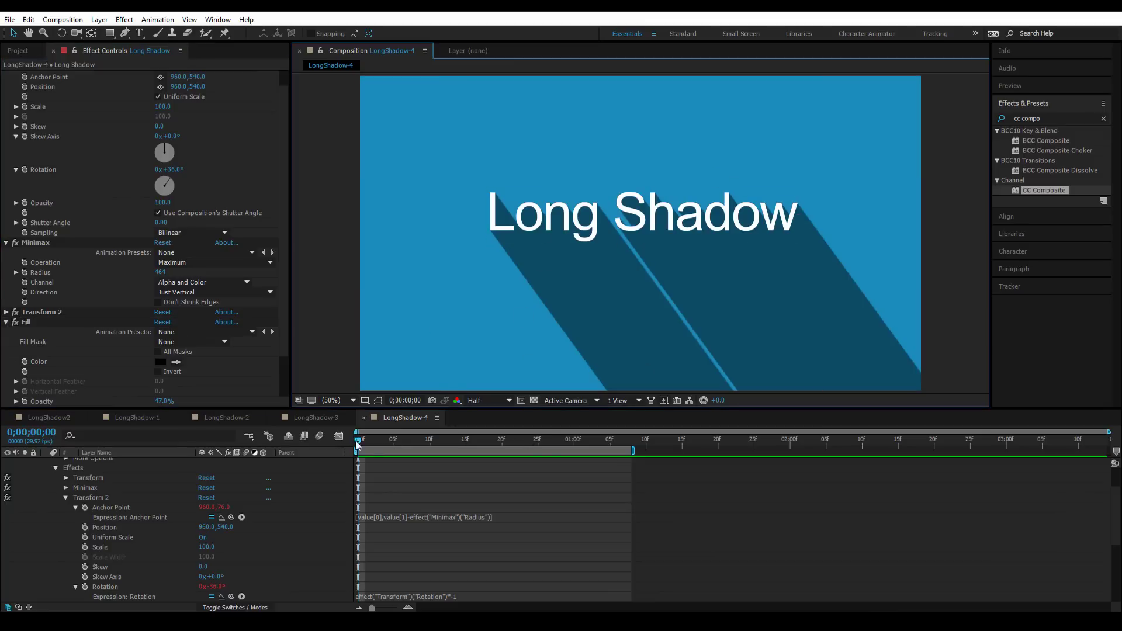
# Step: Collapse the Long Shadow layer's properties in the timeline, along with its first Transform and Minimax effects
pyautogui.click(63, 473)
pyautogui.scroll(2, 99, 504)
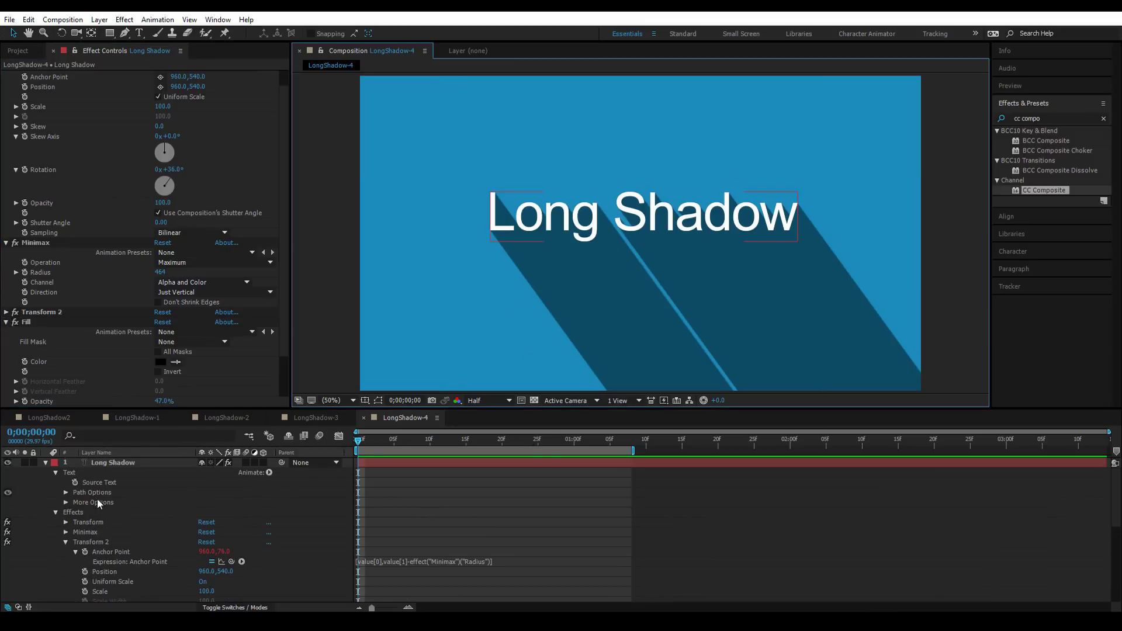
pyautogui.click(45, 462)
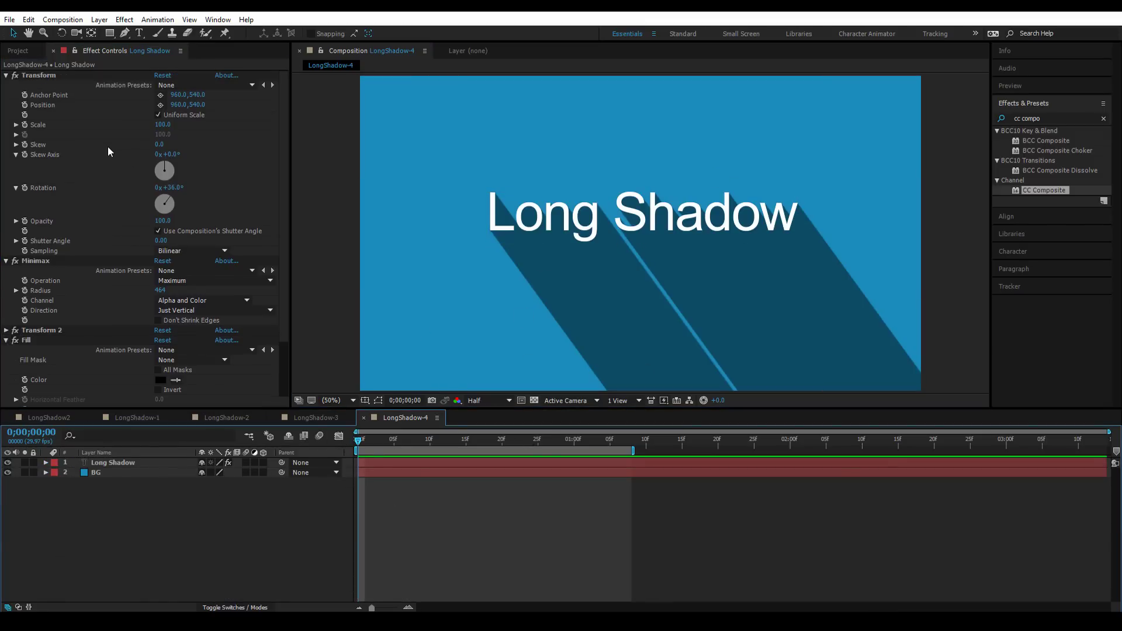
pyautogui.scroll(1, 111, 152)
pyautogui.click(6, 84)
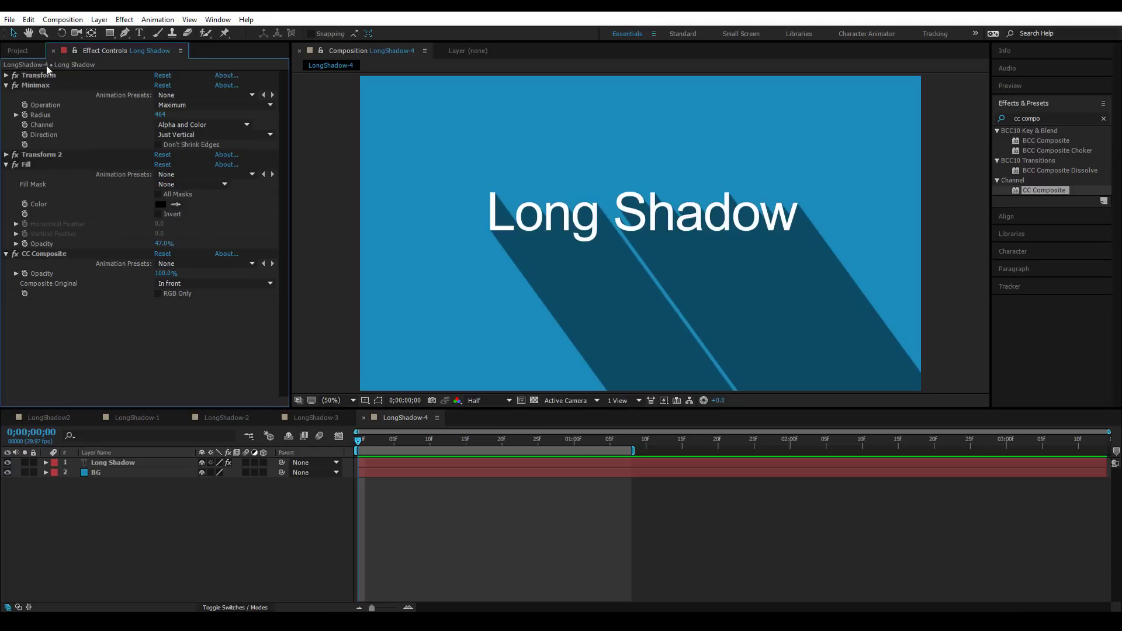
pyautogui.click(6, 85)
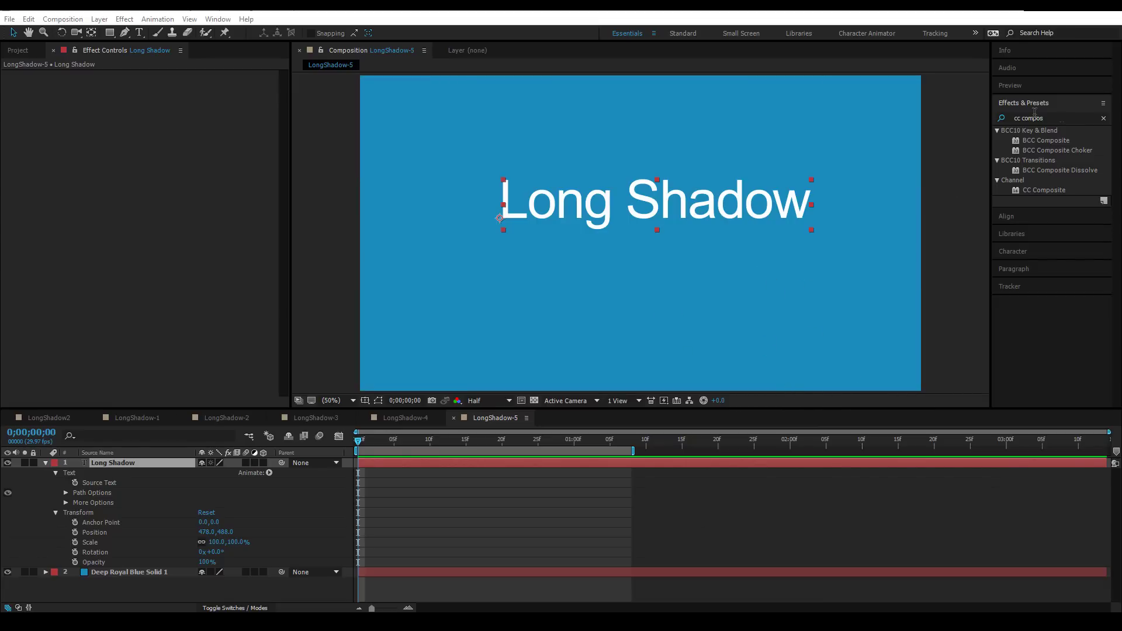
# Step: Find the Drop Shadow effect by searching for "drop sha" and apply it to the text in LongShadow-5
pyautogui.click(1080, 121)
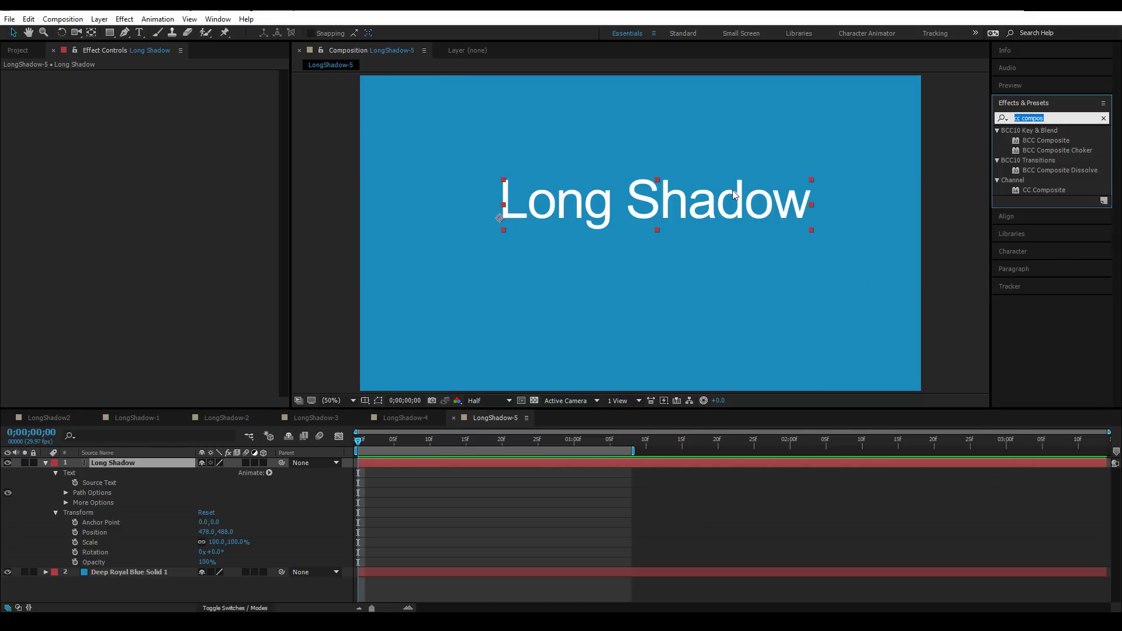
pyautogui.write('drro')
pyautogui.press('BackSpace')
pyautogui.press('BackSpace')
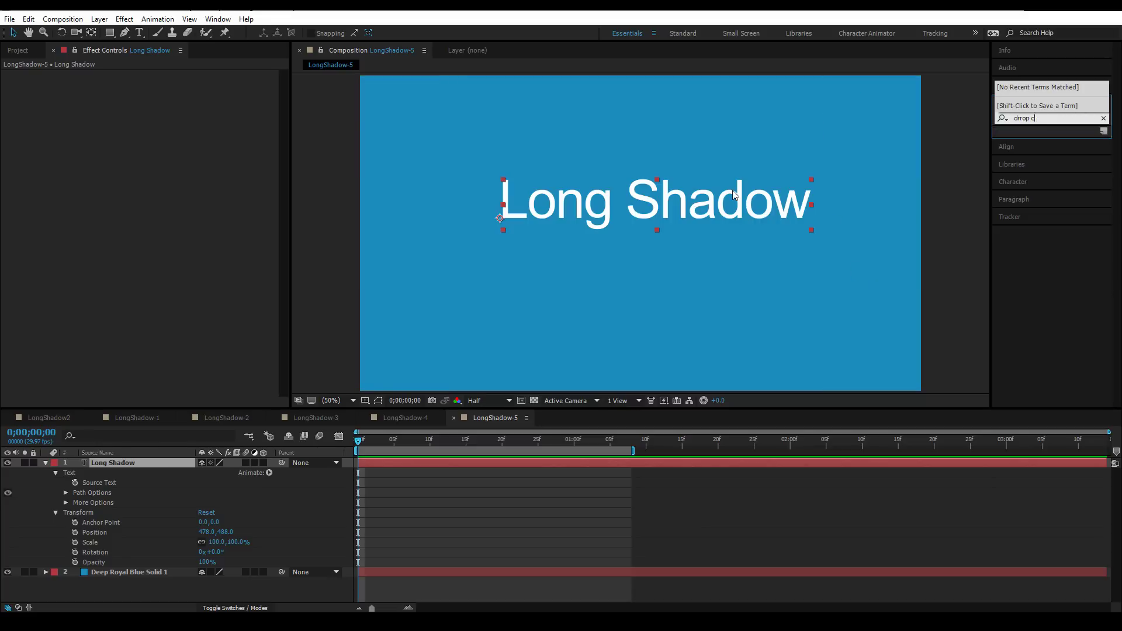
pyautogui.press('BackSpace')
pyautogui.write('oip')
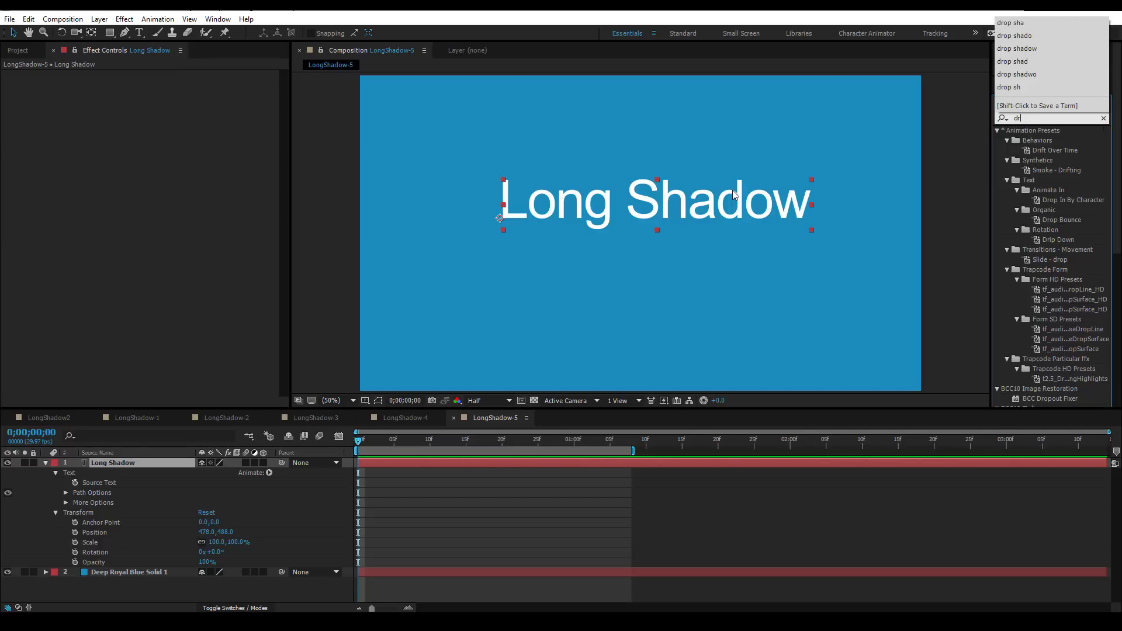
pyautogui.press('BackSpace')
pyautogui.press('BackSpace')
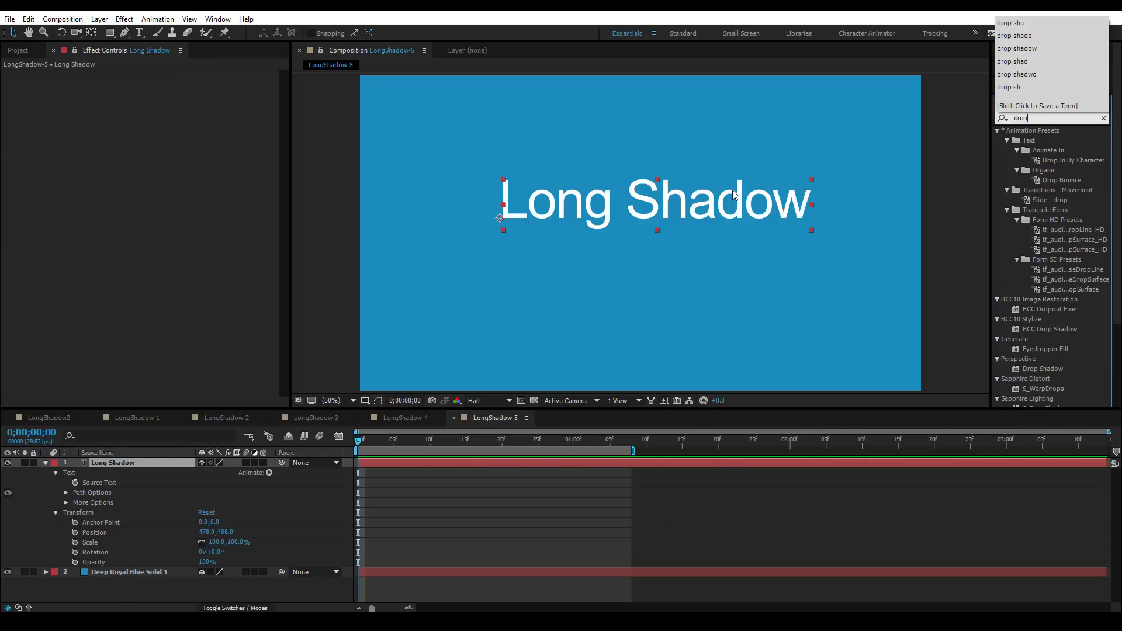
pyautogui.write('p sha')
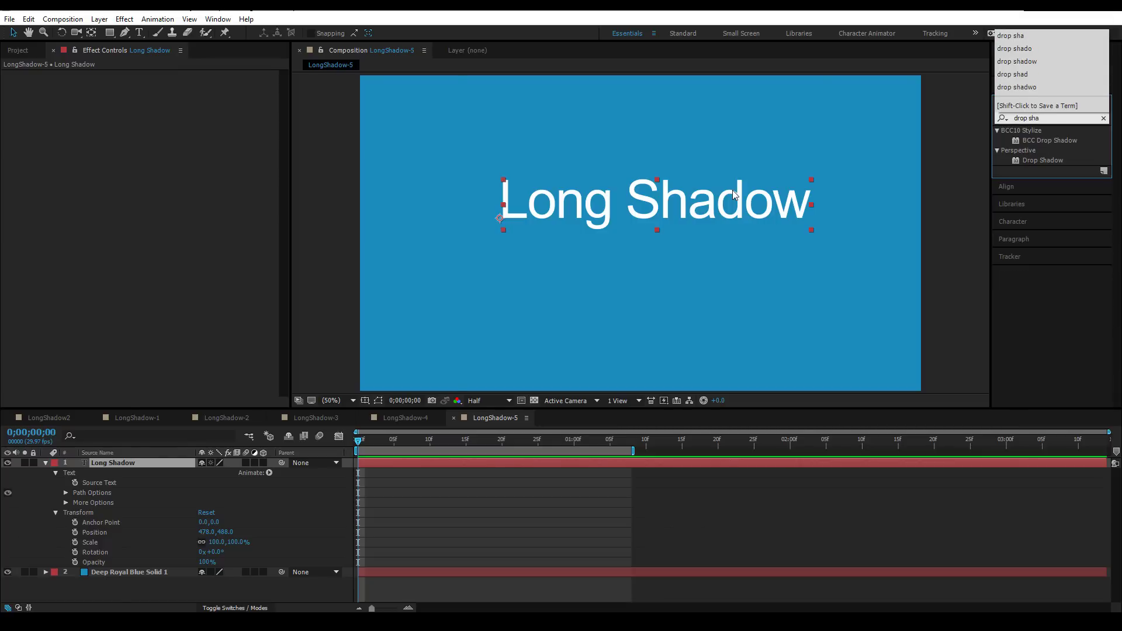
pyautogui.moveTo(1043, 161); pyautogui.dragTo(581, 211)
# Step: Duplicate the Drop Shadow effect on the Long Shadow text seven times
pyautogui.hotkey('ctrl', 'd')
pyautogui.hotkey('ctrl', 'd')
pyautogui.hotkey('ctrl', 'd')
pyautogui.hotkey('ctrl', 'd')
pyautogui.hotkey('ctrl', 'd')
pyautogui.hotkey('ctrl', 'd')
pyautogui.hotkey('ctrl', 'd')
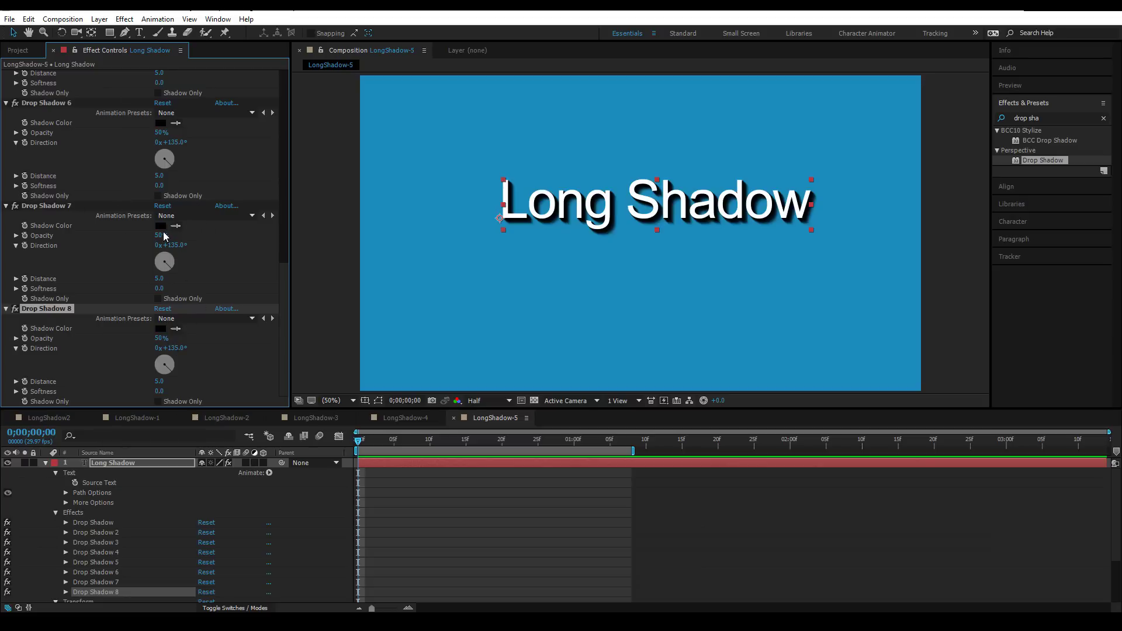
# Step: Delete all the duplicated Drop Shadow effects, keeping only the original one
pyautogui.press('Delete')
pyautogui.press('Delete')
pyautogui.press('Delete')
pyautogui.press('Delete')
pyautogui.press('Delete')
pyautogui.press('Delete')
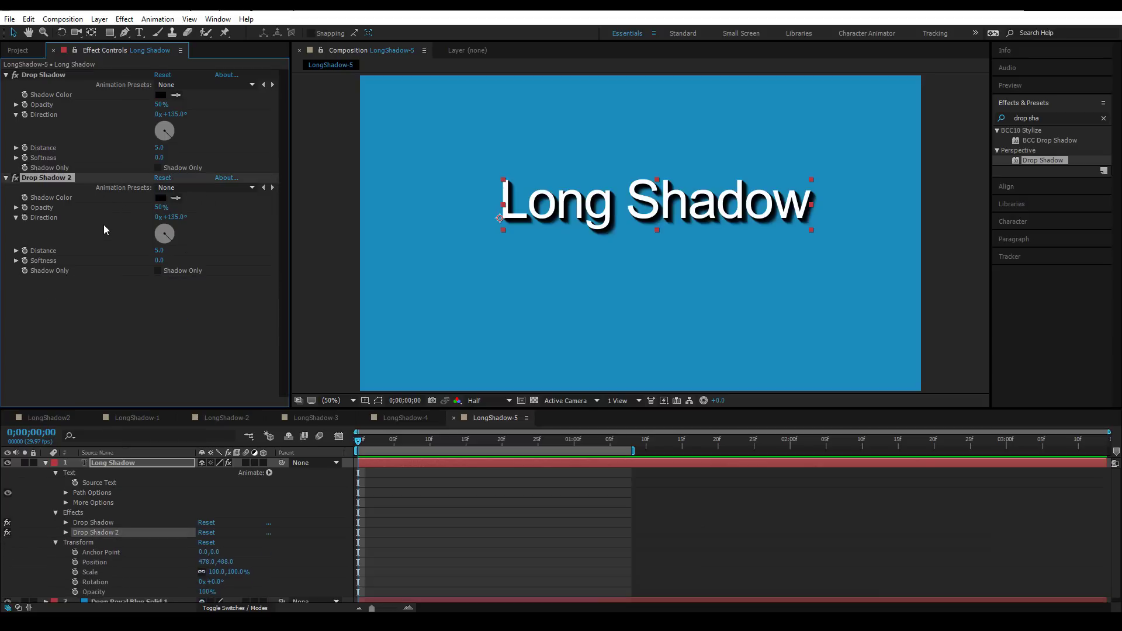
pyautogui.press('Delete')
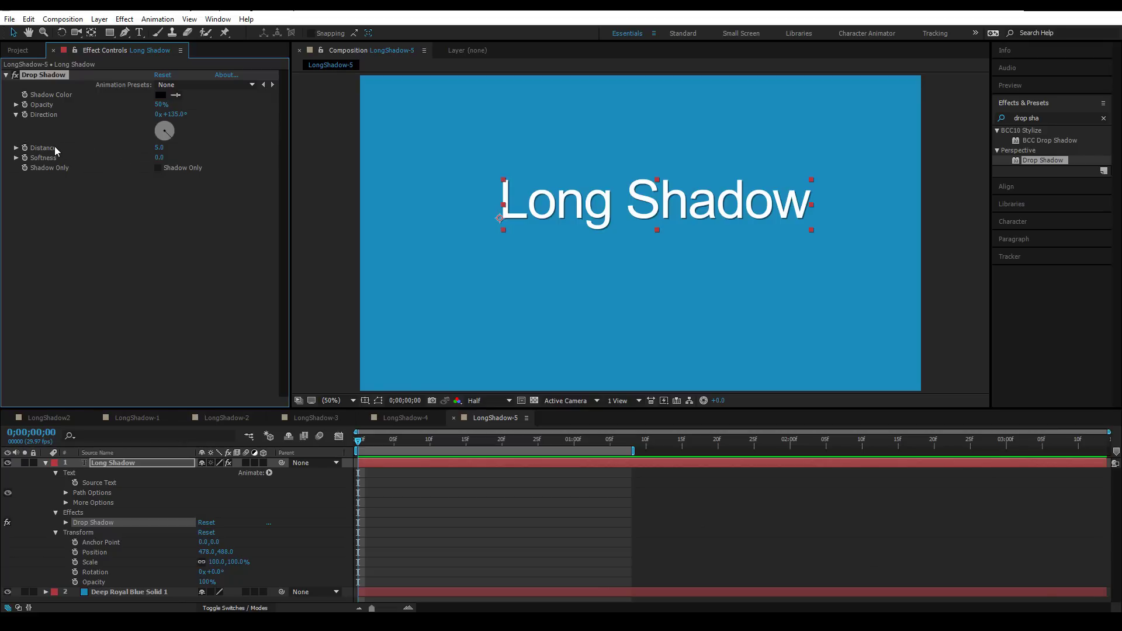
# Step: Add the expression thisProperty.propertyGroup(1).propertyIndex to the Drop Shadow's Distance, correcting the typo in thisProperty
pyautogui.keyDown('alt'); pyautogui.click(25, 147); pyautogui.keyUp('alt')
pyautogui.write('this')
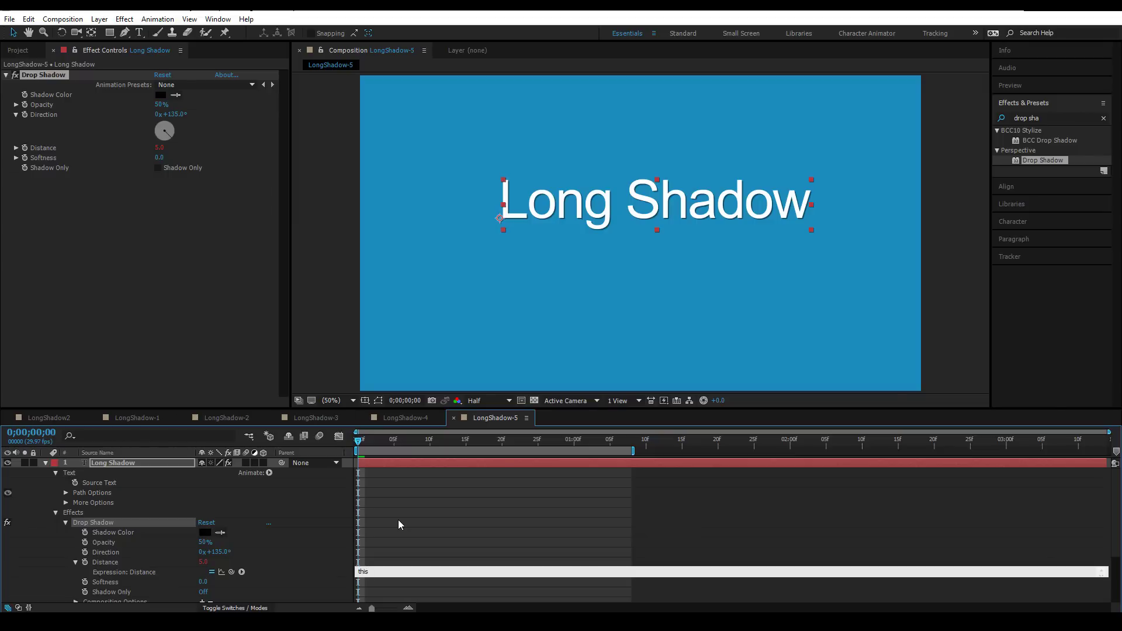
pyautogui.write('Proerty.propertyGroup(1).propertyIndex')
pyautogui.click(447, 516)
pyautogui.click(457, 571)
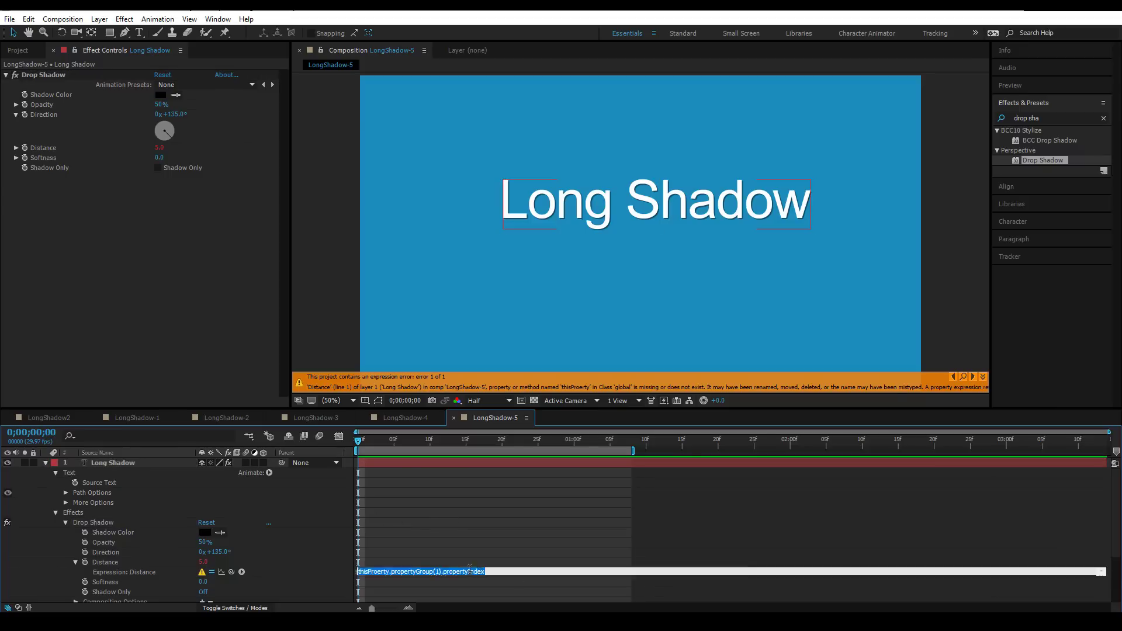
pyautogui.click(457, 571)
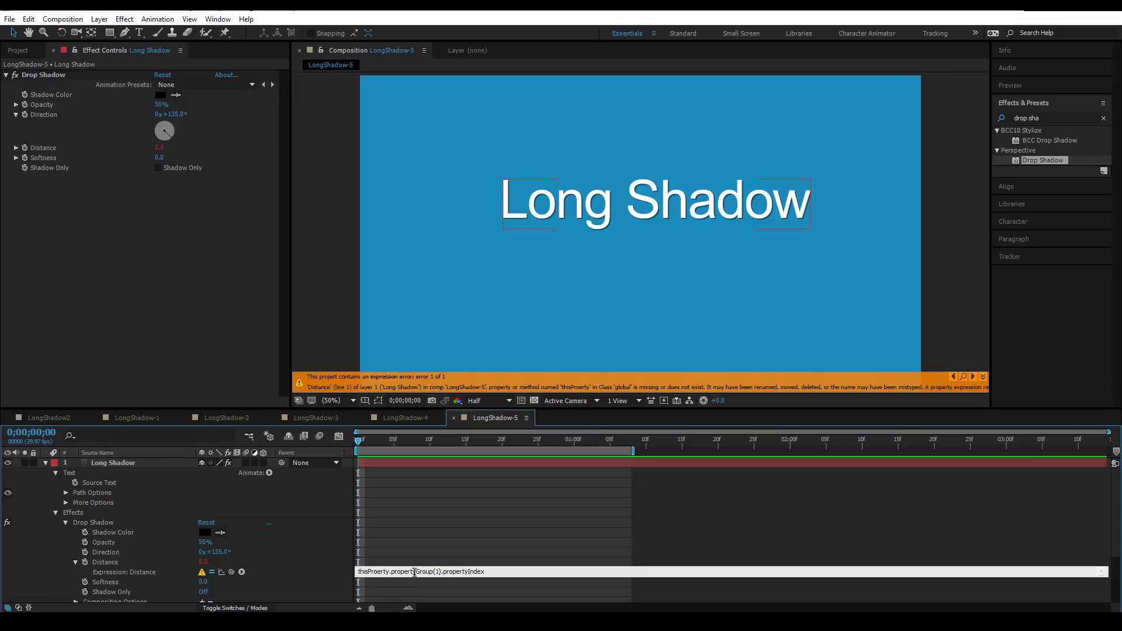
pyautogui.click(378, 571)
pyautogui.write('p')
pyautogui.click(463, 513)
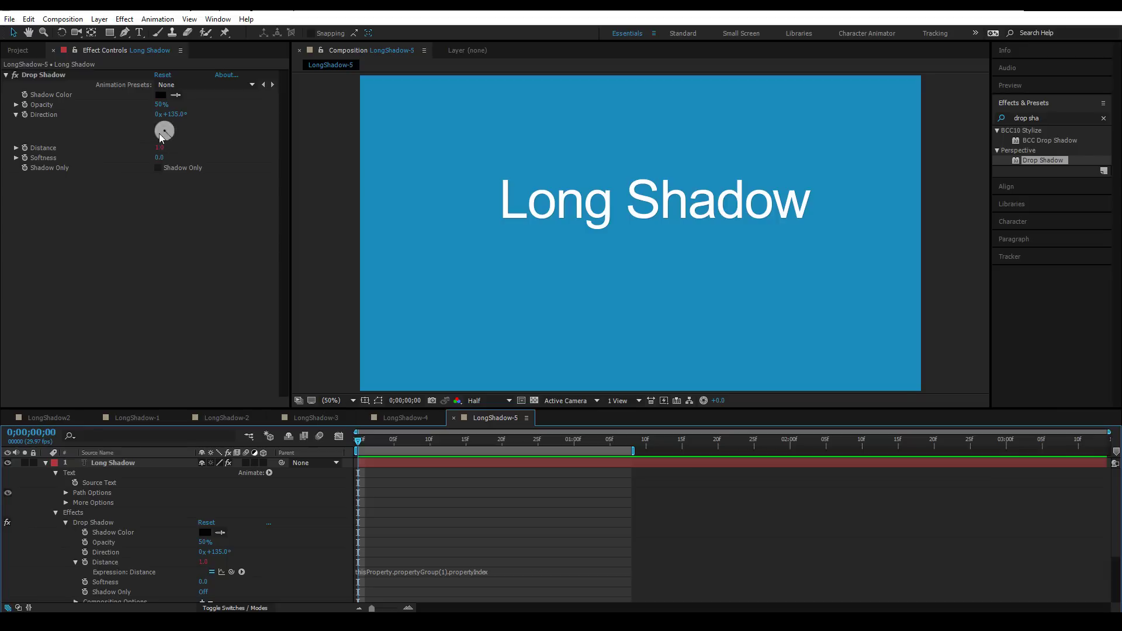
# Step: Test the Distance expression by duplicating the Drop Shadow effect twice, and delete both copies
pyautogui.click(52, 75)
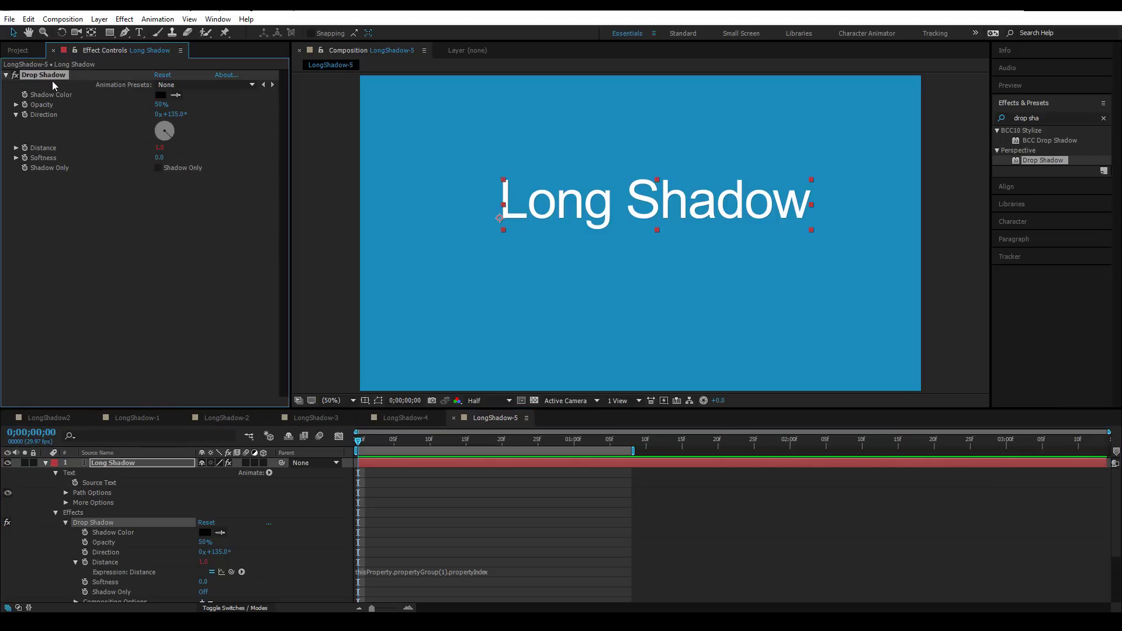
pyautogui.hotkey('ctrl', 'd')
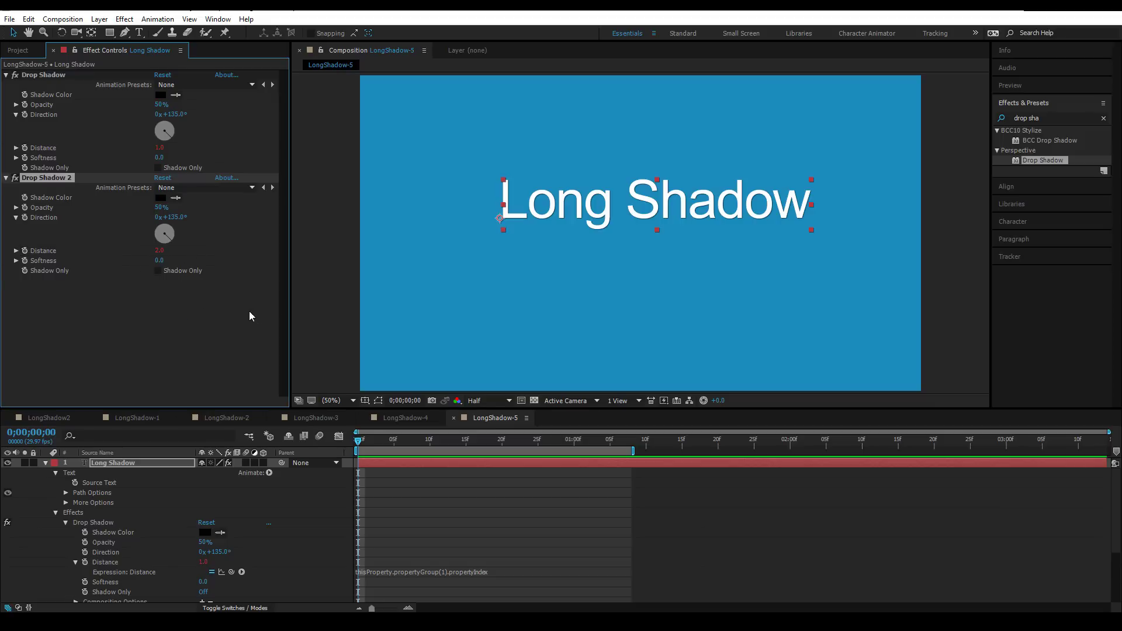
pyautogui.hotkey('ctrl', 'd')
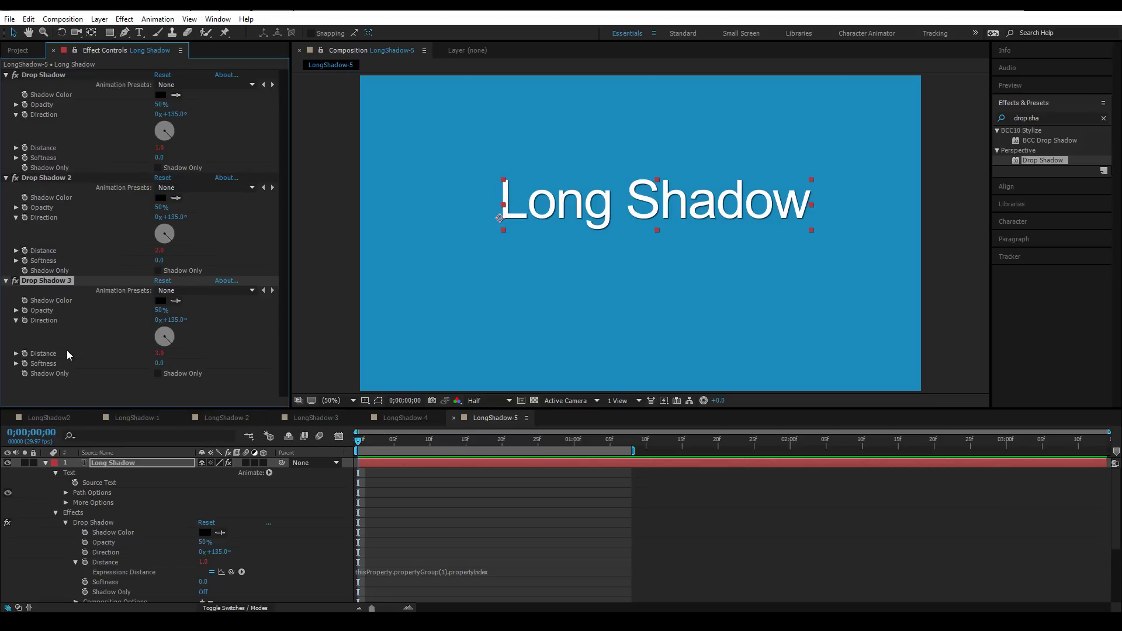
pyautogui.press('Delete')
pyautogui.press('Delete')
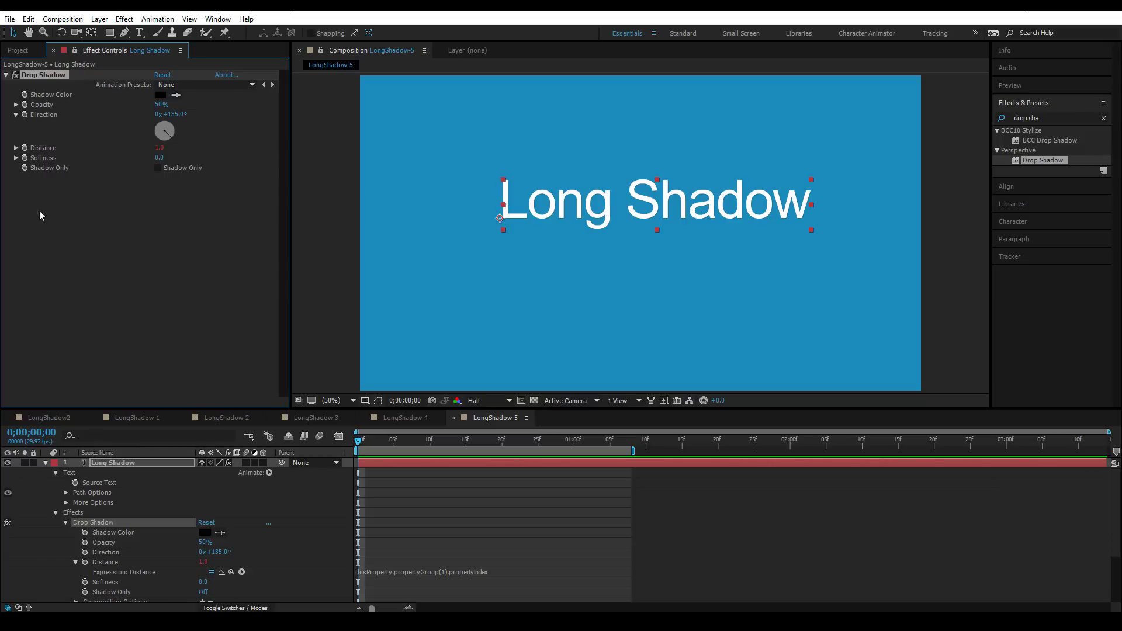
# Step: Set the Drop Shadow's Direction to -37°, duplicate the effect, and link the copy's Direction to the original's with an expression
pyautogui.moveTo(174, 115)
pyautogui.mouseDown()
pyautogui.moveTo(264, 122)
pyautogui.moveTo(165, 116)
pyautogui.mouseUp()
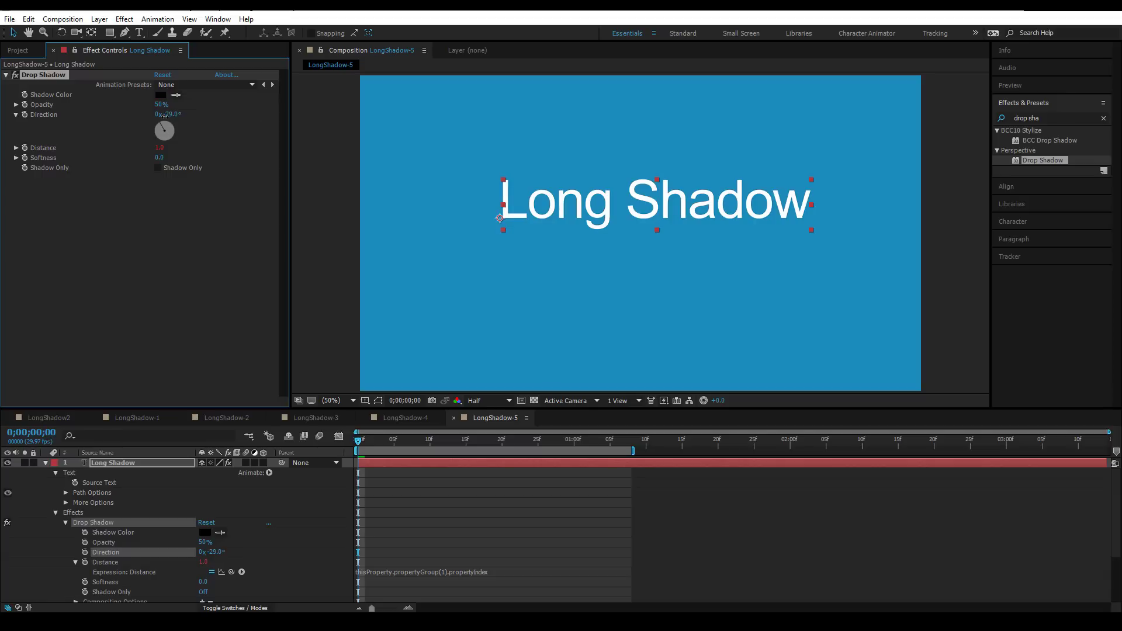
pyautogui.hotkey('ctrl', 'd')
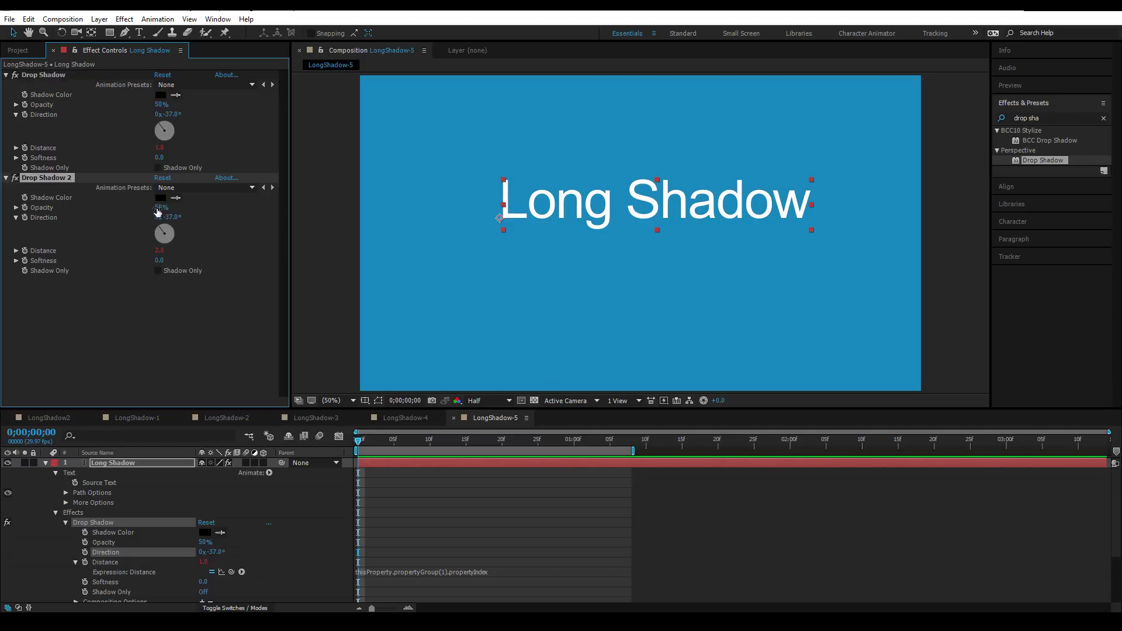
pyautogui.keyDown('alt'); pyautogui.click(25, 218); pyautogui.keyUp('alt')
pyautogui.moveTo(231, 604); pyautogui.dragTo(47, 115)
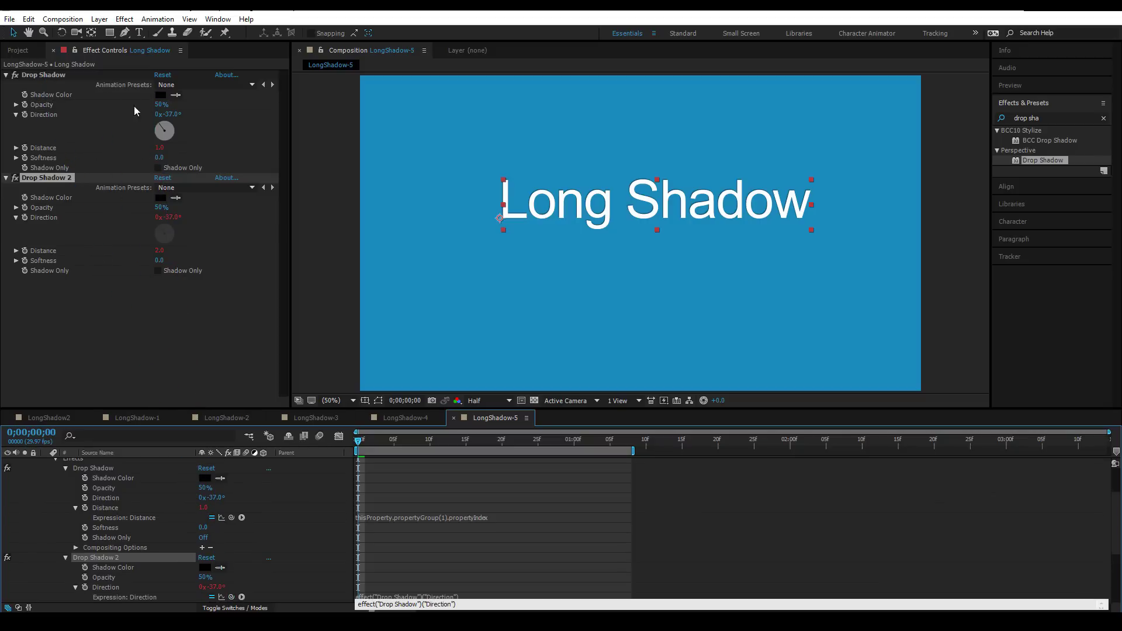
pyautogui.click(339, 569)
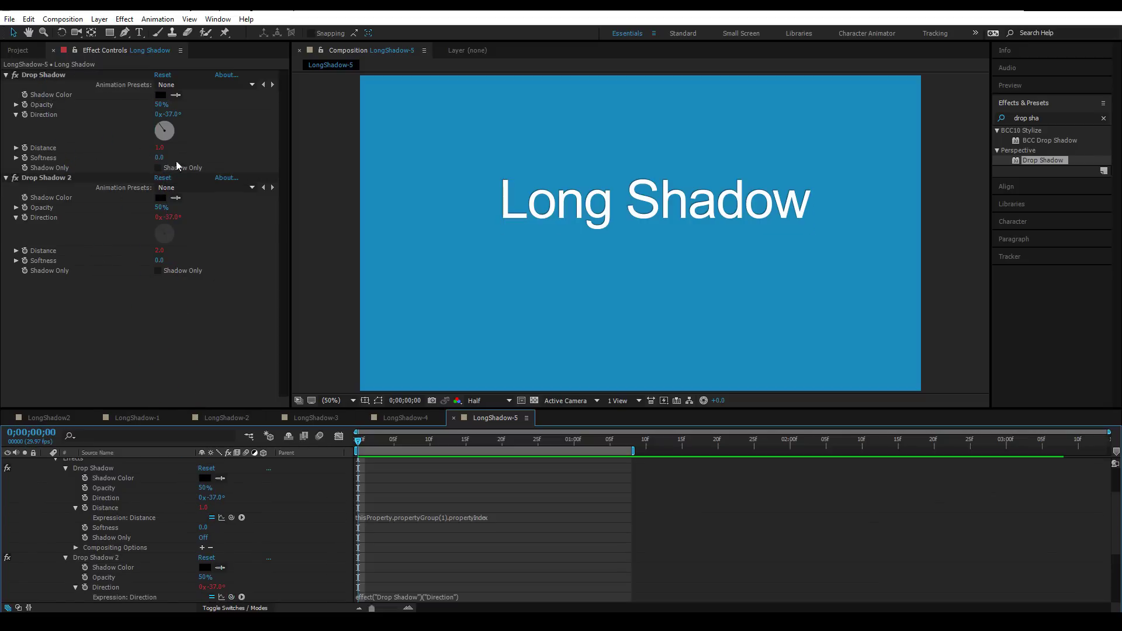
# Step: Set the original Drop Shadow's Direction to -2°
pyautogui.click(47, 178)
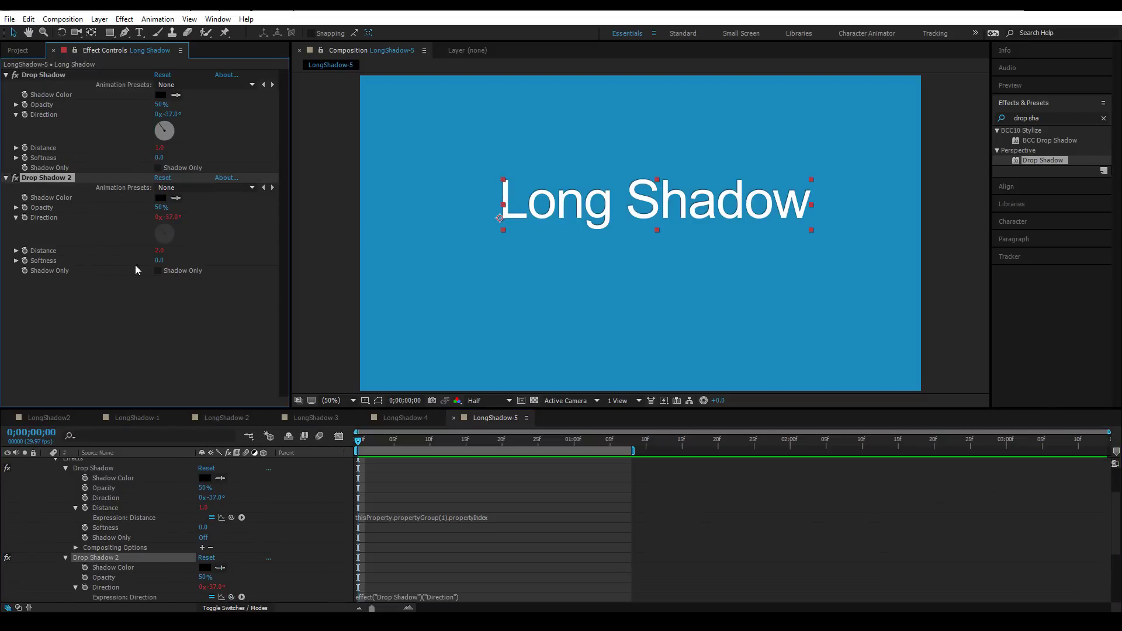
pyautogui.moveTo(175, 117); pyautogui.dragTo(203, 123)
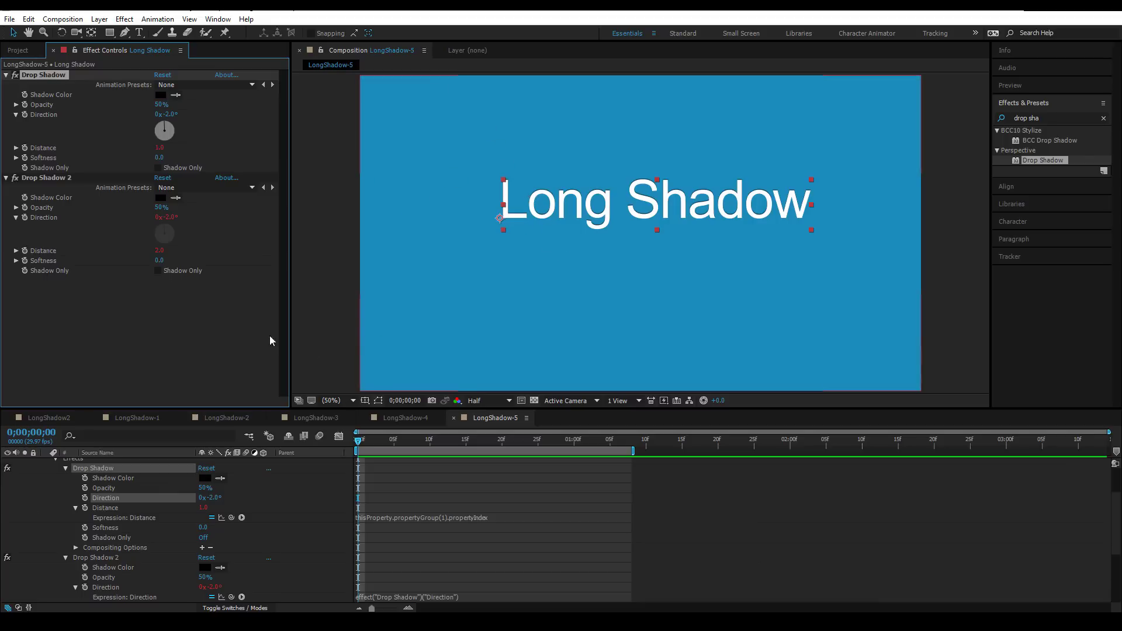
# Step: Find the Slider Control effect by searching for "slider", apply it to the text, and move it above the Drop Shadow effects
pyautogui.hotkey('ctrl', '5')
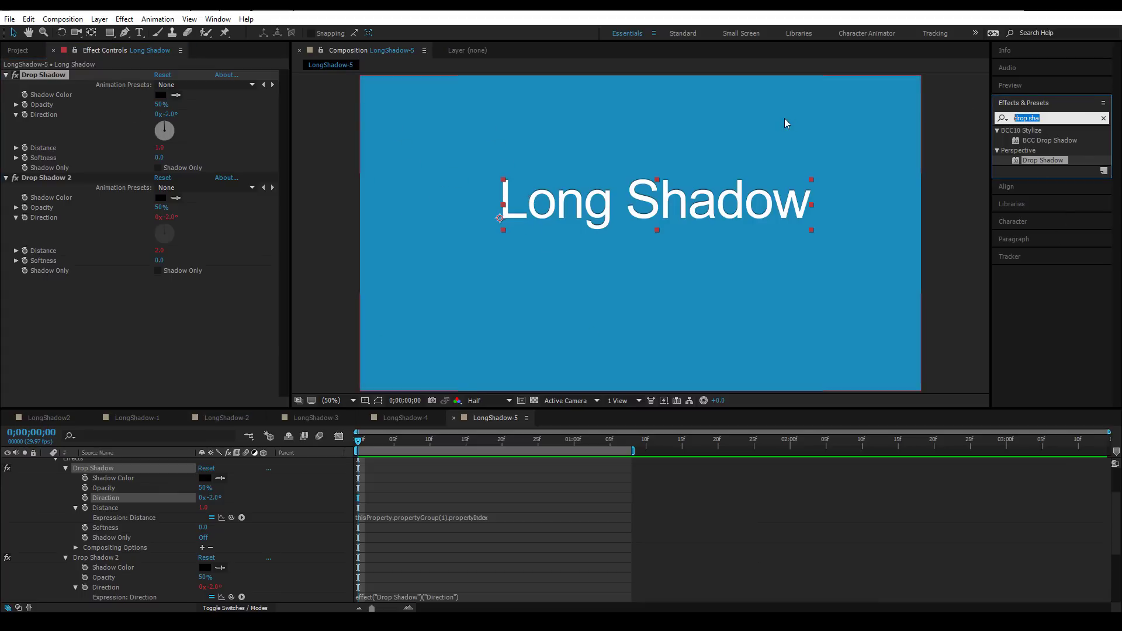
pyautogui.write('slider')
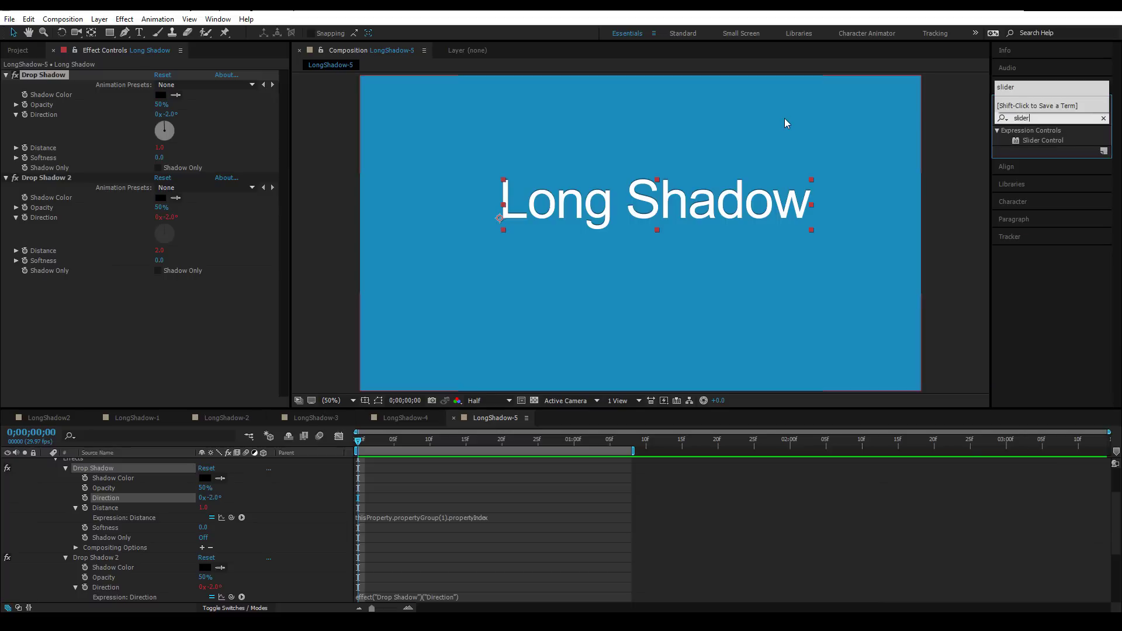
pyautogui.moveTo(1070, 140); pyautogui.dragTo(614, 201)
pyautogui.moveTo(85, 280); pyautogui.dragTo(58, 83)
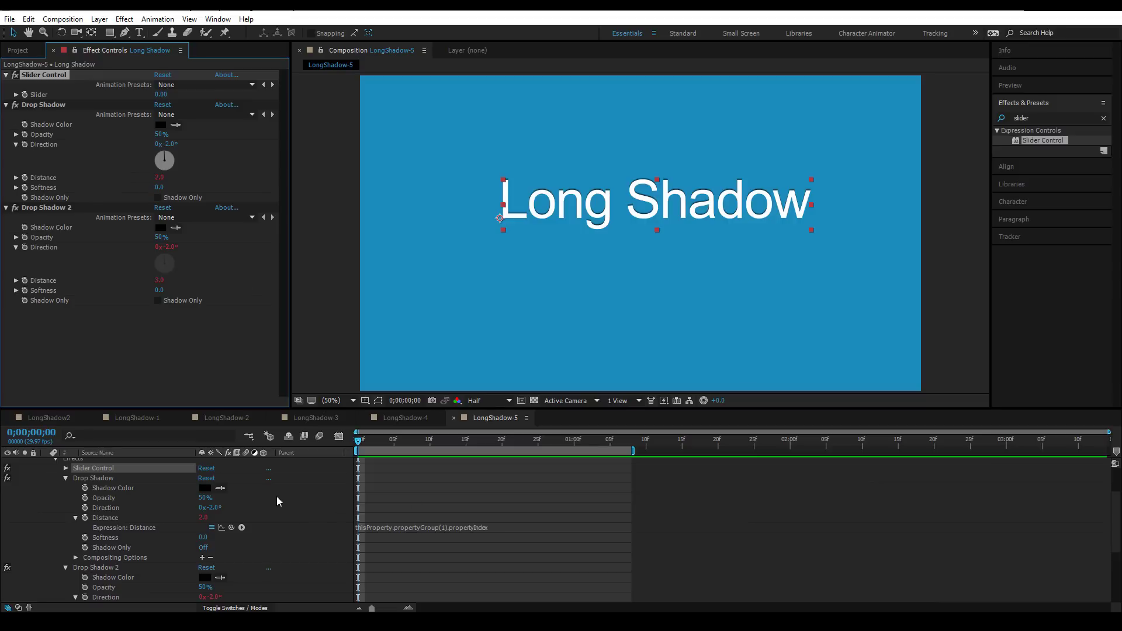
# Step: Remove the Distance expression from the first Drop Shadow and delete the Drop Shadow 2 effect
pyautogui.keyDown('alt'); pyautogui.click(25, 179); pyautogui.keyUp('alt')
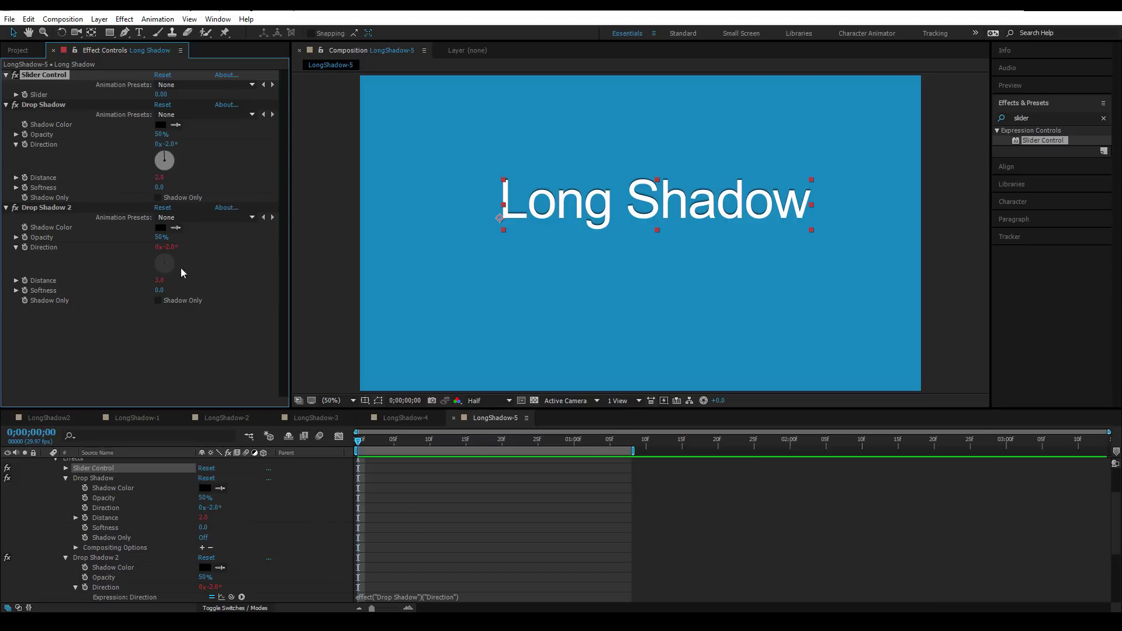
pyautogui.click(114, 487)
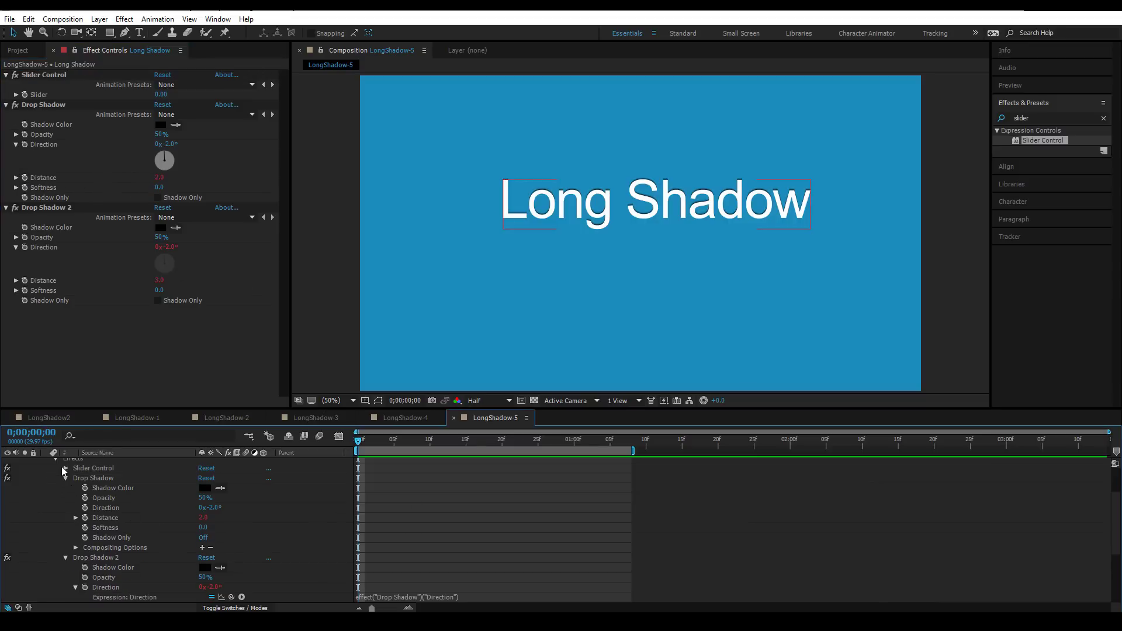
pyautogui.scroll(-1, 110, 526)
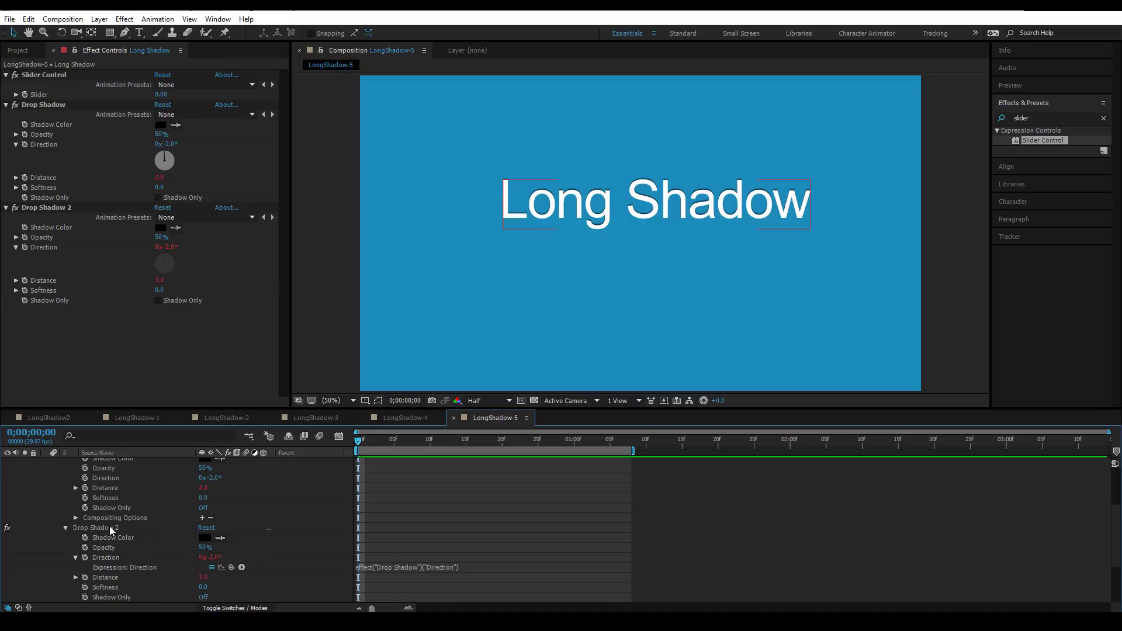
pyautogui.click(103, 528)
pyautogui.press('Delete')
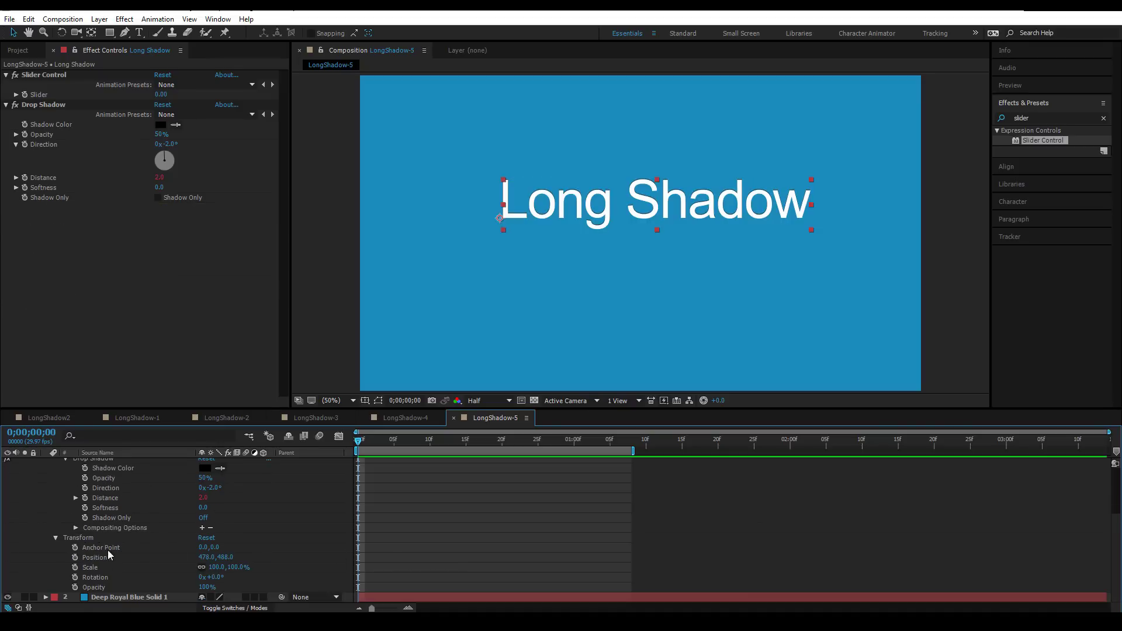
# Step: Give the remaining Drop Shadow's Distance the expression thisProperty.propertyGroup(1).propertyIndex-2
pyautogui.scroll(5, 114, 495)
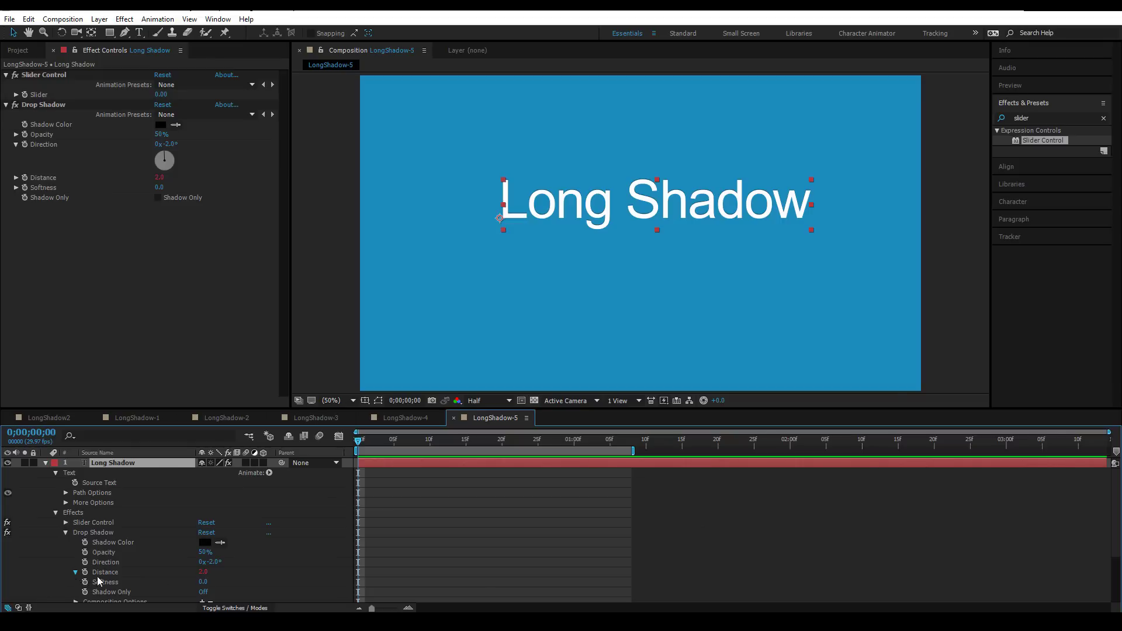
pyautogui.write('thisProperty.propertyGroup(1).propertyIndex')
pyautogui.click(496, 583)
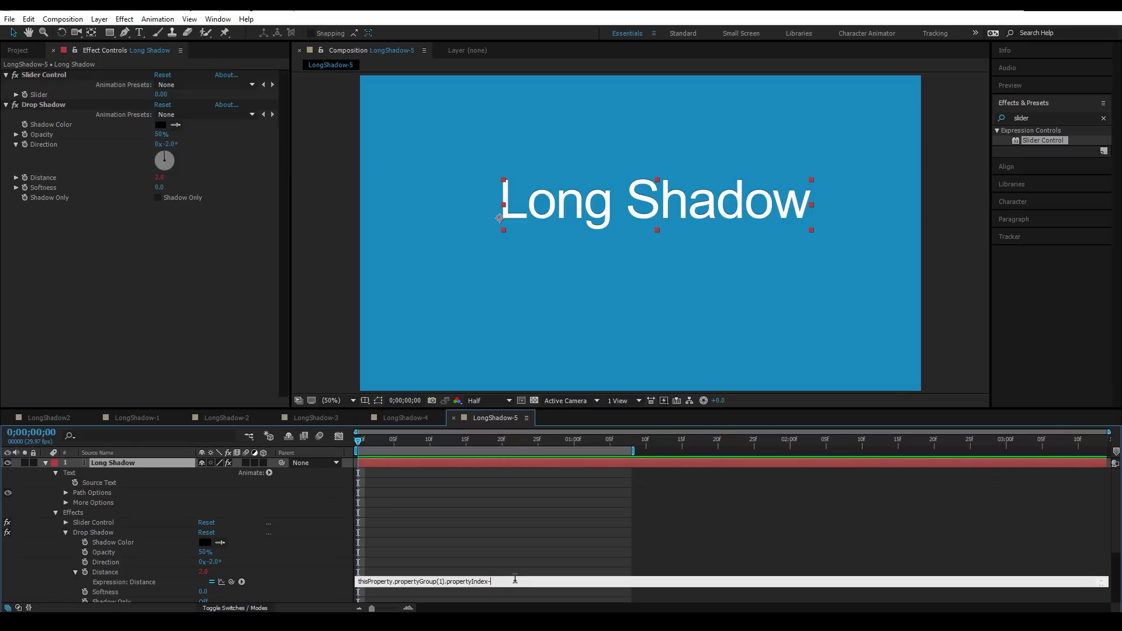
pyautogui.click(561, 540)
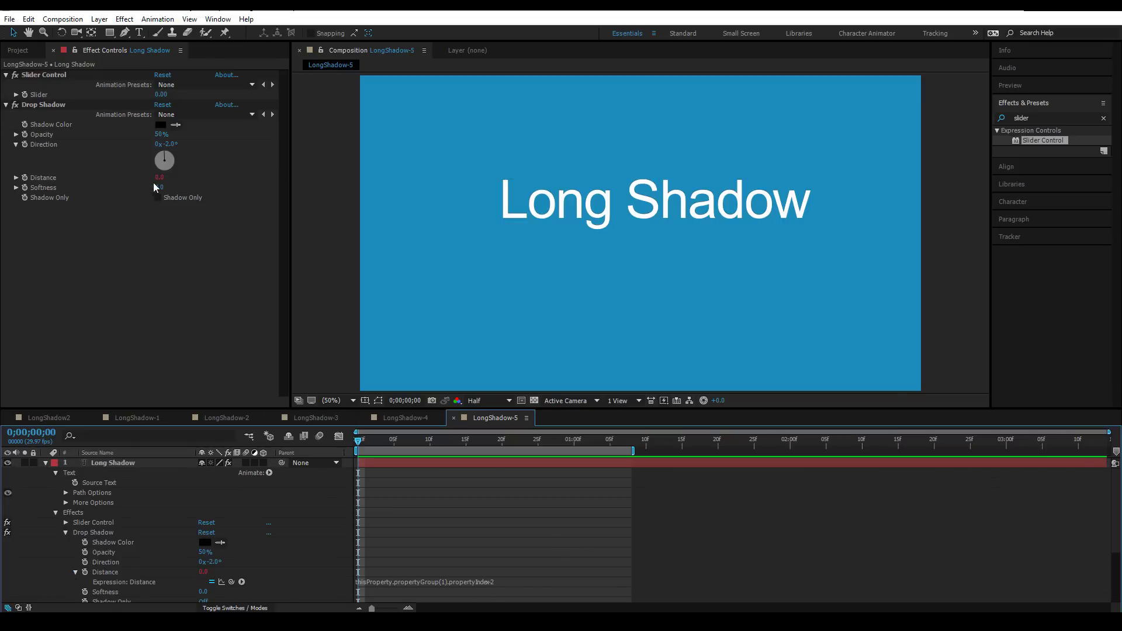
# Step: Append +effect("Slider Control")("Slider") to the Distance expression by linking it to the Slider Control's value
pyautogui.click(500, 581)
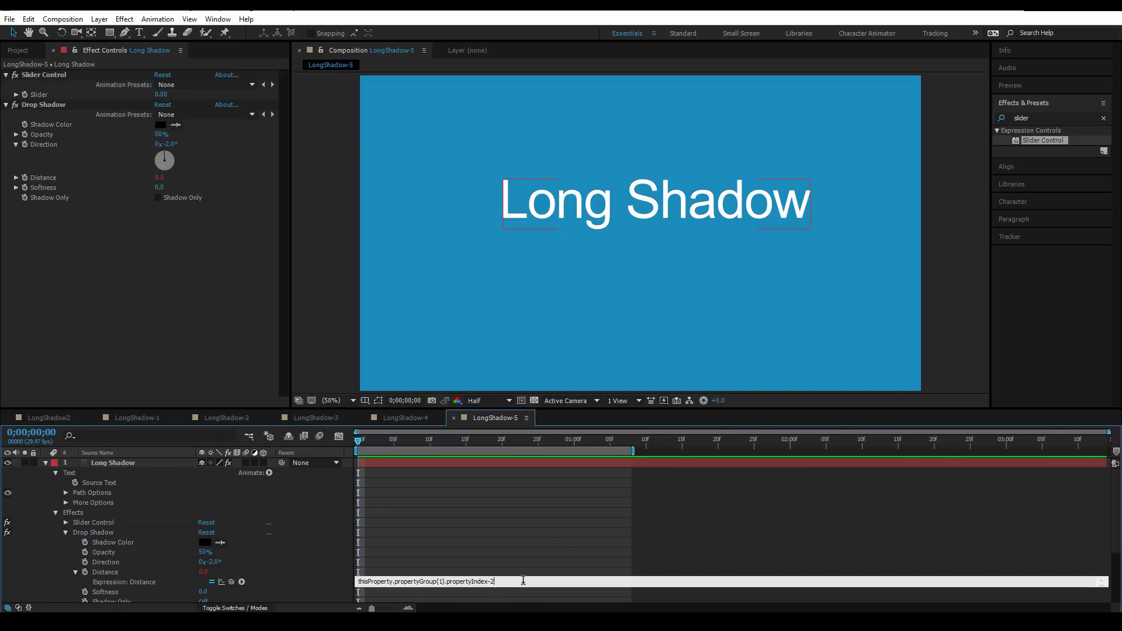
pyautogui.write('+')
pyautogui.moveTo(230, 582); pyautogui.dragTo(46, 103)
pyautogui.click(464, 529)
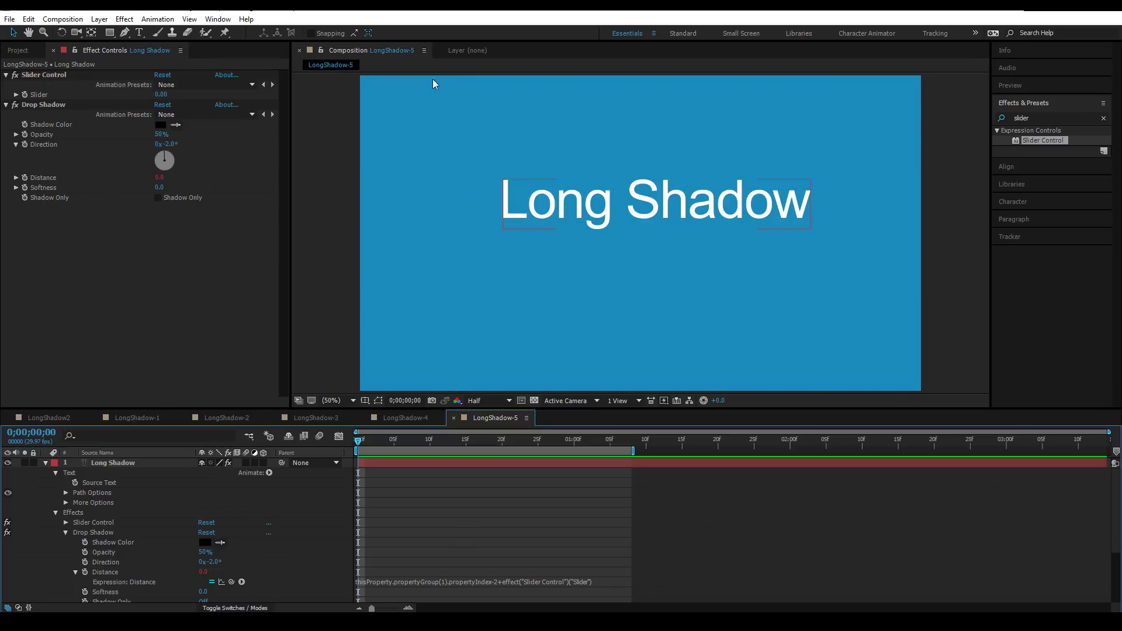
# Step: Duplicate the Drop Shadow effect repeatedly until the stack reaches Drop Shadow 32
pyautogui.click(46, 105)
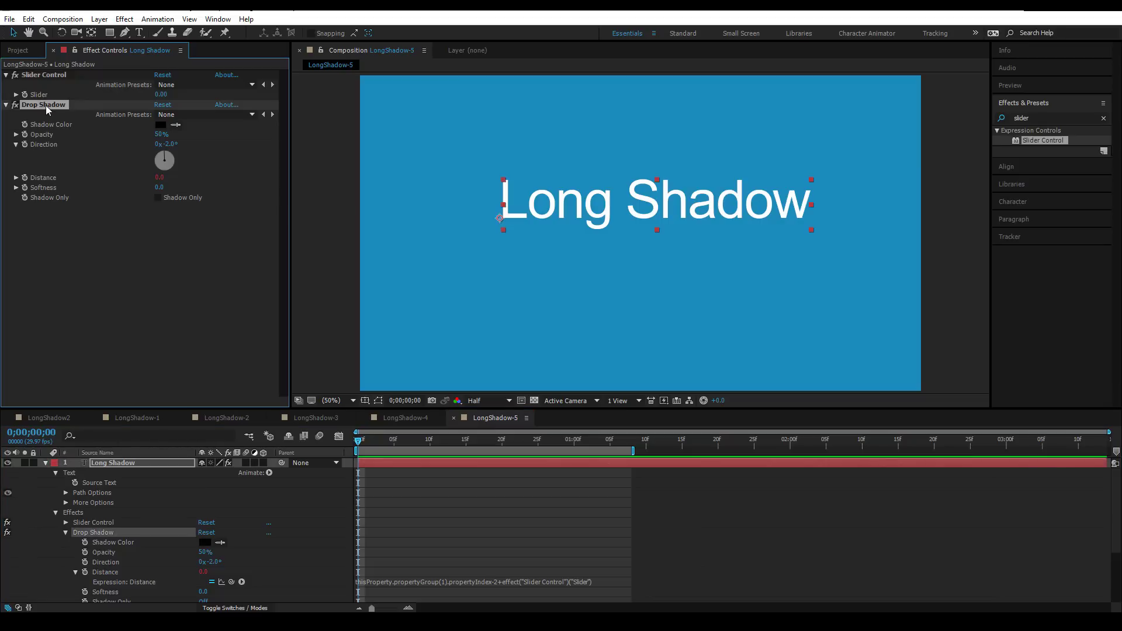
pyautogui.hotkey('ctrl', 'd')
pyautogui.hotkey('ctrl', 'd')
pyautogui.hotkey('ctrl', 'd')
pyautogui.hotkey('ctrl', 'd')
pyautogui.hotkey('ctrl', 'd')
pyautogui.hotkey('ctrl', 'd')
pyautogui.hotkey('ctrl', 'd')
pyautogui.hotkey('ctrl', 'd')
pyautogui.hotkey('ctrl', 'd')
pyautogui.hotkey('ctrl', 'd')
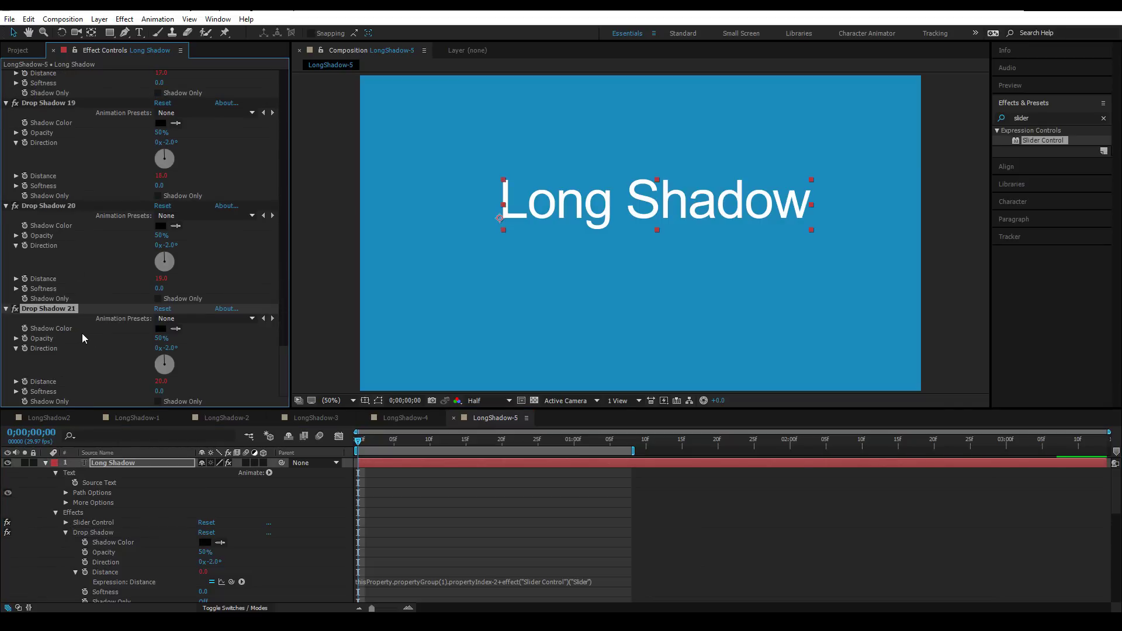
pyautogui.hotkey('ctrl', 'd')
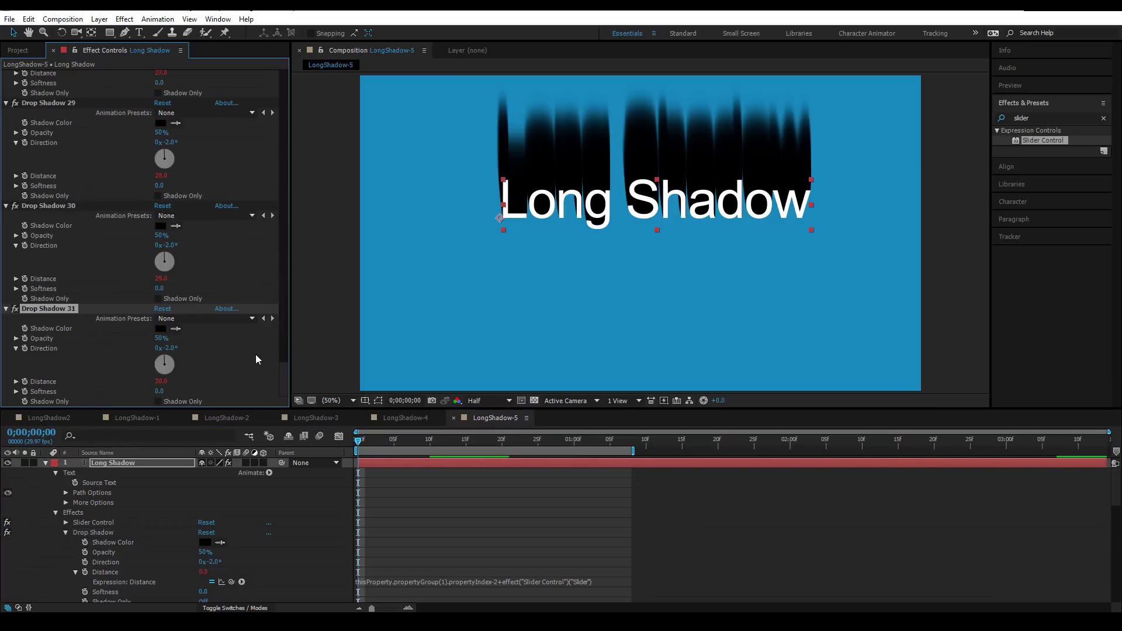
pyautogui.hotkey('ctrl', 'd')
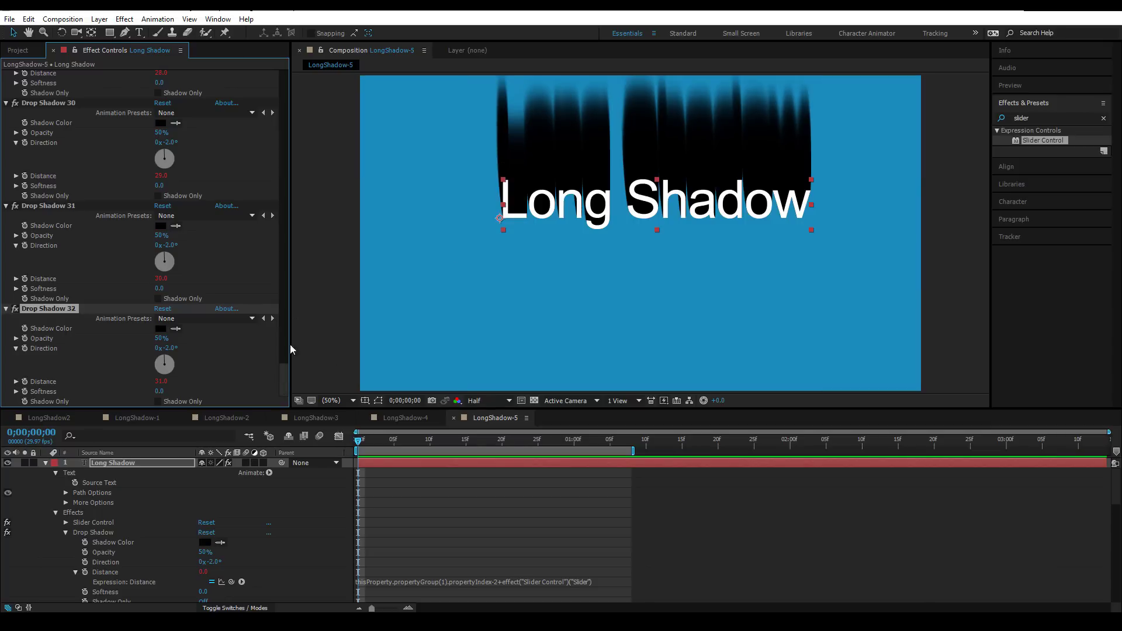
# Step: Set the Slider Control's Slider value to -24 to shorten the stacked shadow
pyautogui.moveTo(284, 368); pyautogui.dragTo(279, 90)
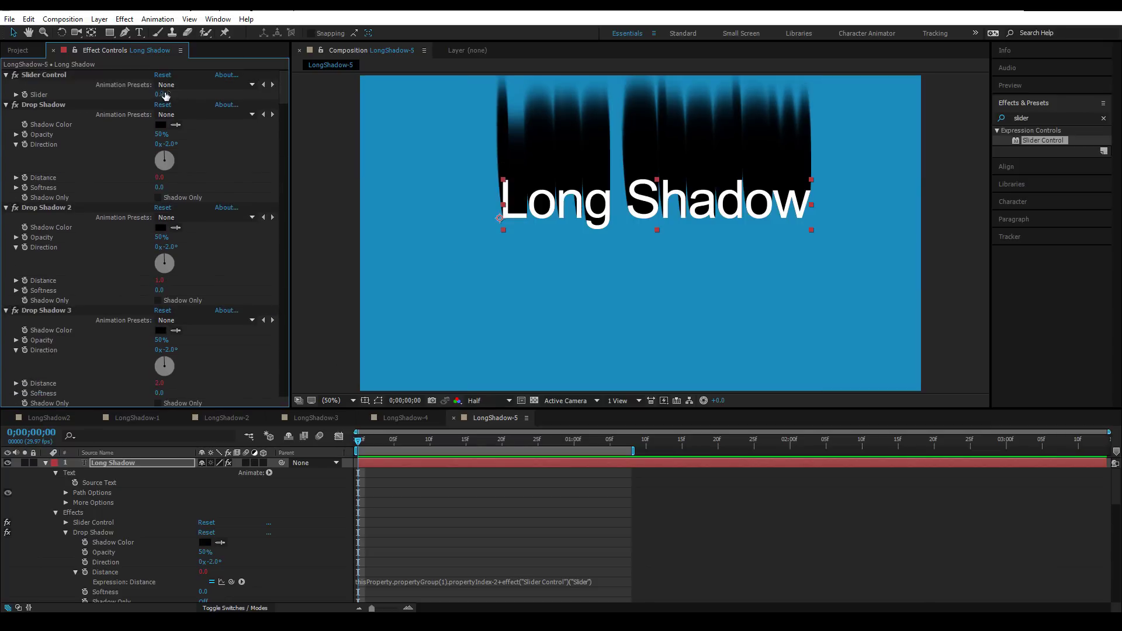
pyautogui.moveTo(161, 94); pyautogui.dragTo(139, 94)
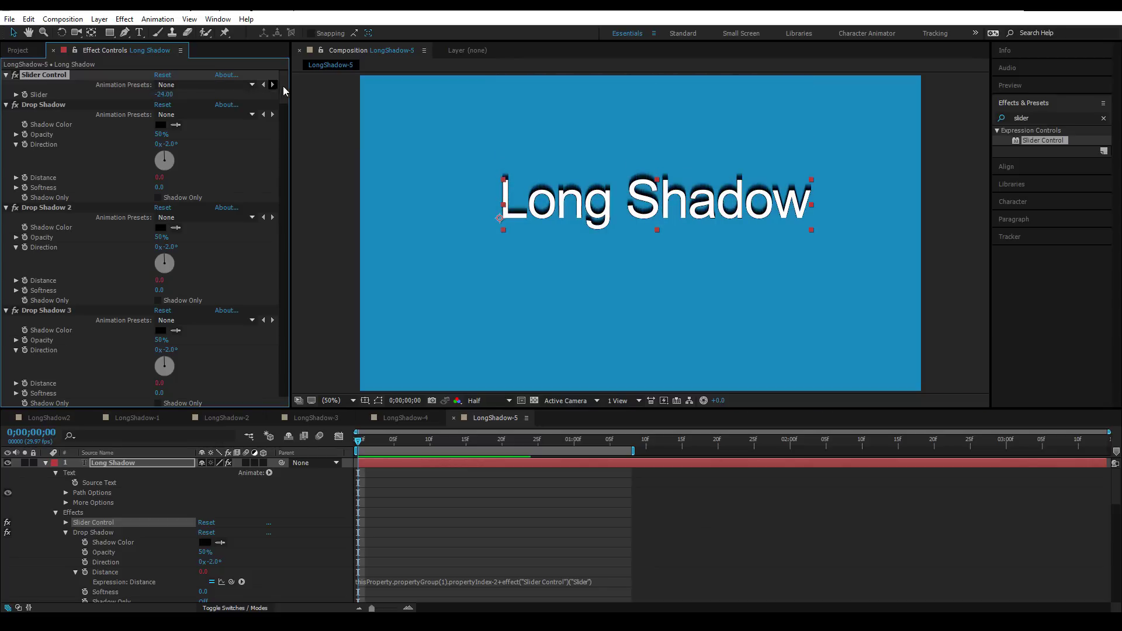
# Step: Select all the effects on the Long Shadow layer, collapse them together, and expand them again
pyautogui.moveTo(271, 110); pyautogui.dragTo(274, 383)
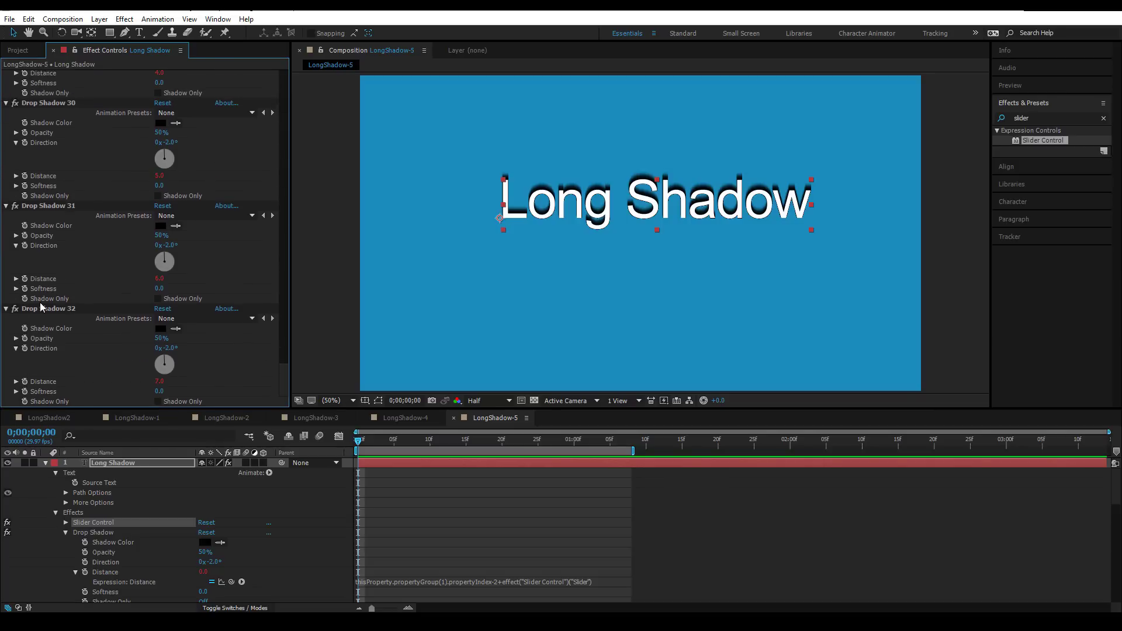
pyautogui.hotkey('ctrl', 'a')
pyautogui.click(6, 309)
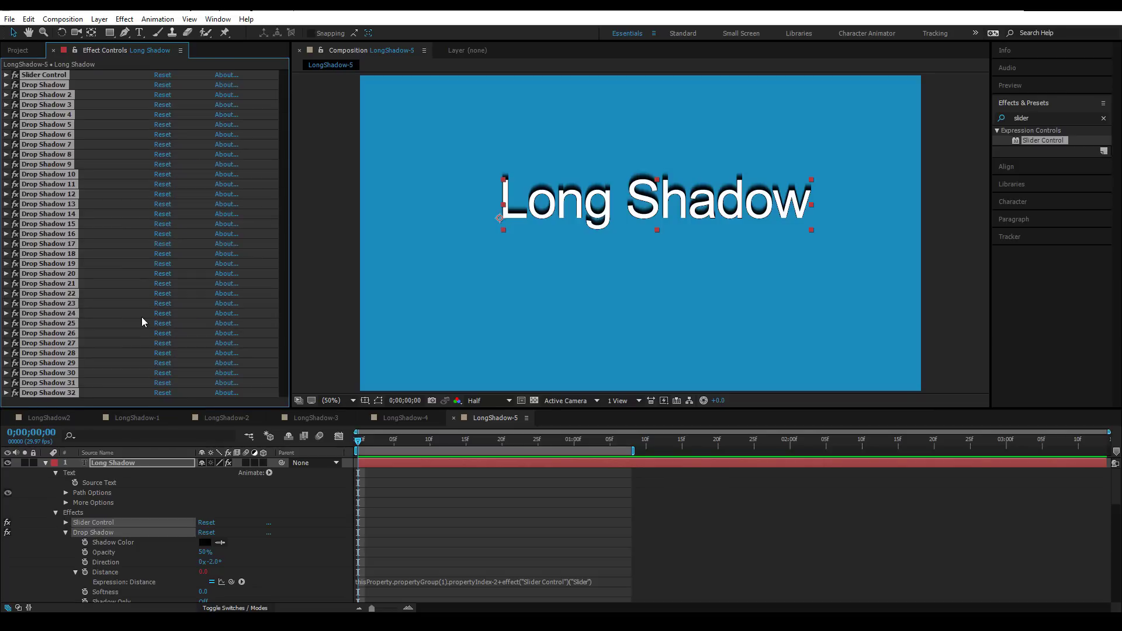
pyautogui.click(6, 85)
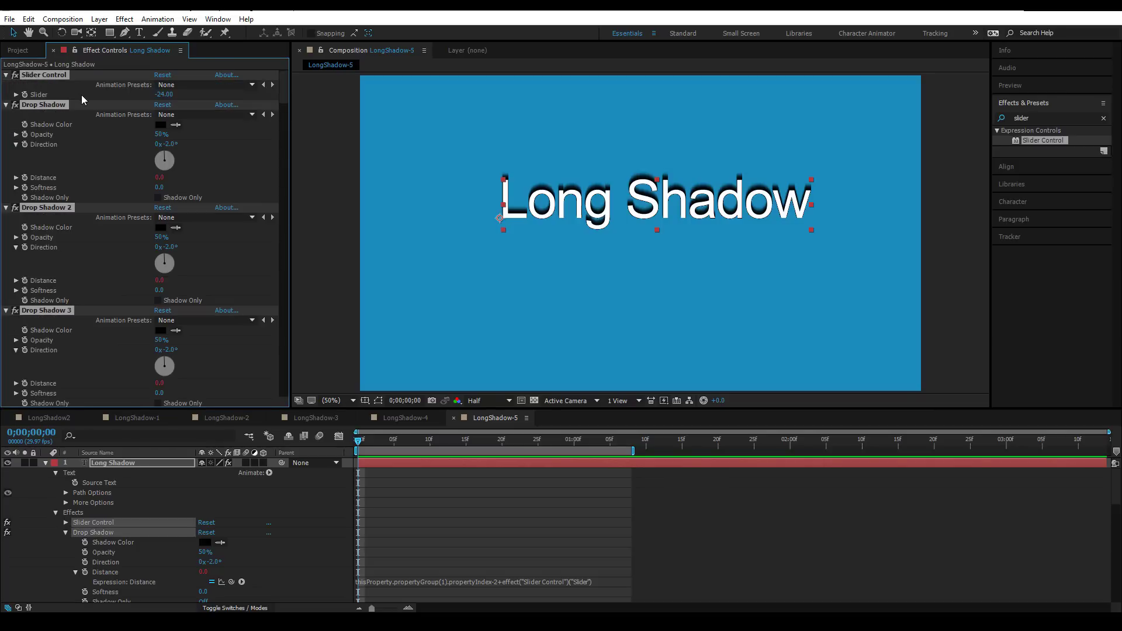
# Step: Collapse all the effects on the Long Shadow layer and reselect the layer
pyautogui.click(6, 105)
pyautogui.click(366, 170)
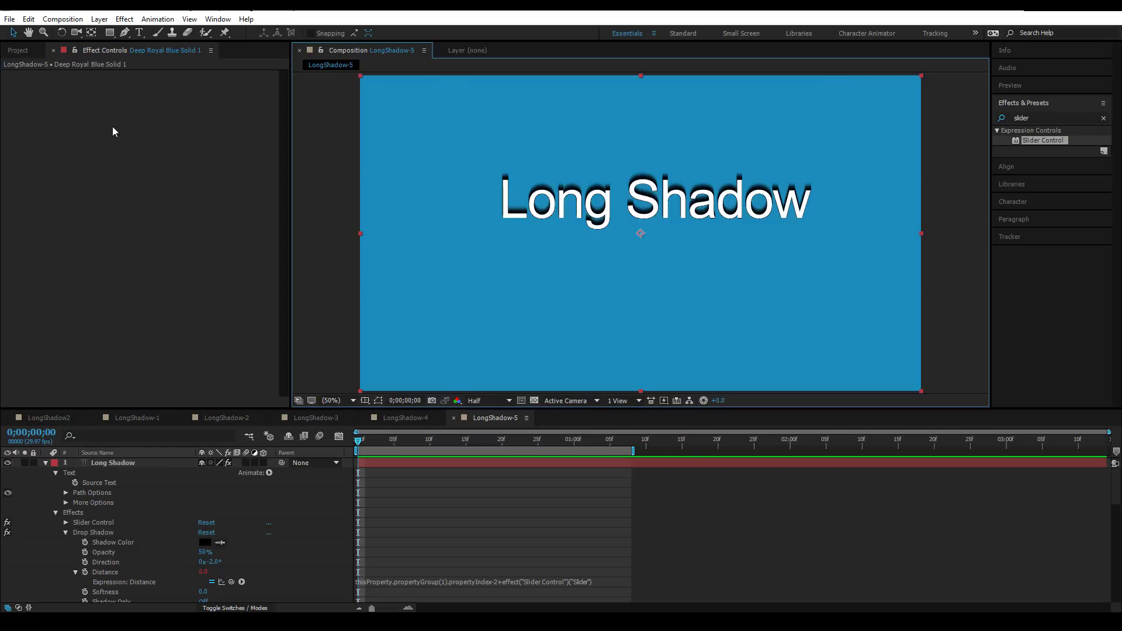
pyautogui.click(125, 462)
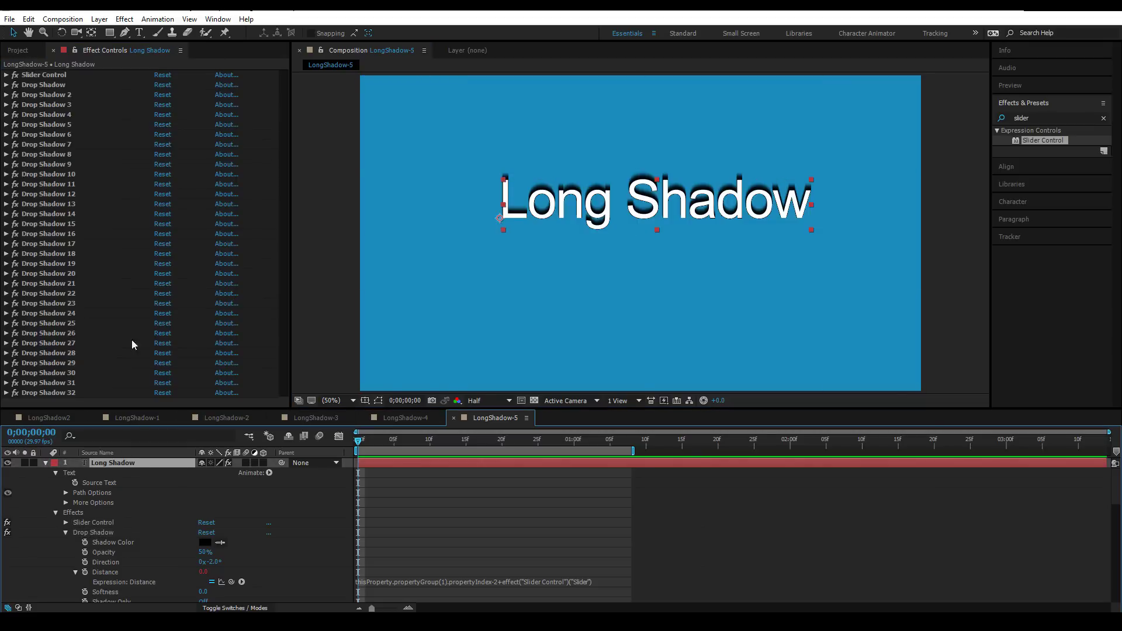
# Step: Try lowering the first Drop Shadow's Opacity to 46% and undo the change
pyautogui.click(6, 85)
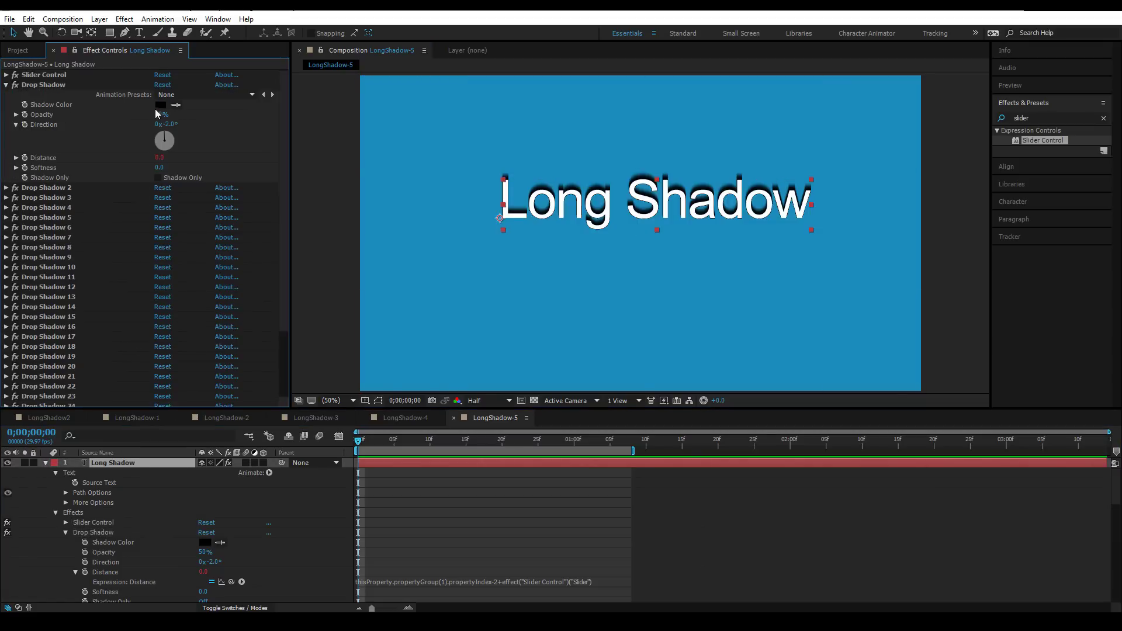
pyautogui.moveTo(156, 114); pyautogui.dragTo(154, 114)
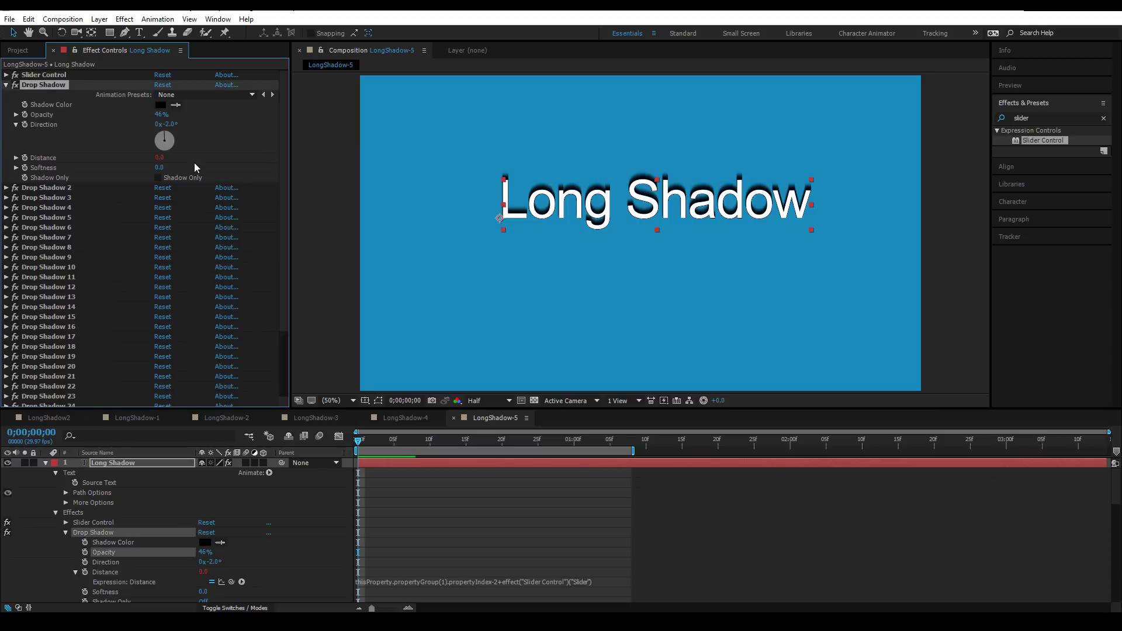
pyautogui.hotkey('ctrl', 'z')
pyautogui.click(6, 84)
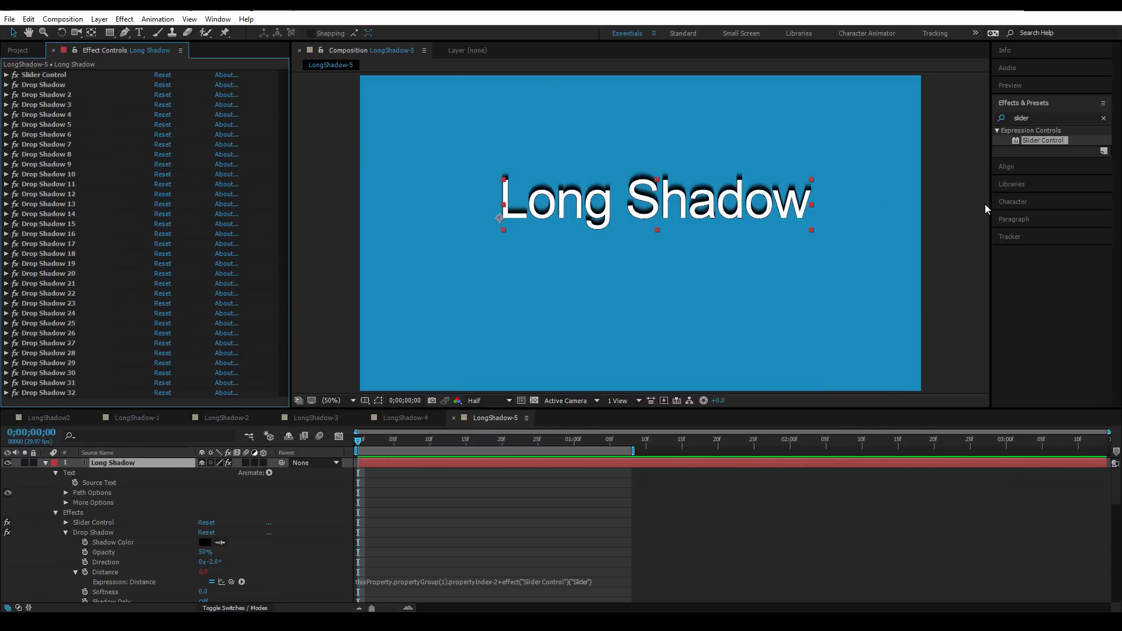
# Step: Find the Fill effect and apply it to the Long Shadow layer below Drop Shadow 32
pyautogui.click(1040, 119)
pyautogui.write('fl')
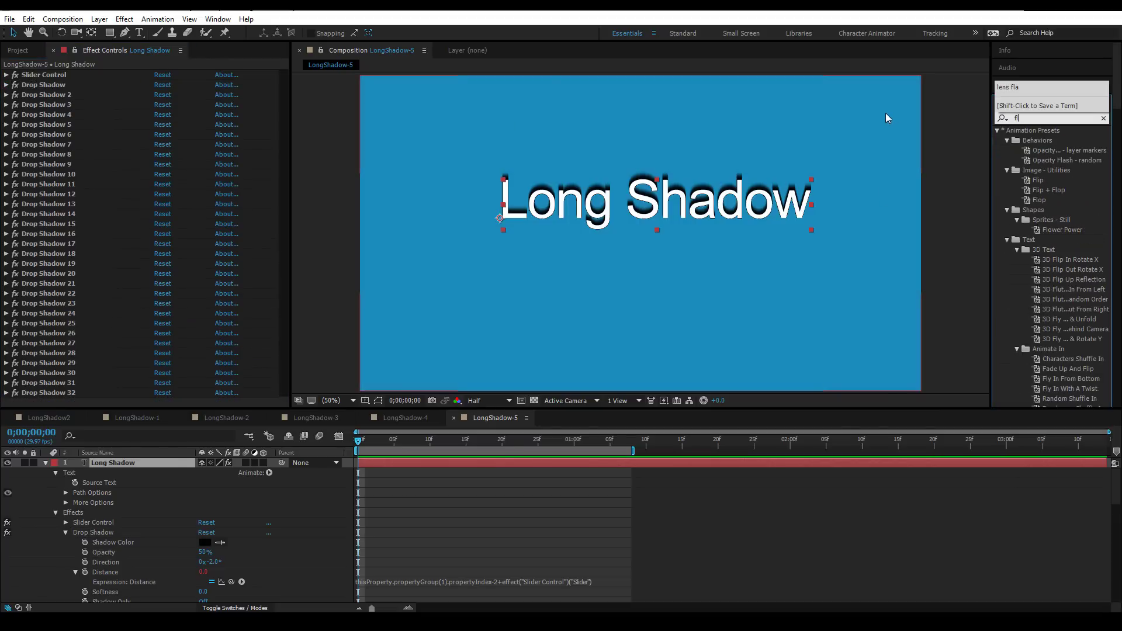
pyautogui.press('BackSpace')
pyautogui.write('ill')
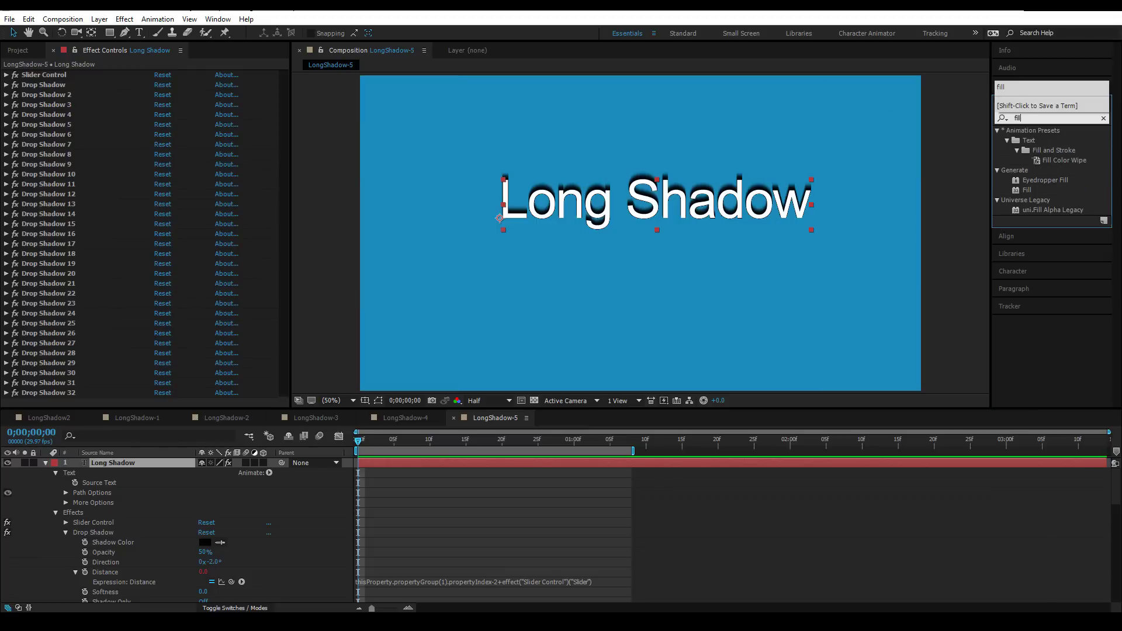
pyautogui.moveTo(1023, 191); pyautogui.dragTo(129, 340)
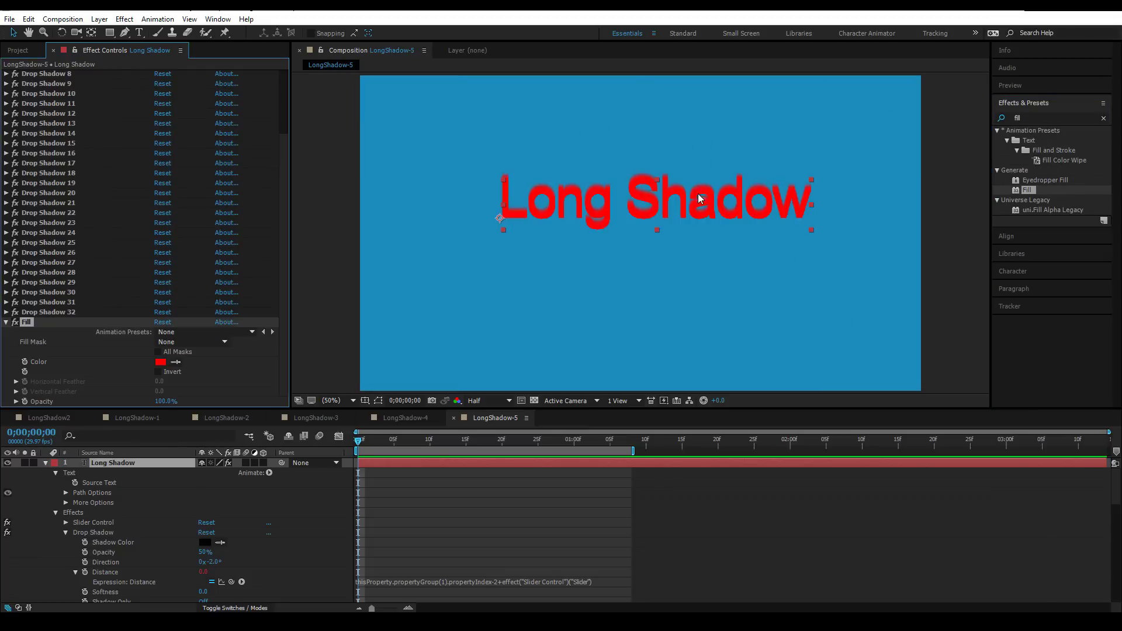
# Step: Set the Fill effect's colour to black (000000)
pyautogui.click(161, 361)
pyautogui.click(17, 176)
pyautogui.click(271, 31)
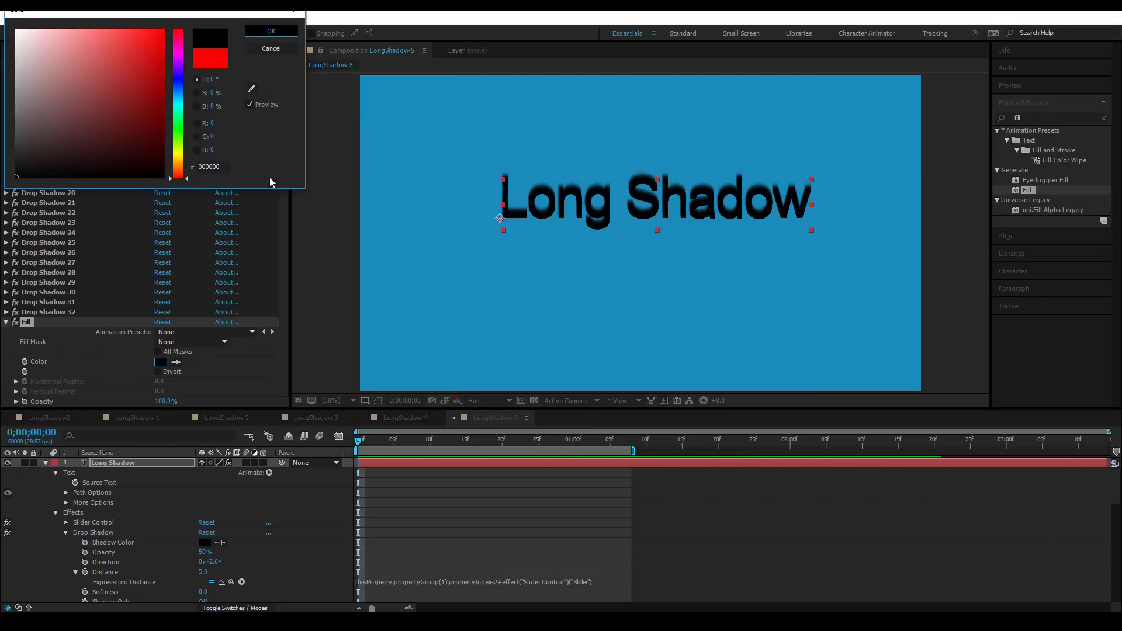
# Step: Expand the Slider Control effect and set its Slider value to 2 to lengthen the shadow
pyautogui.moveTo(283, 208); pyautogui.dragTo(288, 82)
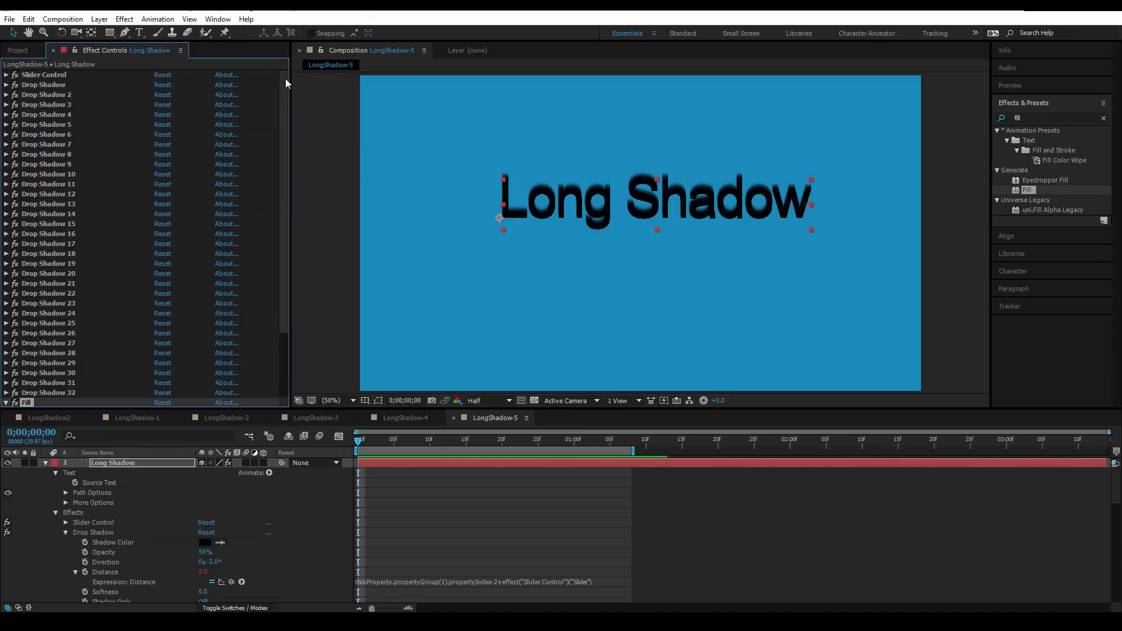
pyautogui.click(6, 75)
pyautogui.moveTo(210, 94); pyautogui.dragTo(178, 94)
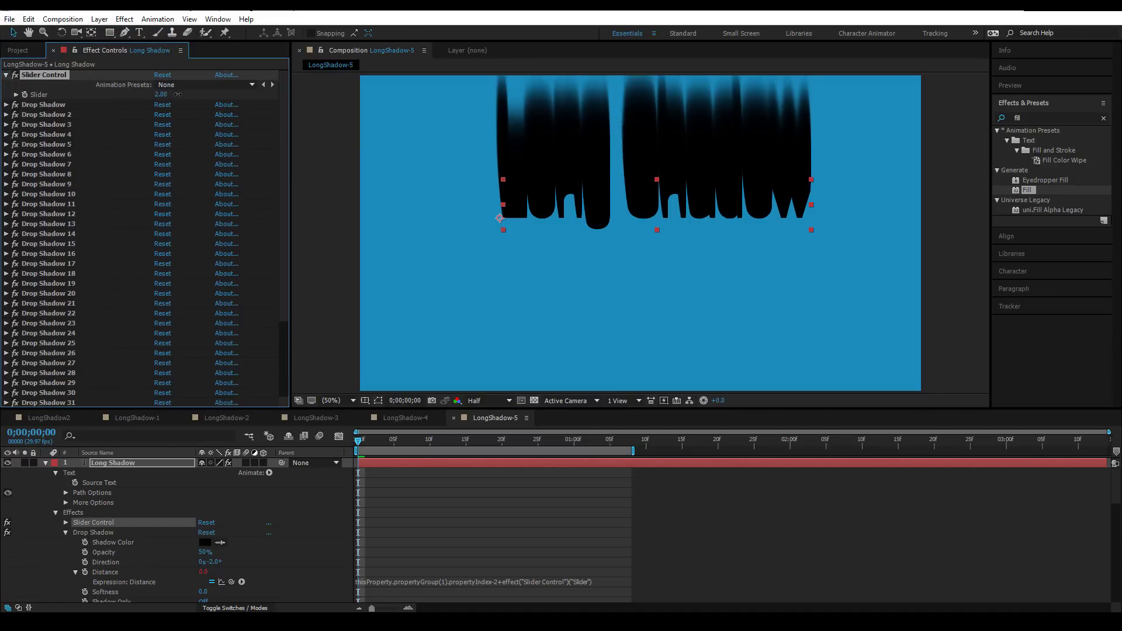
# Step: Find CC Composite and apply it to the Long Shadow layer to bring the original text in front
pyautogui.click(1032, 114)
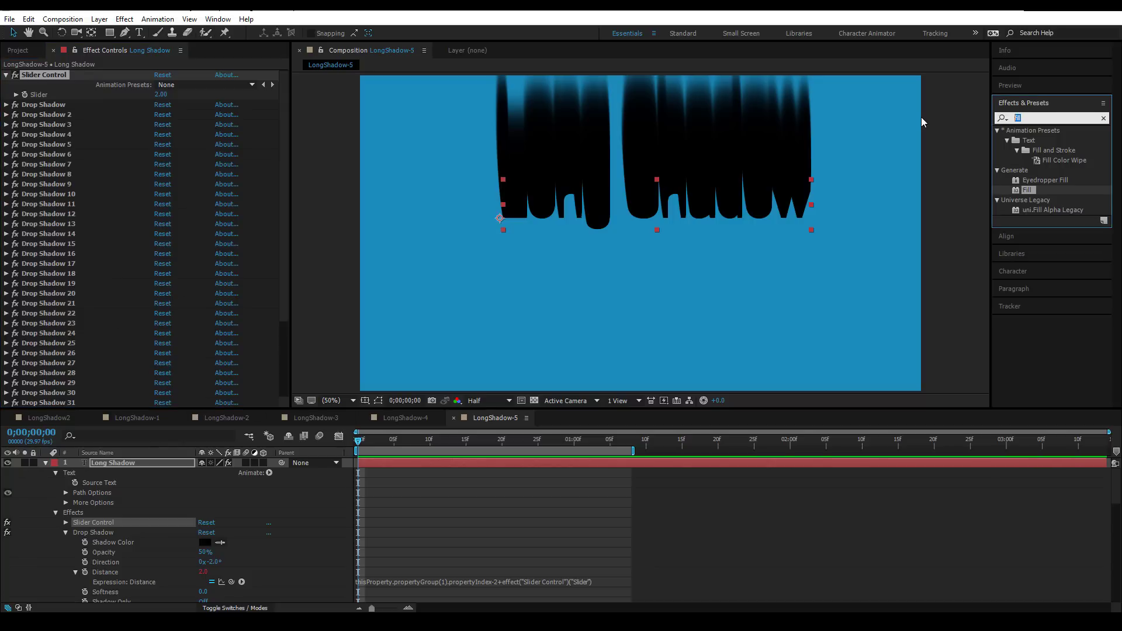
pyautogui.write('cc com')
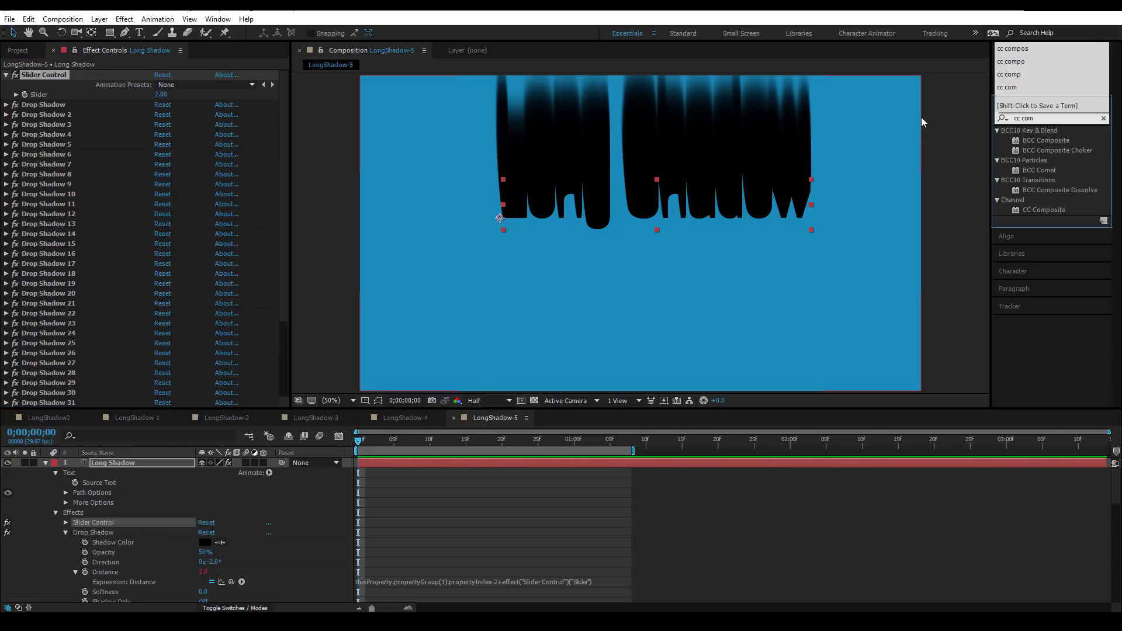
pyautogui.moveTo(1038, 209); pyautogui.dragTo(576, 188)
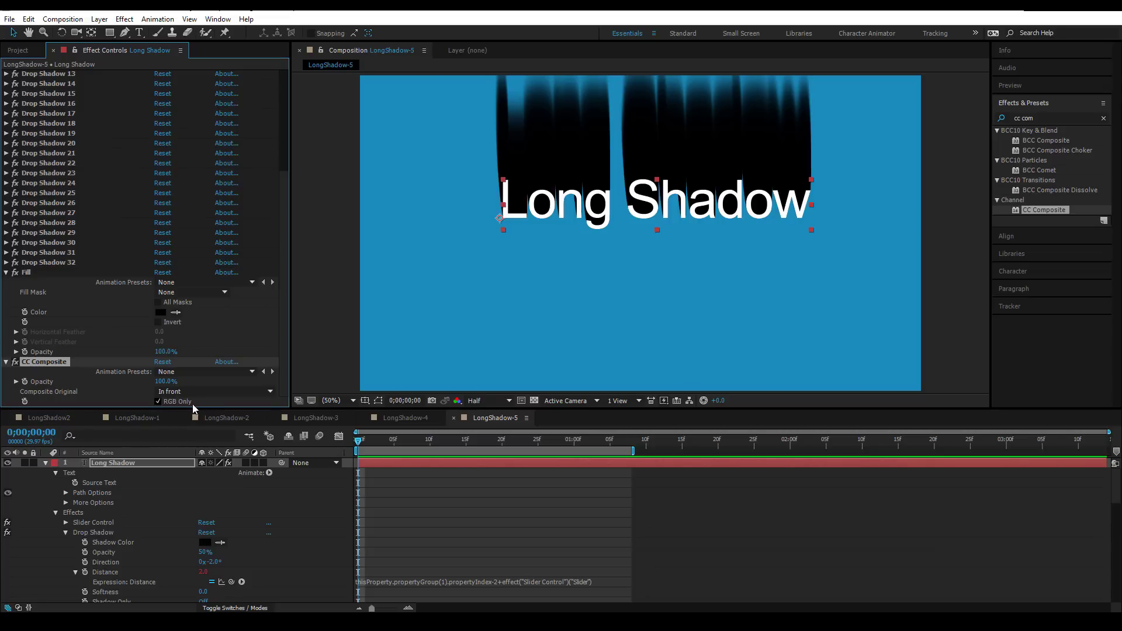
# Step: Turn off CC Composite's RGB Only option and test the Fill effect's Opacity, keeping it at 100%
pyautogui.moveTo(168, 352)
pyautogui.mouseDown()
pyautogui.moveTo(88, 349)
pyautogui.moveTo(186, 349)
pyautogui.mouseUp()
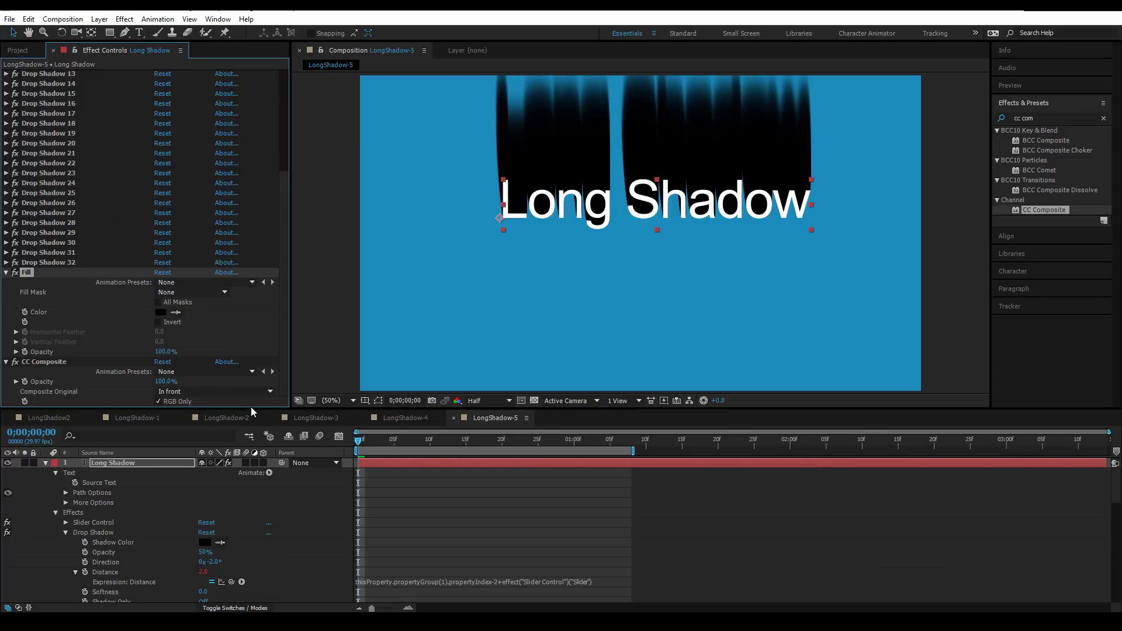
pyautogui.click(158, 402)
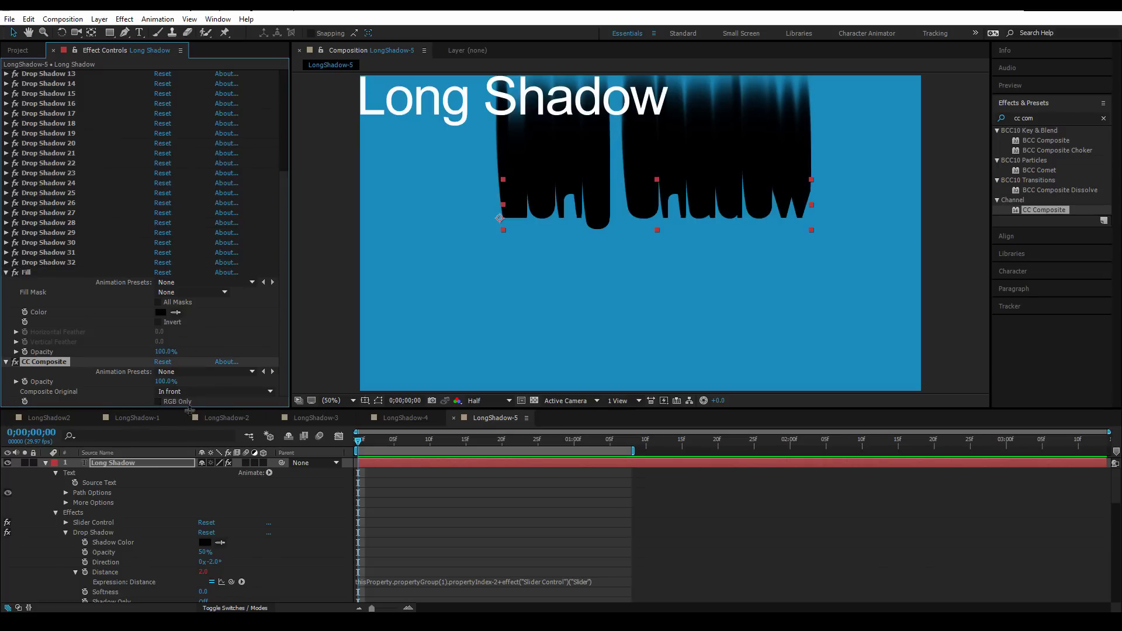
pyautogui.moveTo(168, 351)
pyautogui.mouseDown()
pyautogui.moveTo(152, 351)
pyautogui.moveTo(191, 351)
pyautogui.mouseUp()
# Step: Reposition the Long Shadow text slightly to the right in the composition
pyautogui.moveTo(583, 194); pyautogui.dragTo(588, 195)
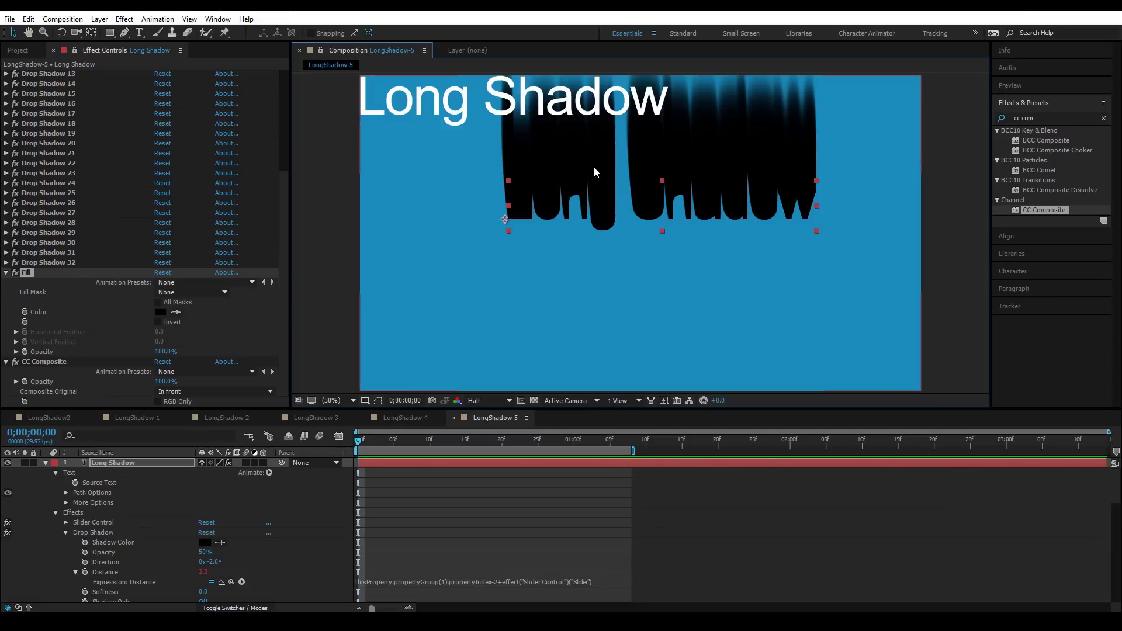
pyautogui.moveTo(594, 172); pyautogui.dragTo(607, 172)
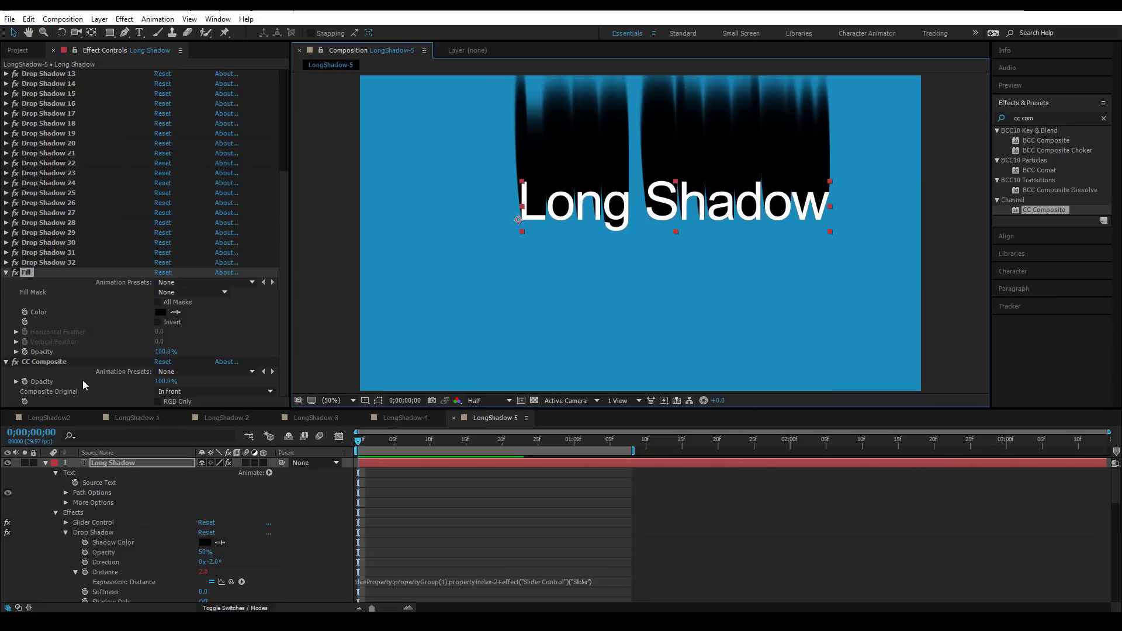
pyautogui.moveTo(676, 205)
pyautogui.mouseDown()
pyautogui.moveTo(515, 100)
pyautogui.moveTo(668, 204)
pyautogui.mouseUp()
# Step: Set the Slider Control's Slider value to 12 to extend the shadow further
pyautogui.scroll(5, 274, 252)
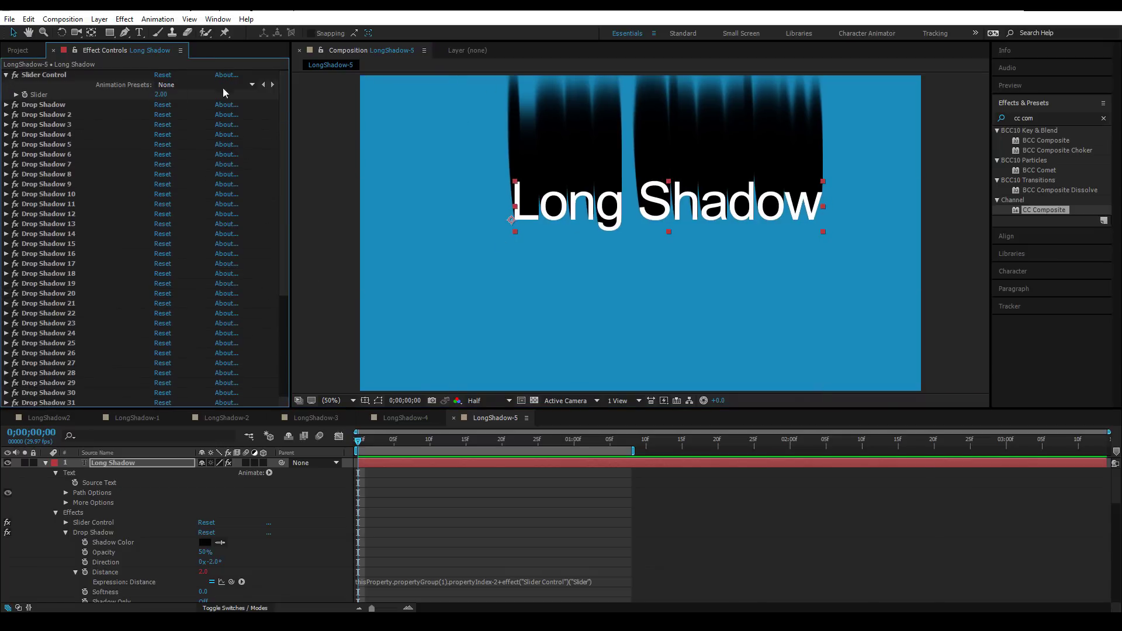
pyautogui.moveTo(161, 94); pyautogui.dragTo(252, 122)
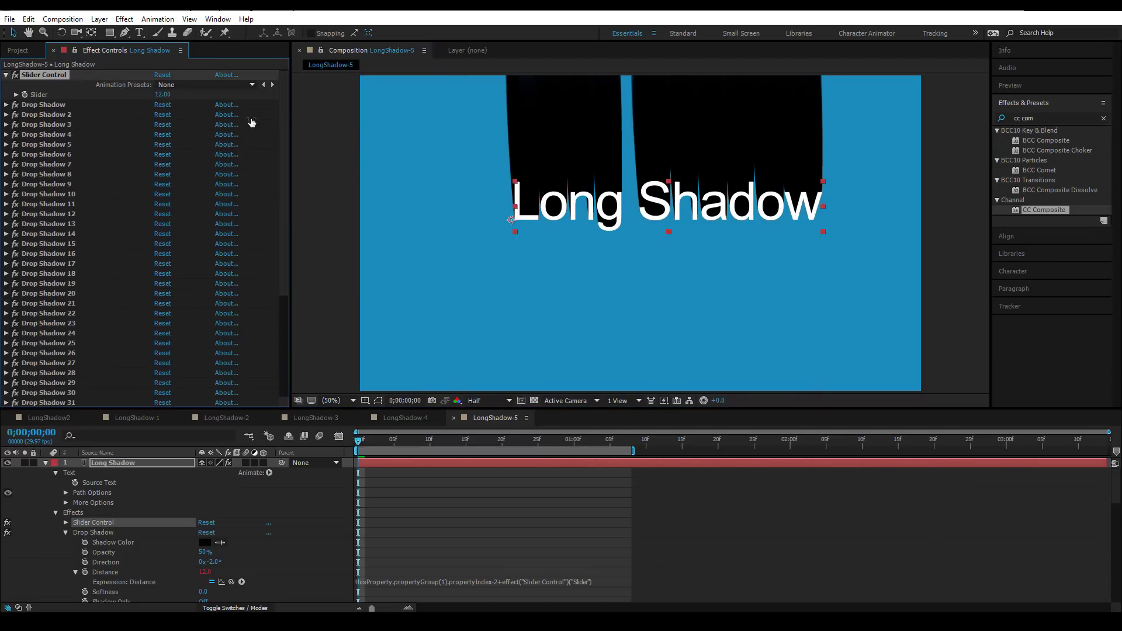